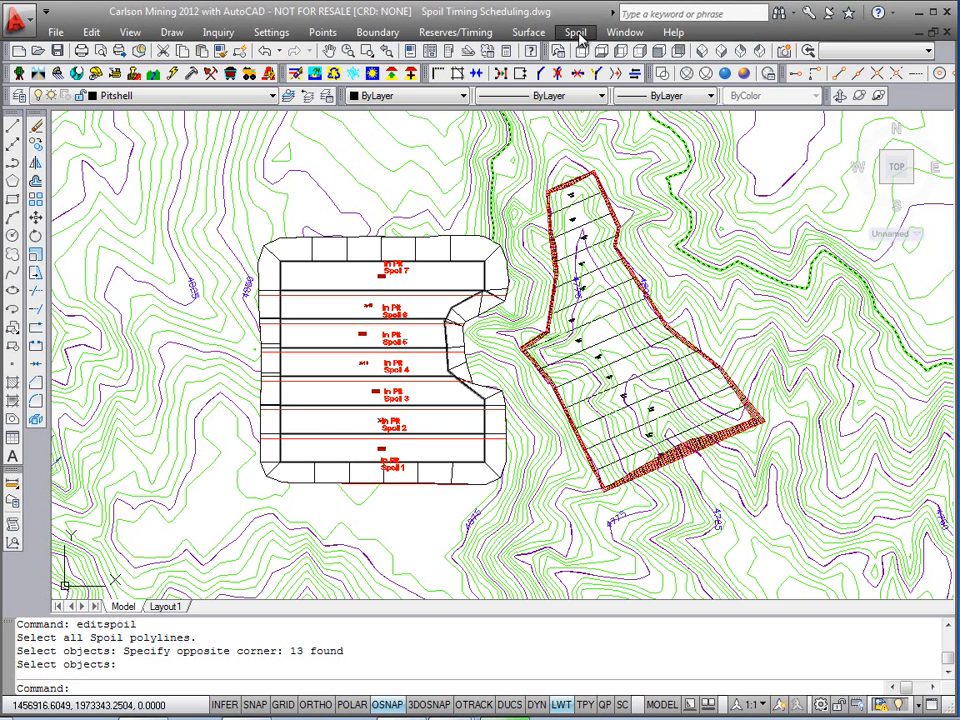
Step: Start Surface Mine Reserves with the Output Spoil File option set to Non-Key Only
left_click(578, 35)
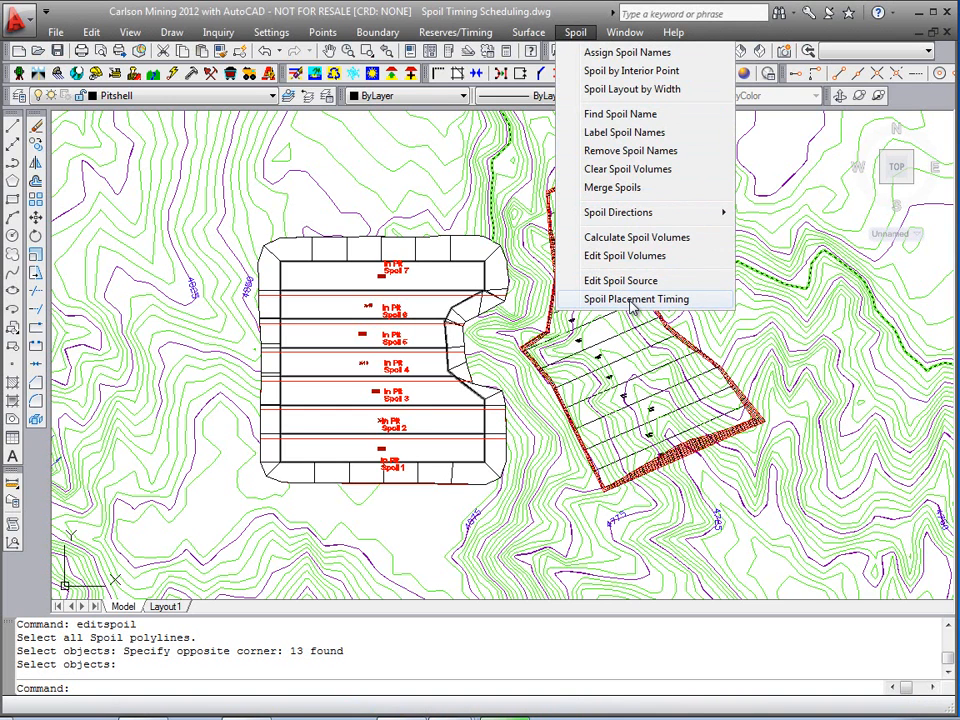
mouse_move(452, 35)
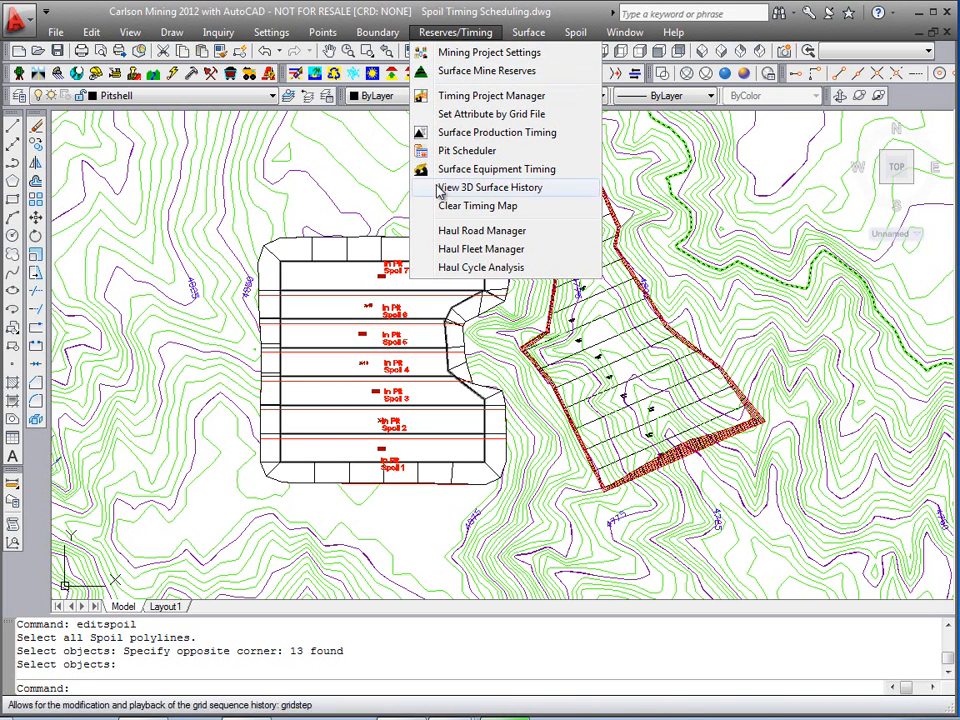
left_click(510, 80)
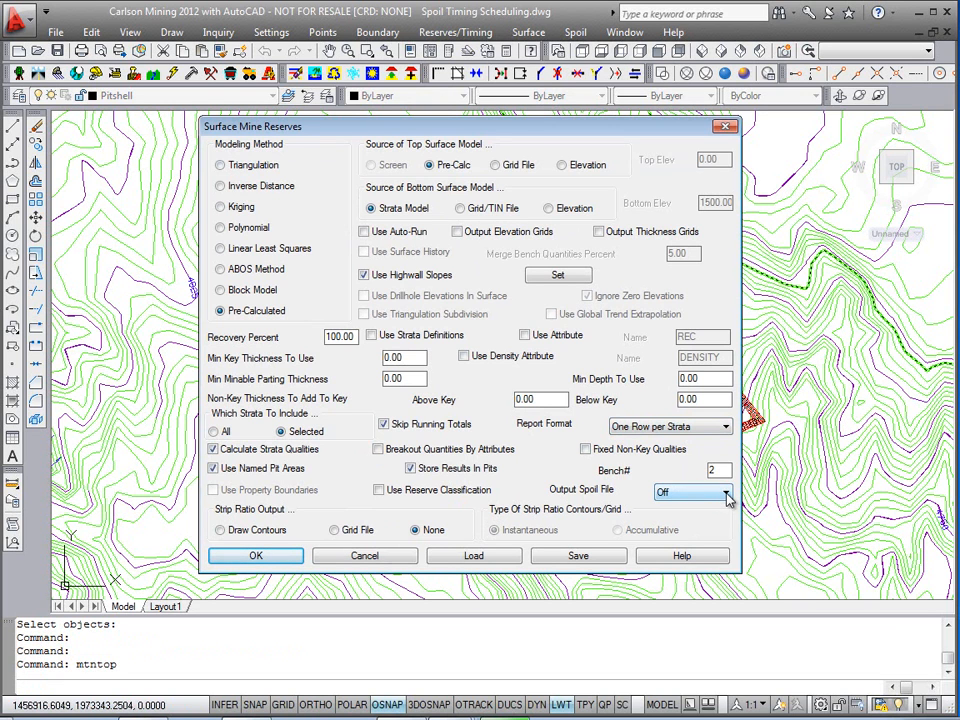
left_click(727, 495)
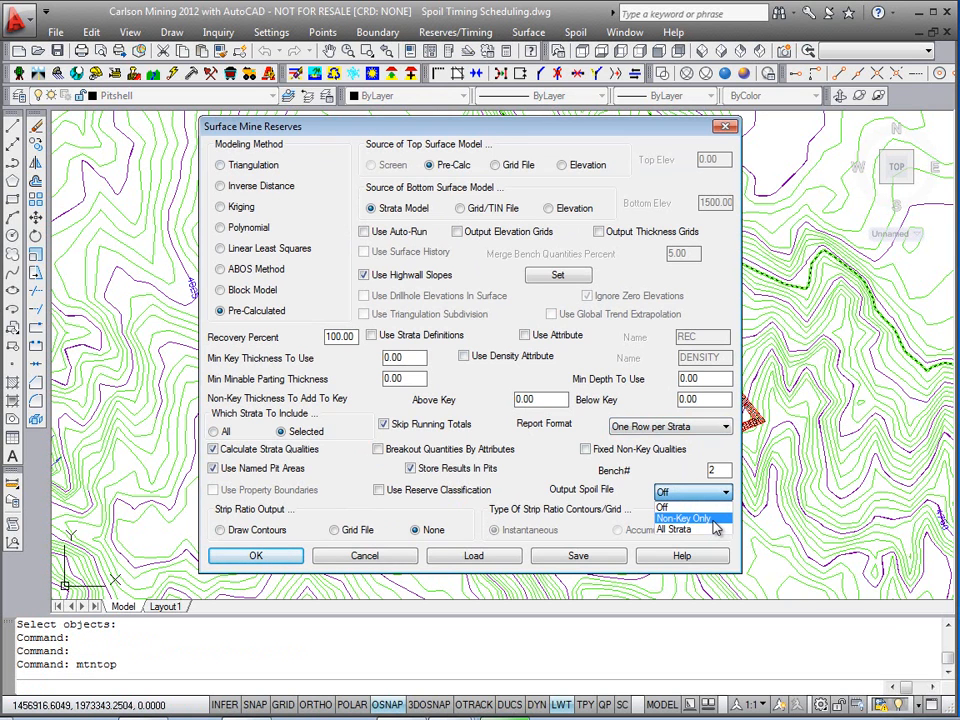
left_click(690, 518)
left_click(256, 555)
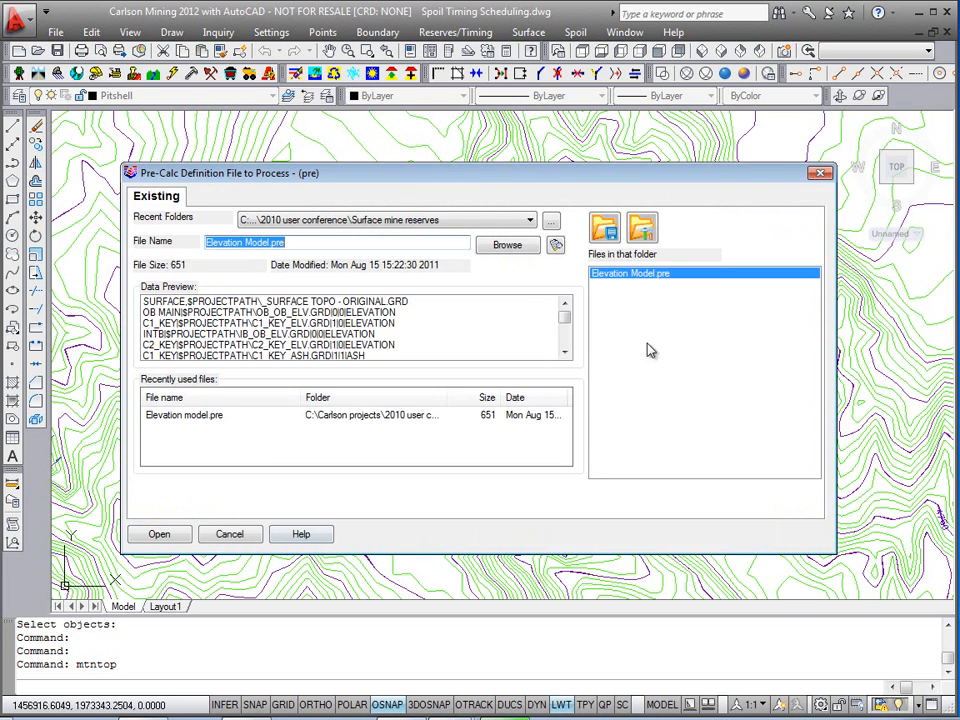
Step: Process the Elevation Model.pre definition file with all four strata selected
double_click(625, 276)
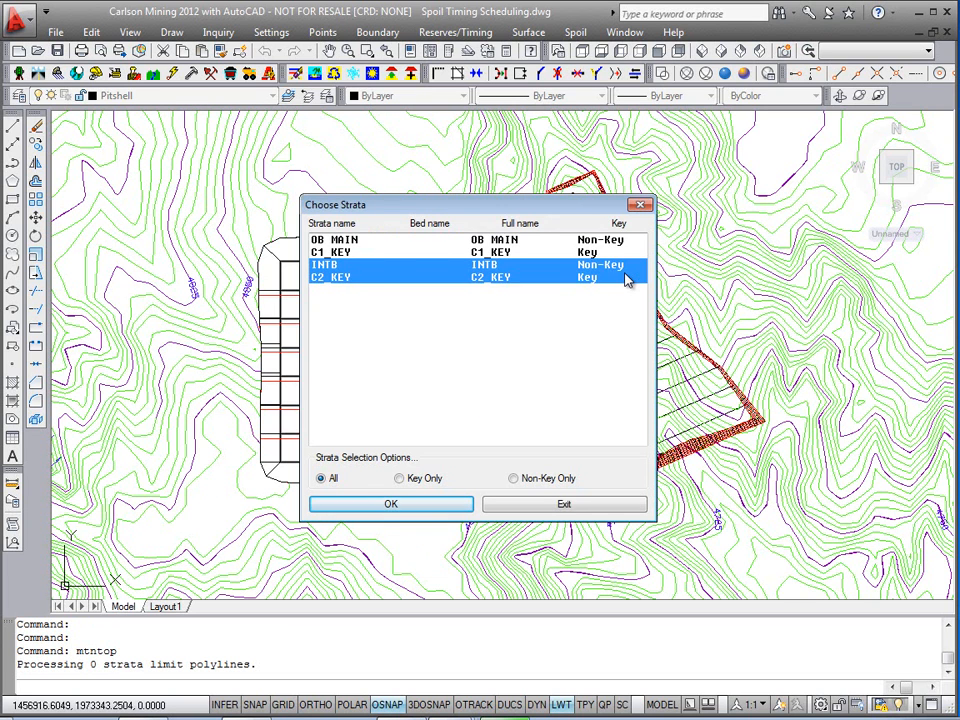
left_click_drag(369, 244, 304, 428)
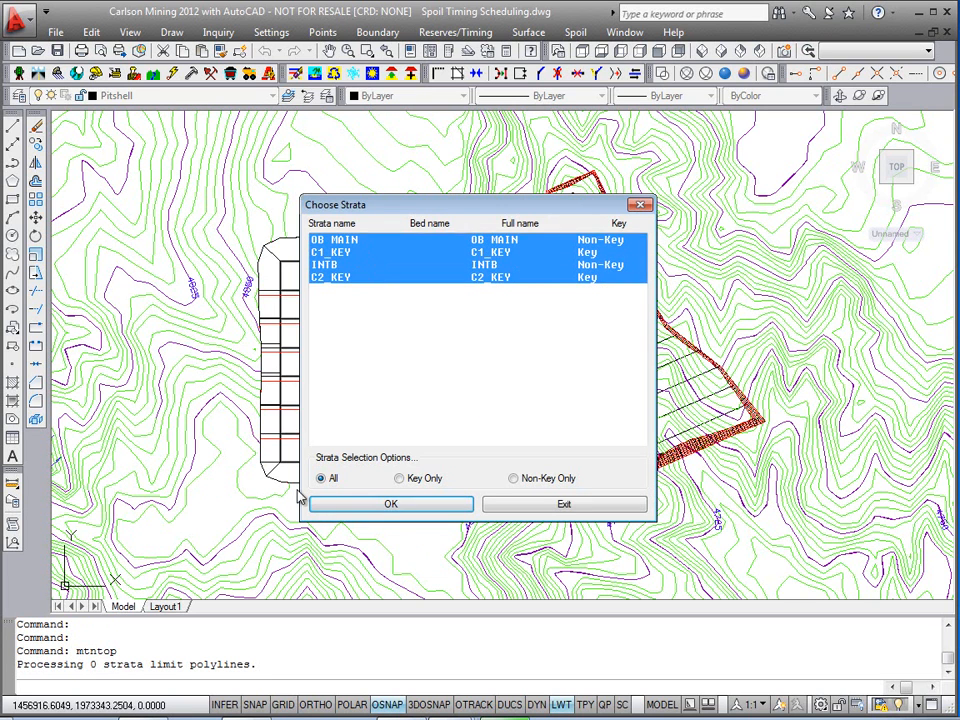
left_click(372, 506)
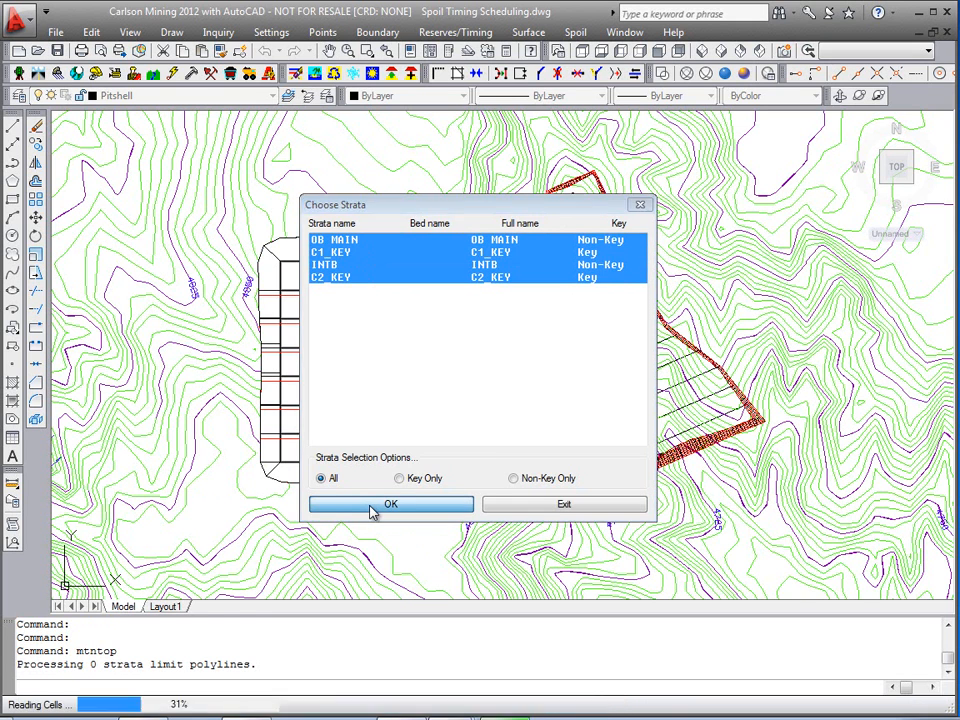
left_click(451, 221)
left_click(348, 473)
key("Return")
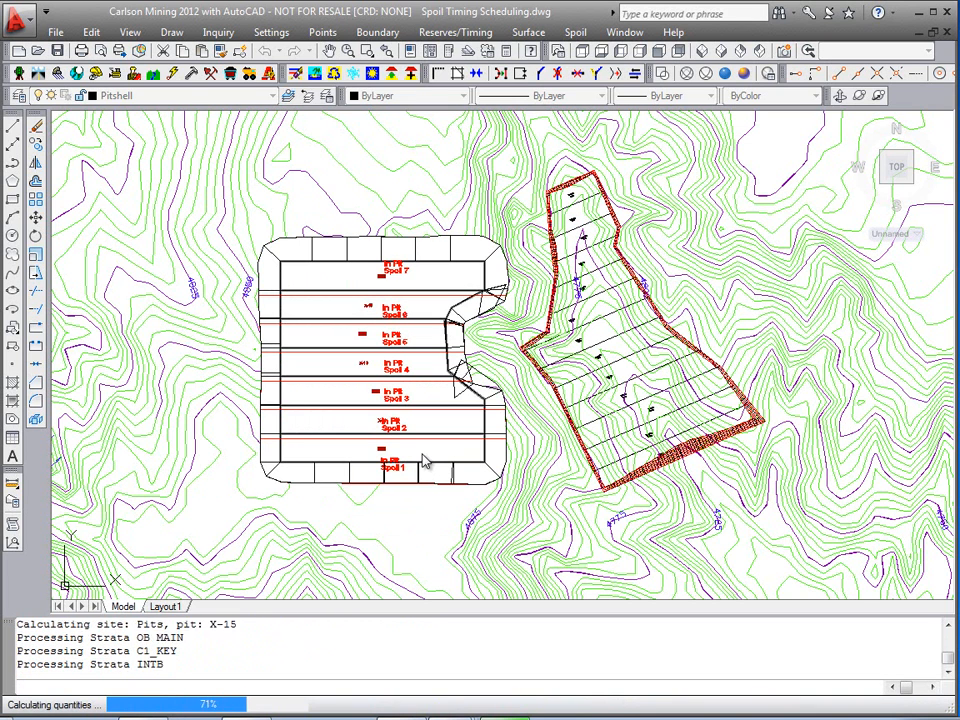
Step: Save the spoil placement file as Surface Reserves.spo and exit the report formatter
left_click_drag(298, 176, 333, 183)
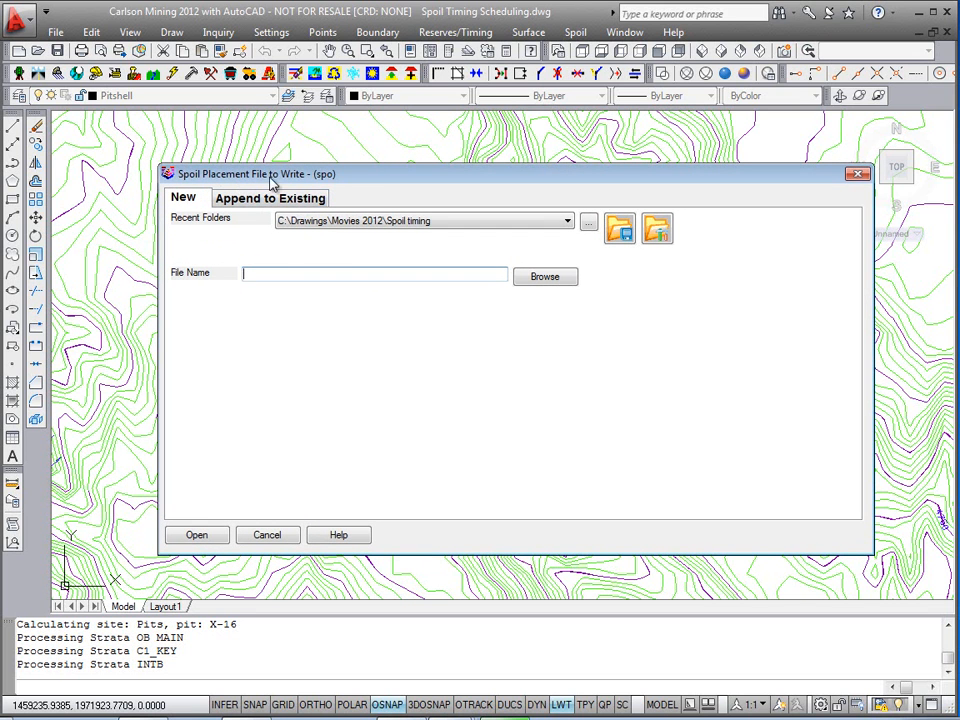
left_click(545, 277)
double_click(429, 285)
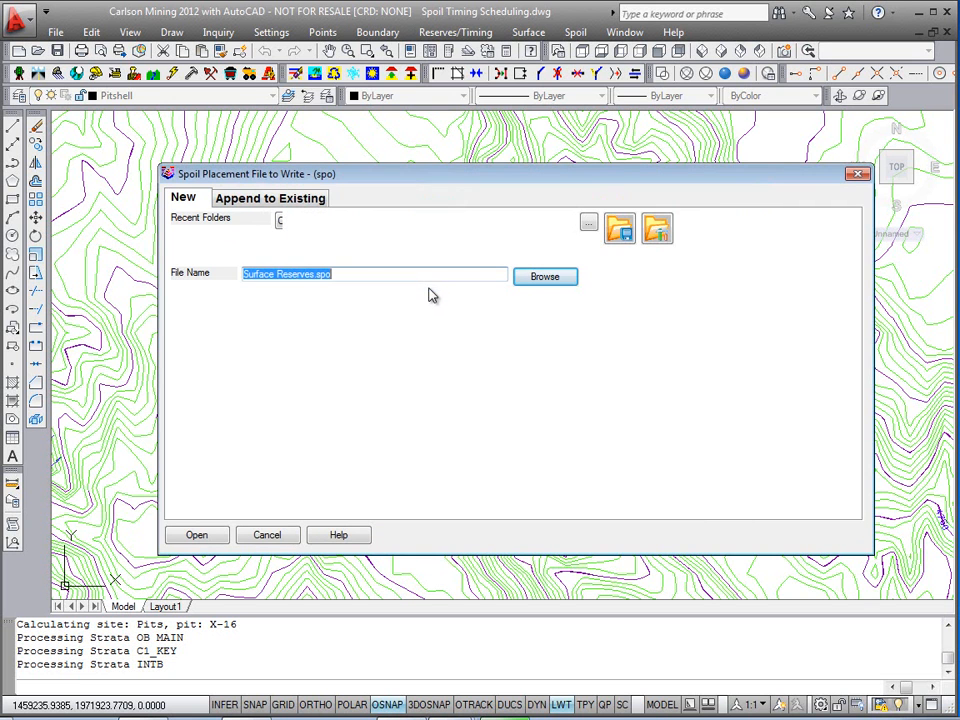
left_click(222, 530)
left_click(583, 409)
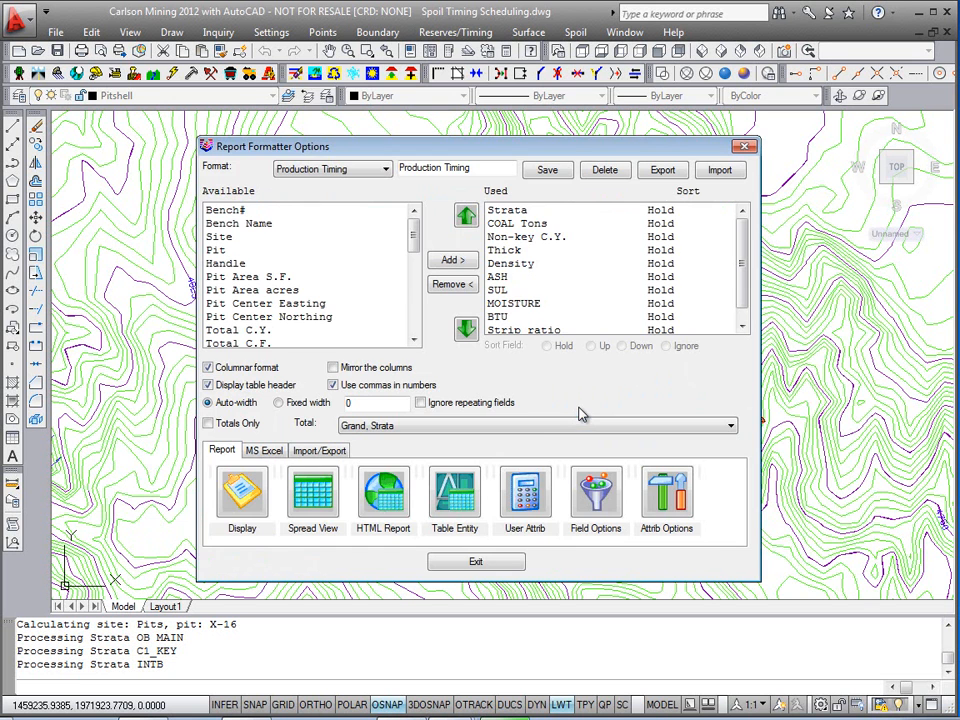
left_click(488, 565)
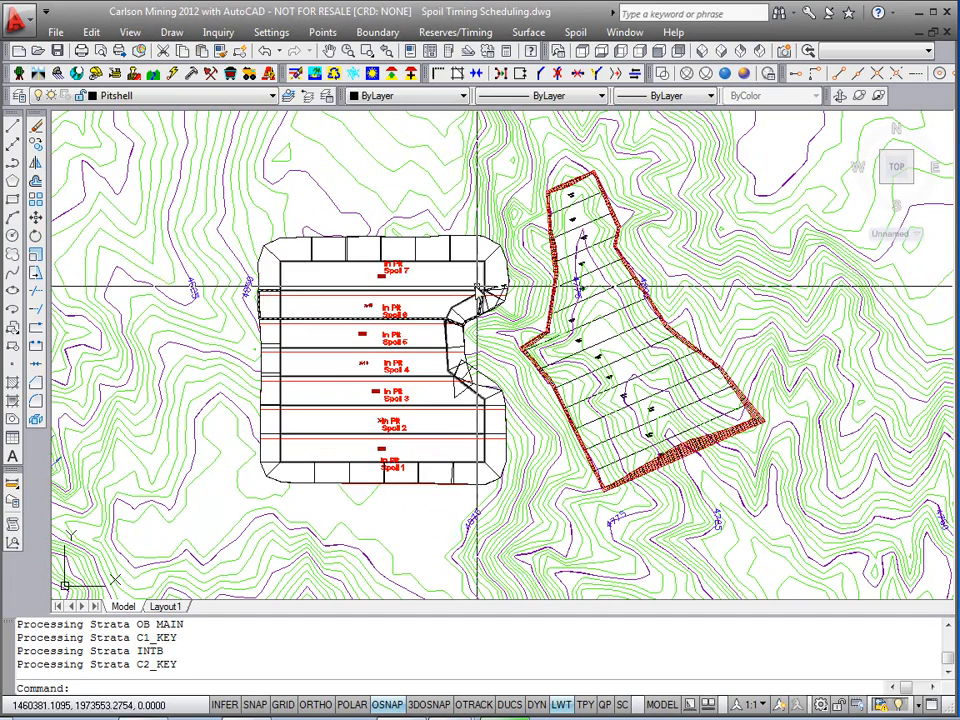
Step: Start Surface Equipment Timing and select all the directional pit polylines inside the pit
middle_click_drag(403, 257, 412, 258)
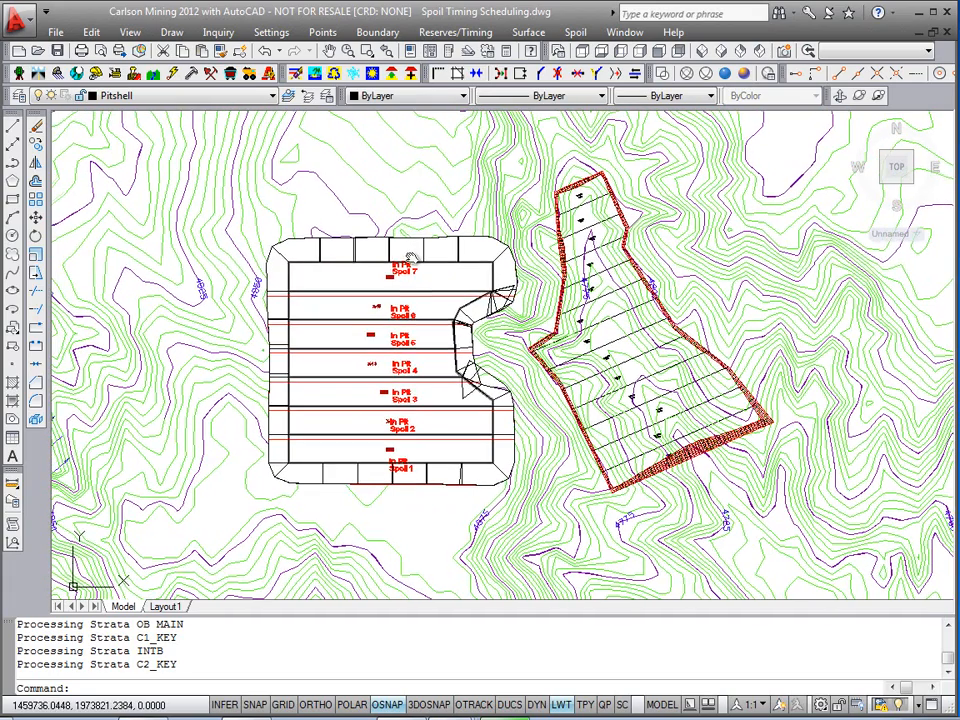
left_click(455, 32)
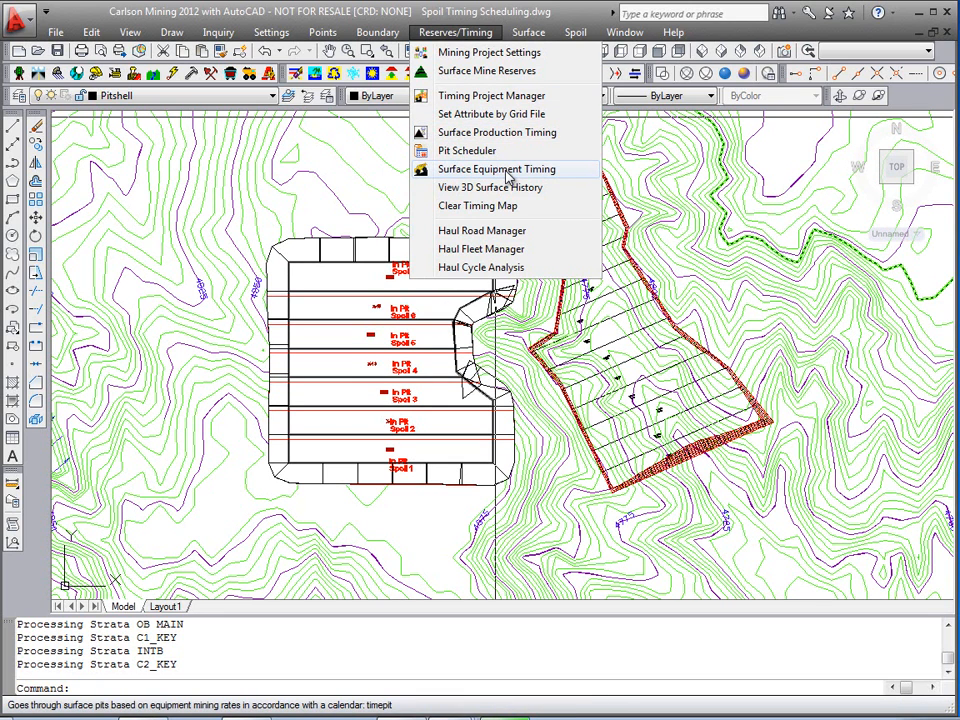
left_click(508, 177)
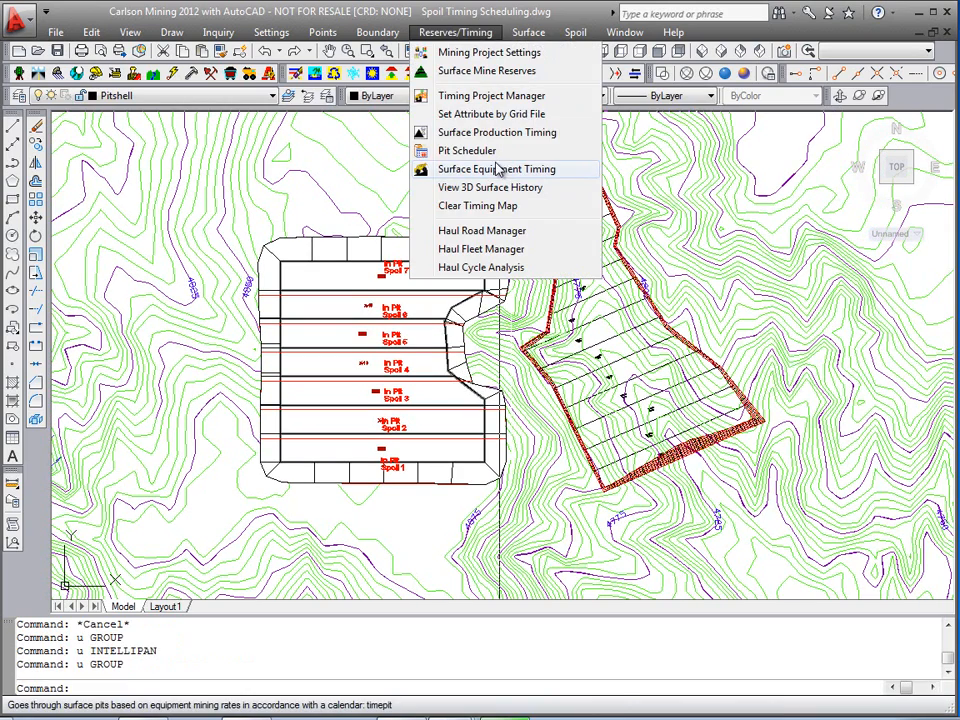
left_click(495, 172)
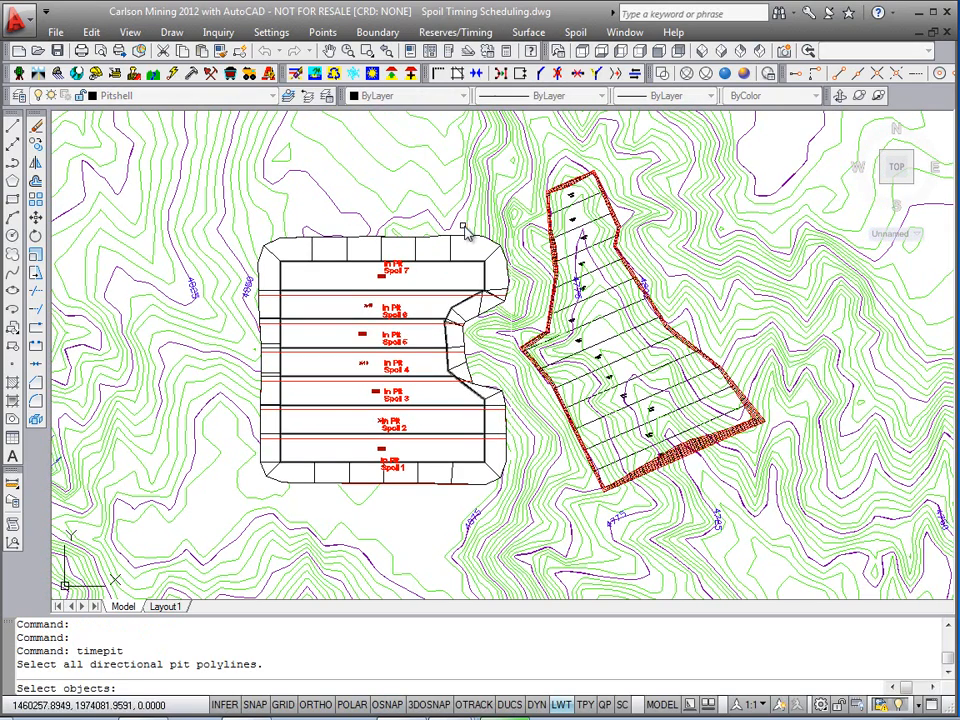
left_click(460, 232)
left_click(290, 483)
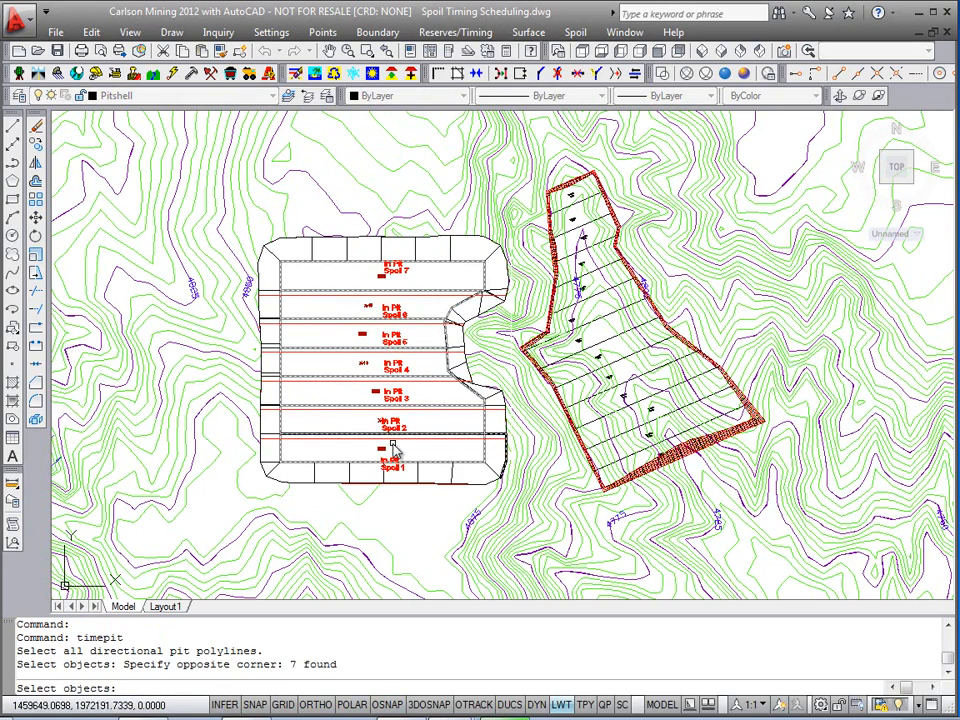
key("Return")
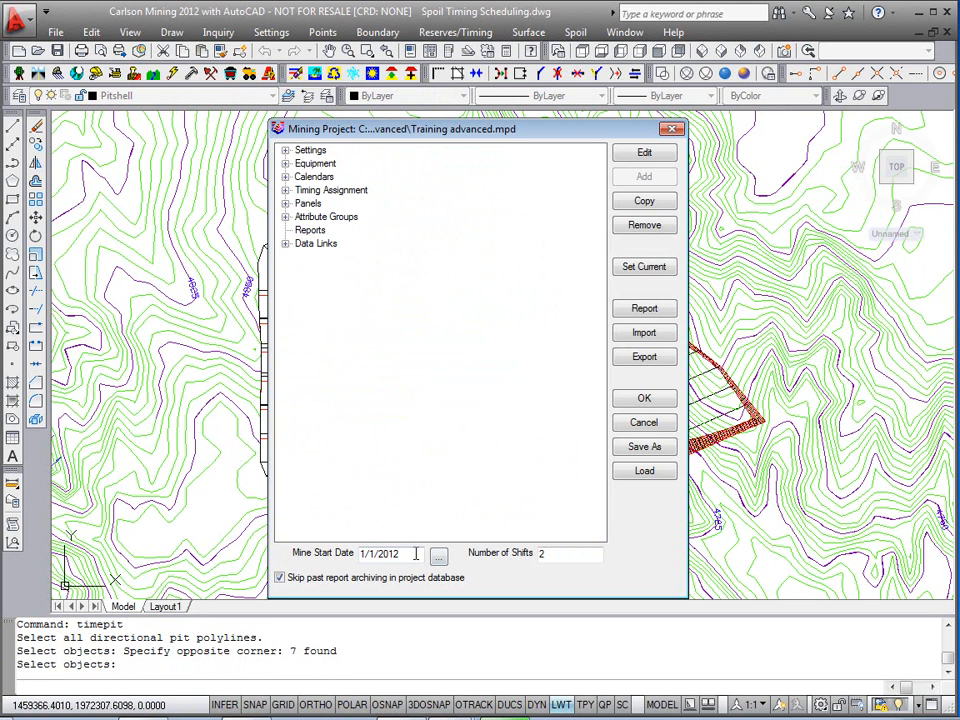
Step: Accept the mining project and calculate the surface timing for the two shovels
left_click(645, 398)
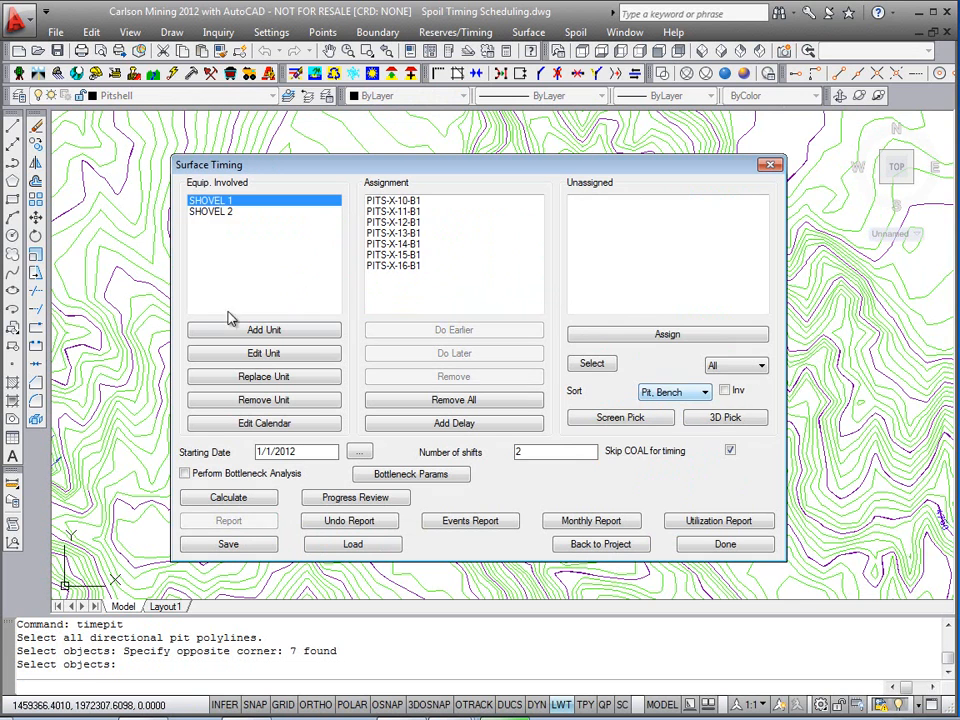
left_click(215, 212)
left_click(233, 201)
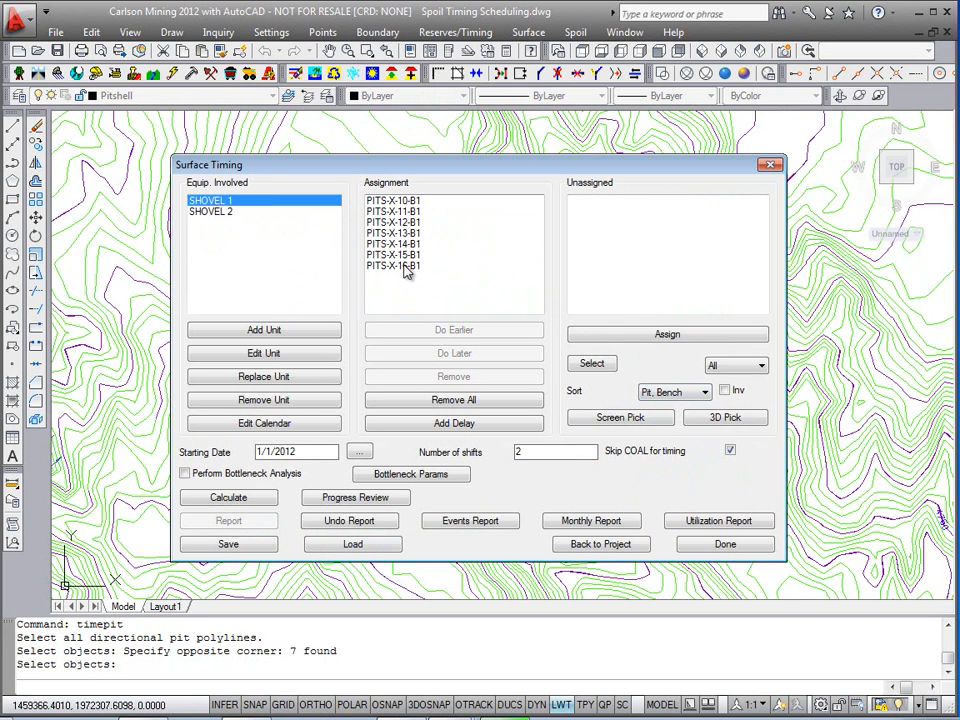
left_click(234, 500)
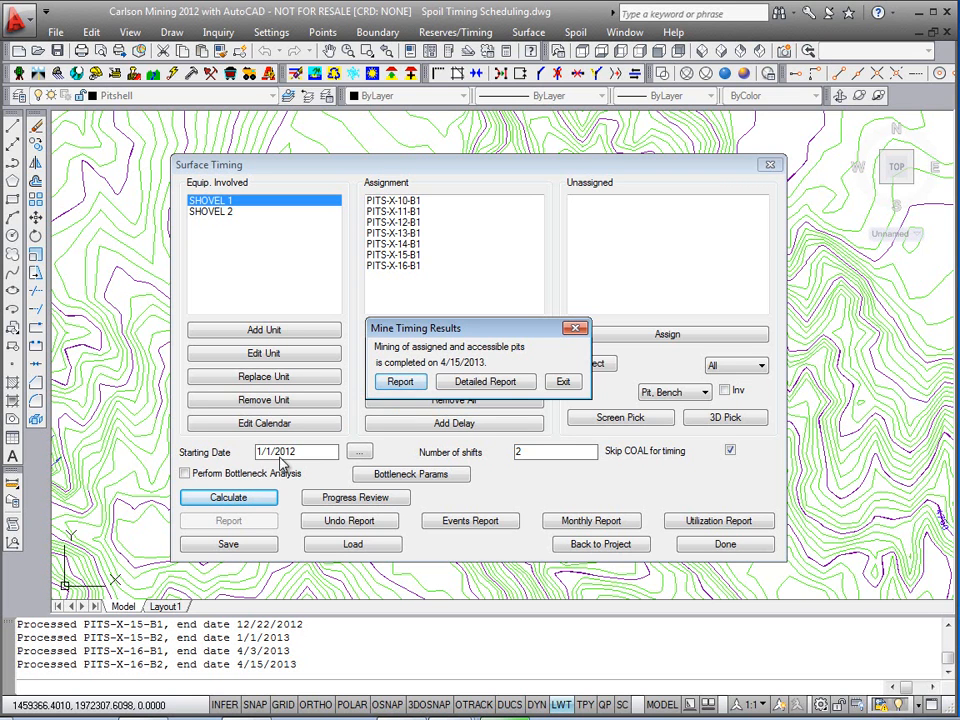
Step: Generate the detailed timing report using the default report options and surface grids, then exit the report formatter
left_click(484, 385)
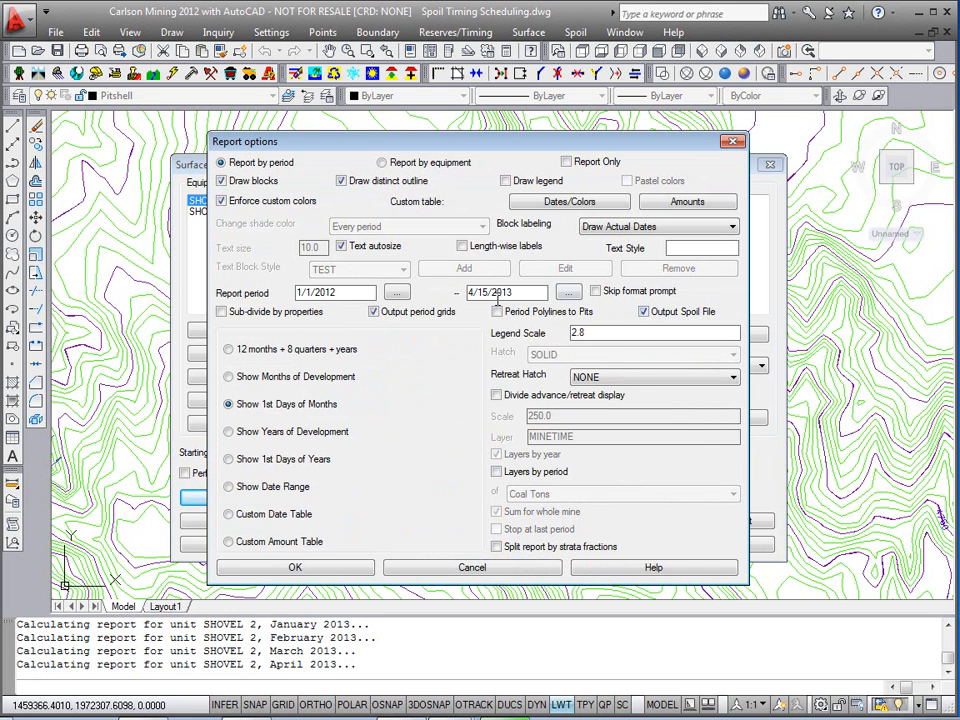
left_click_drag(444, 137, 438, 133)
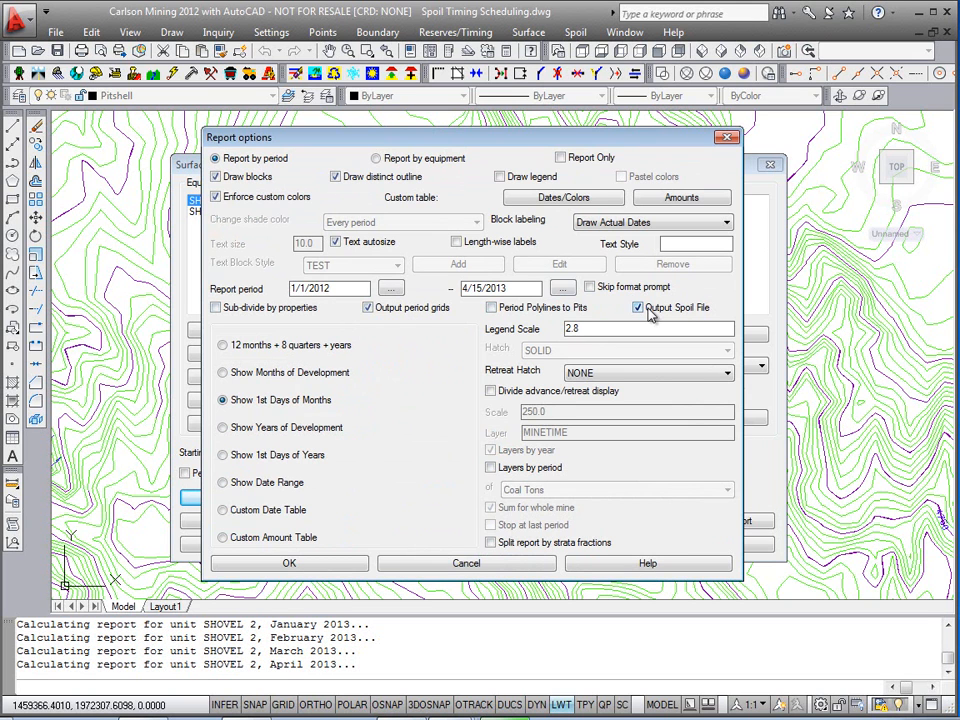
key("Return")
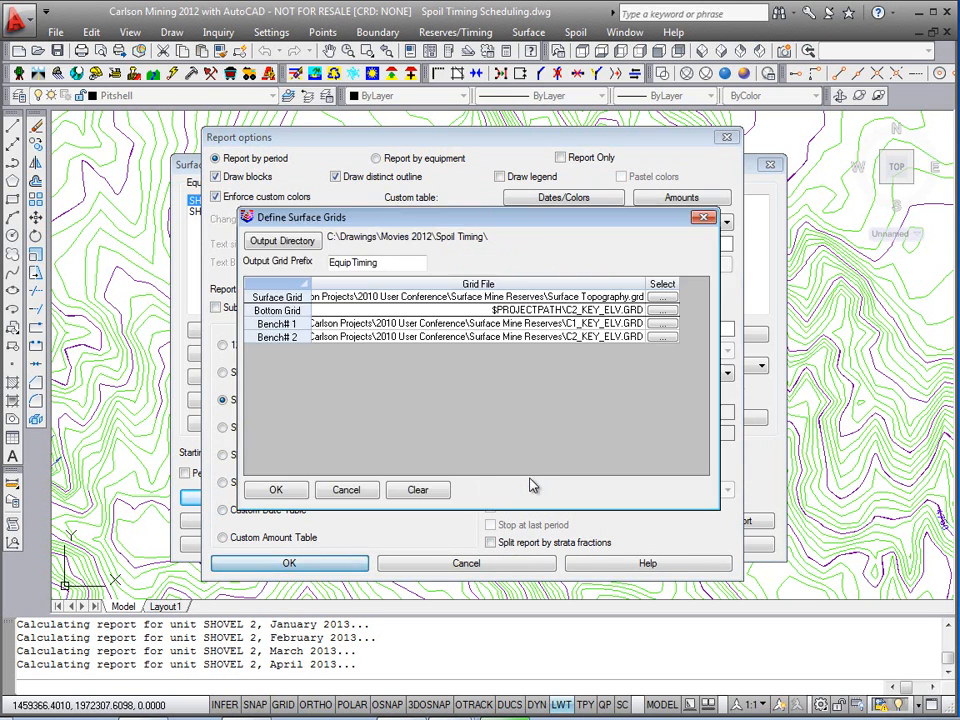
left_click_drag(375, 219, 377, 210)
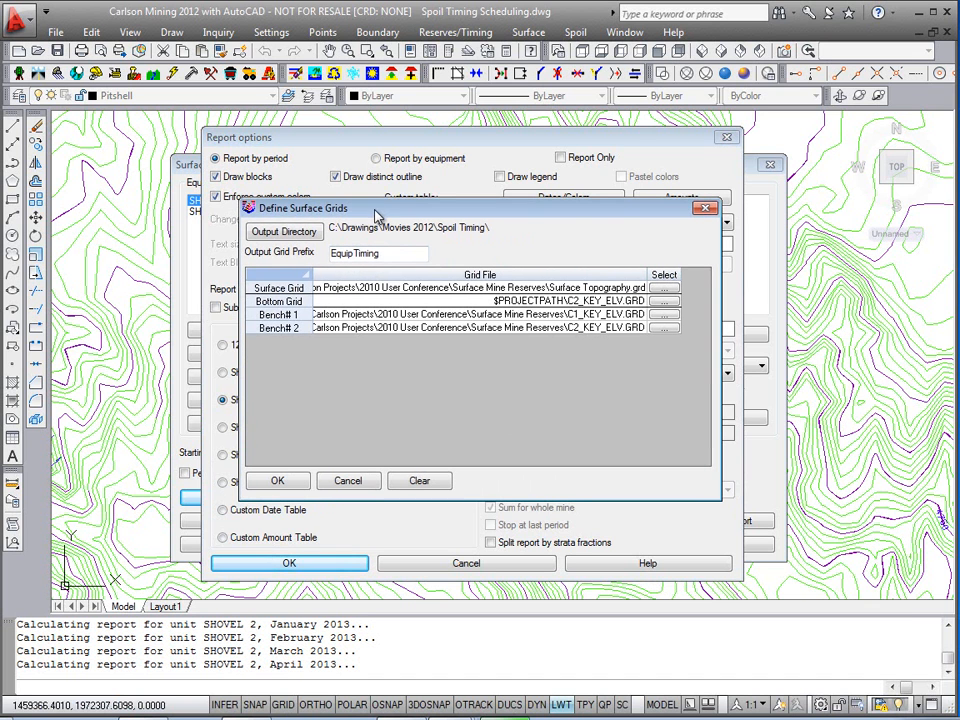
left_click_drag(465, 207, 467, 197)
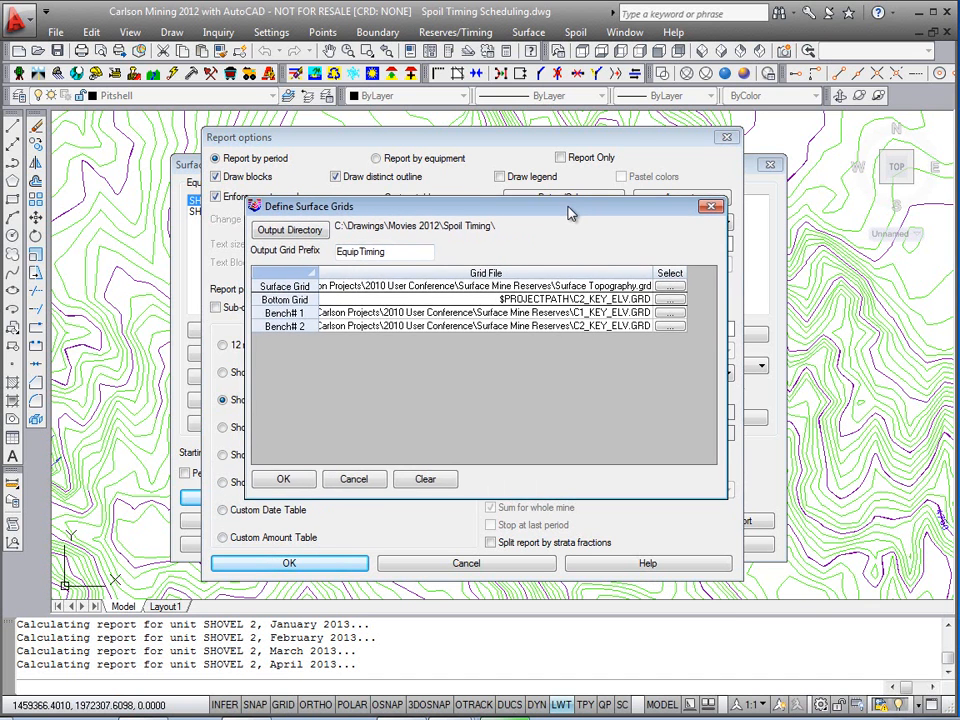
left_click_drag(565, 205, 569, 209)
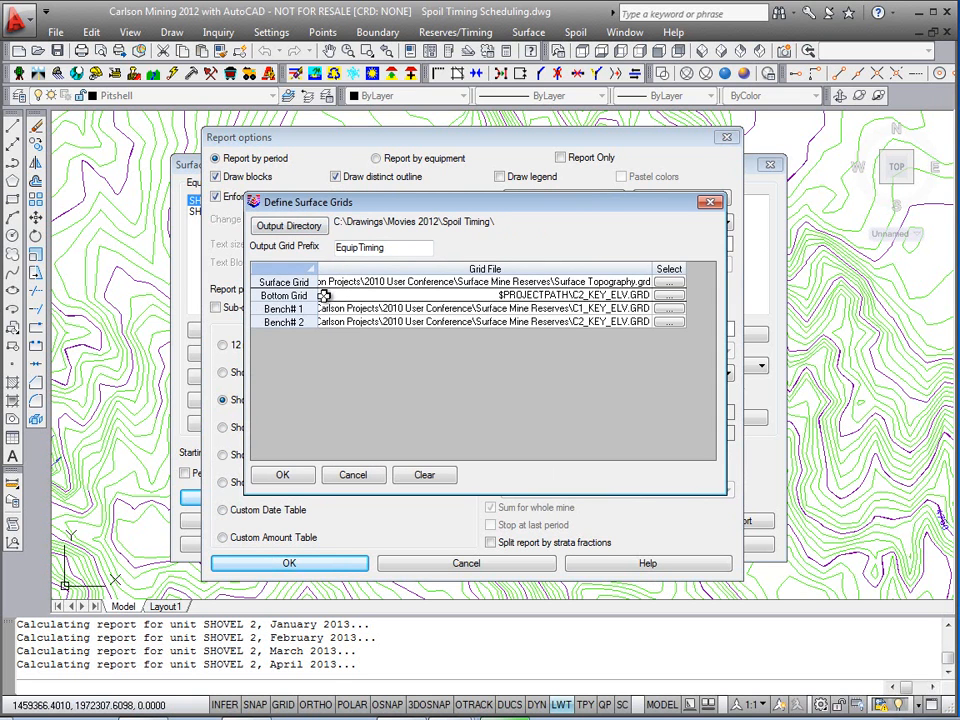
left_click(283, 476)
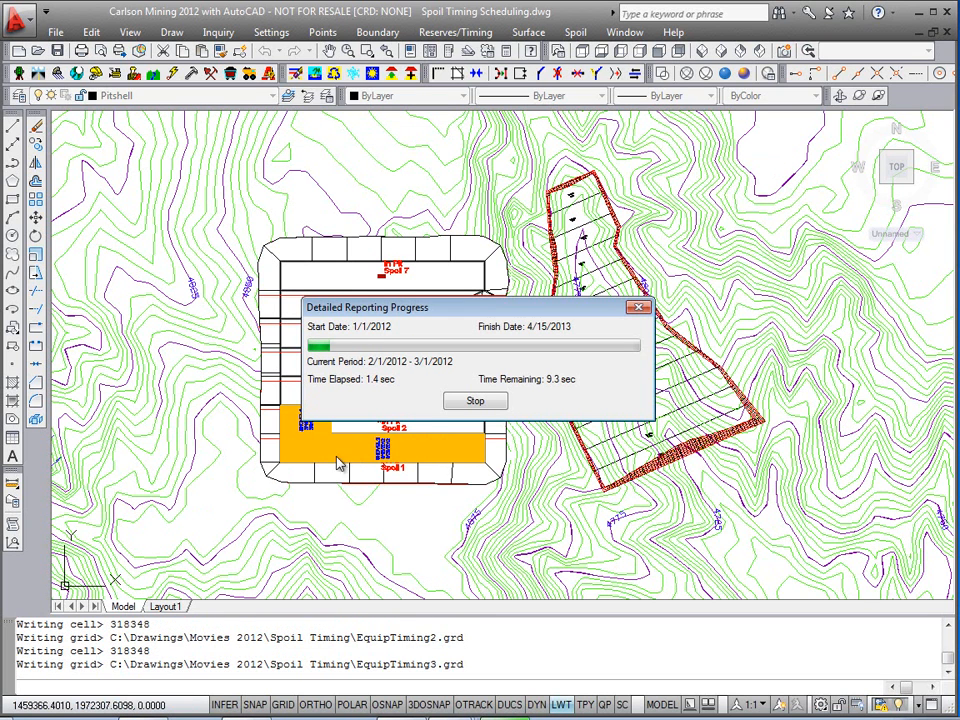
left_click_drag(448, 311, 570, 259)
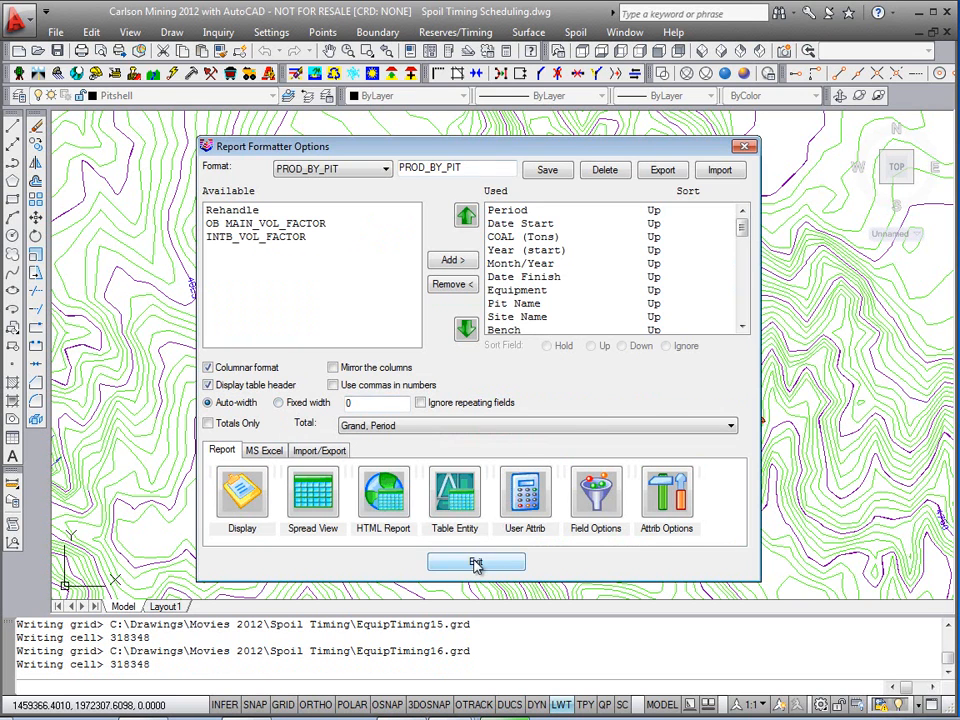
left_click(476, 564)
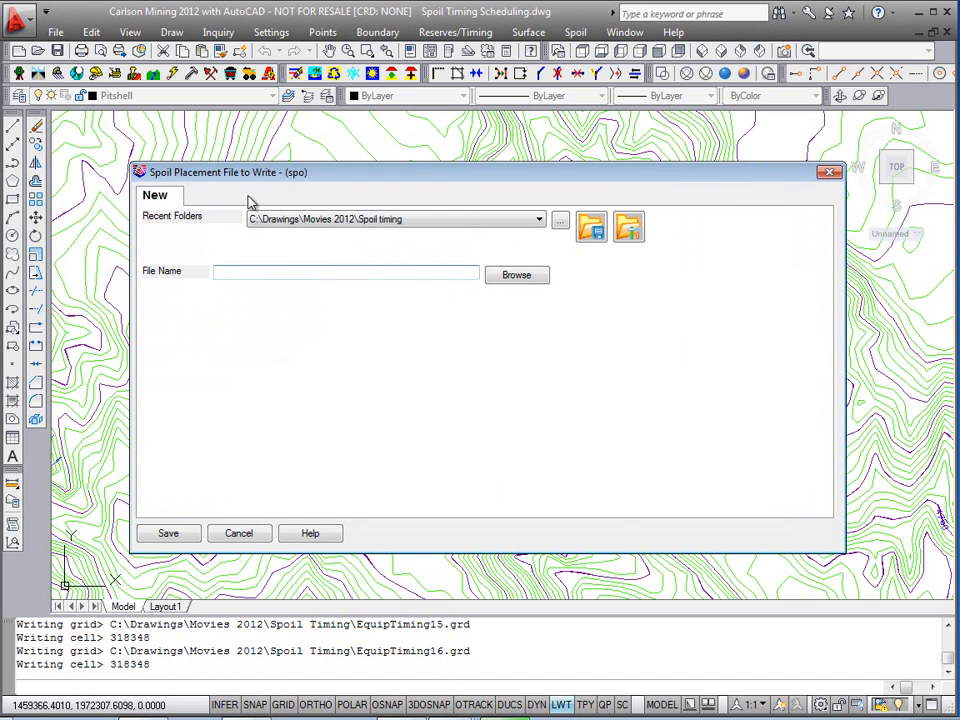
Step: Save the spoil placement file as Equipment Timing.spo, replacing the existing file, and close Surface Timing
left_click(517, 280)
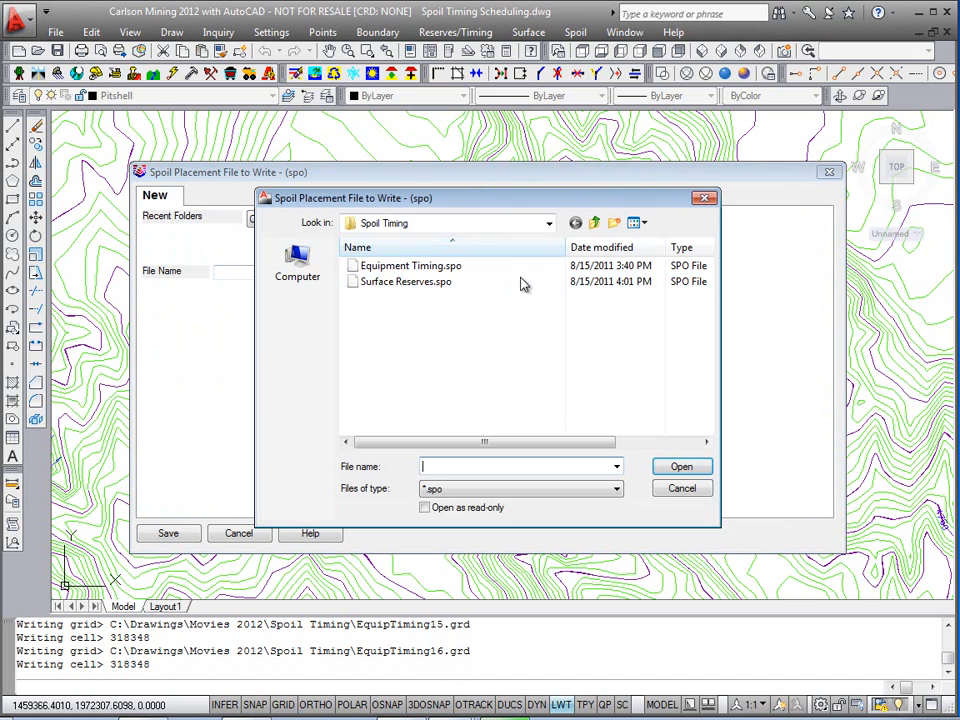
left_click(408, 267)
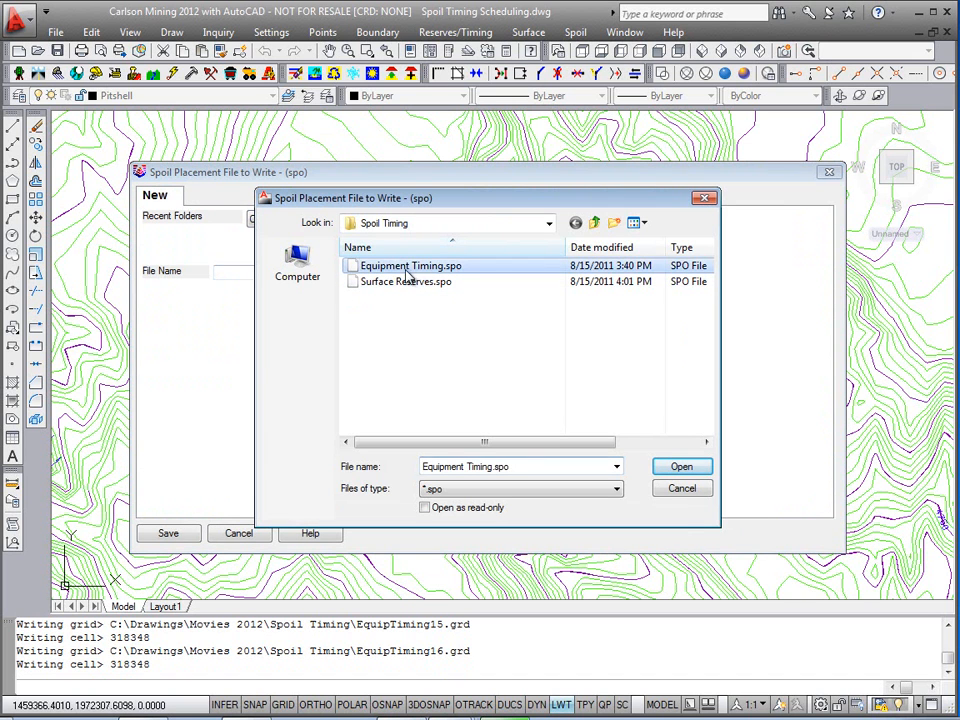
left_click(679, 470)
left_click(168, 533)
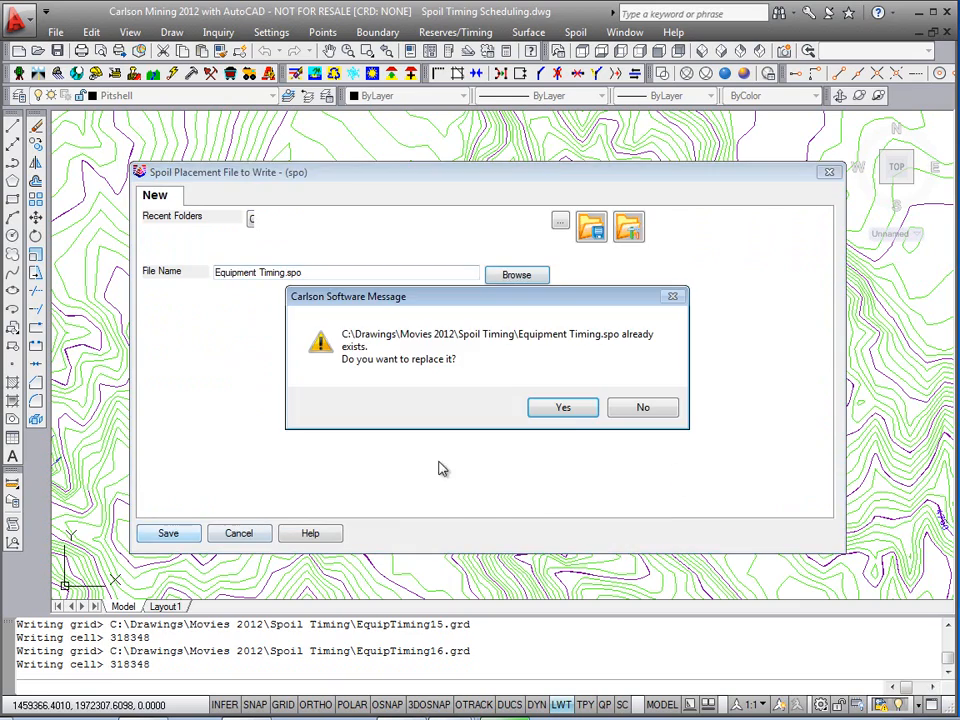
left_click(589, 413)
left_click(737, 547)
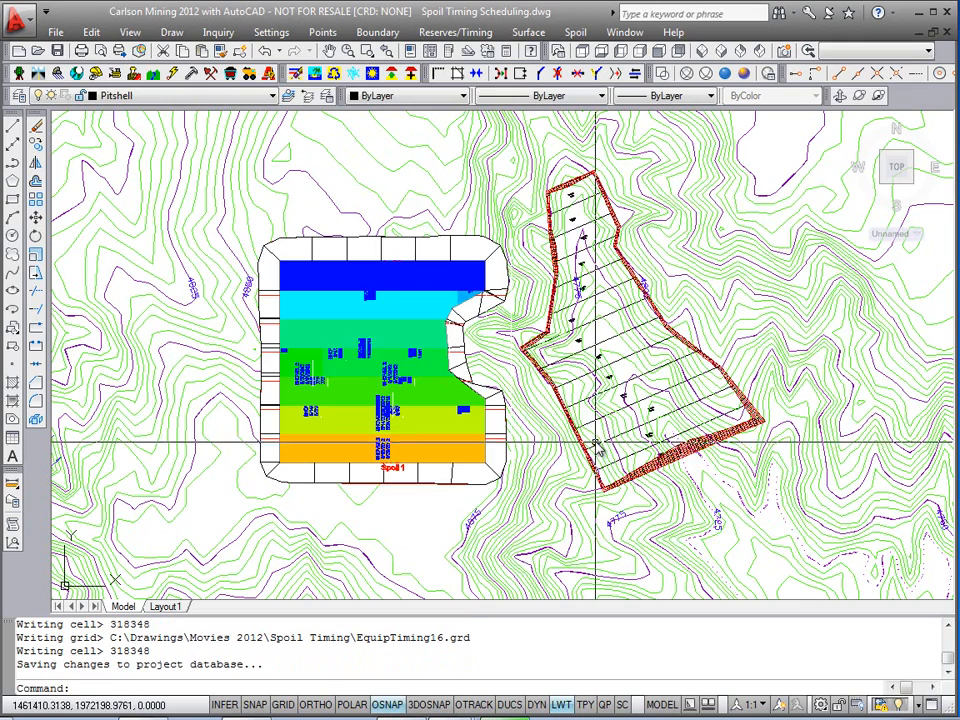
Step: Clear the timing coloring for all benches from the mine plan cells inside the pit
left_click(455, 32)
left_click(488, 205)
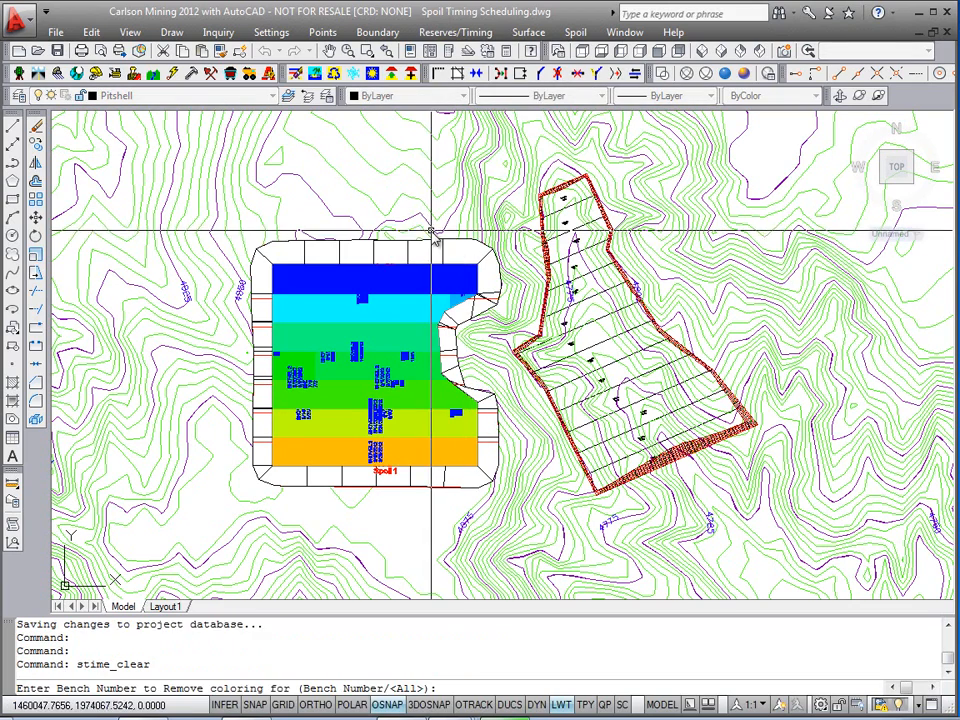
key("Return")
left_click(470, 250)
left_click(350, 430)
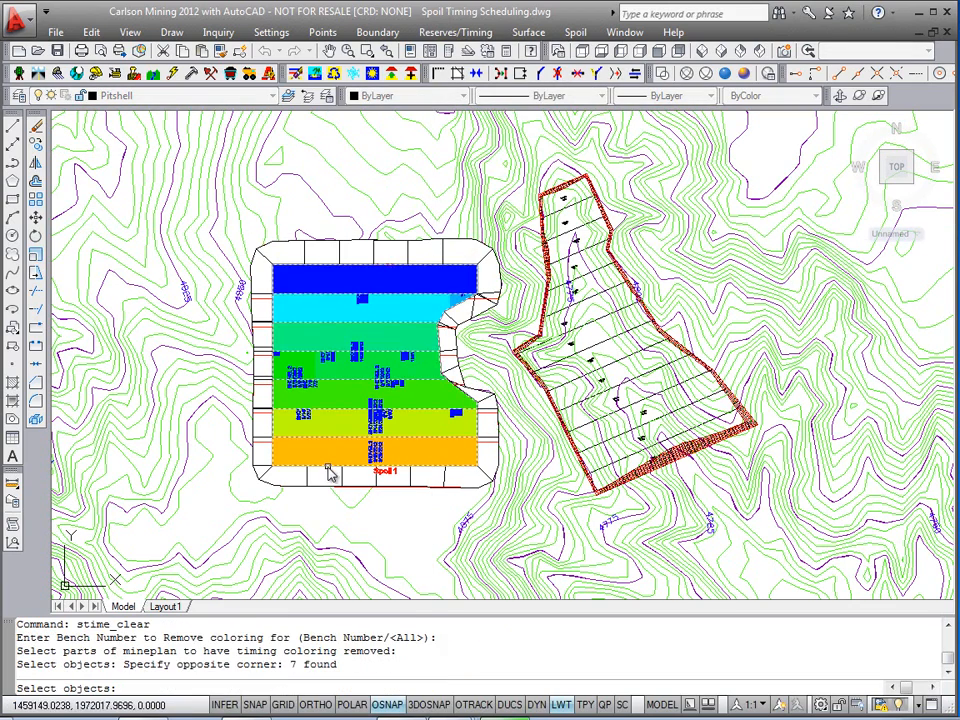
key("Return")
Step: Examine the In Pit spoil areas and their labels across the pit
middle_click_drag(374, 385, 360, 387)
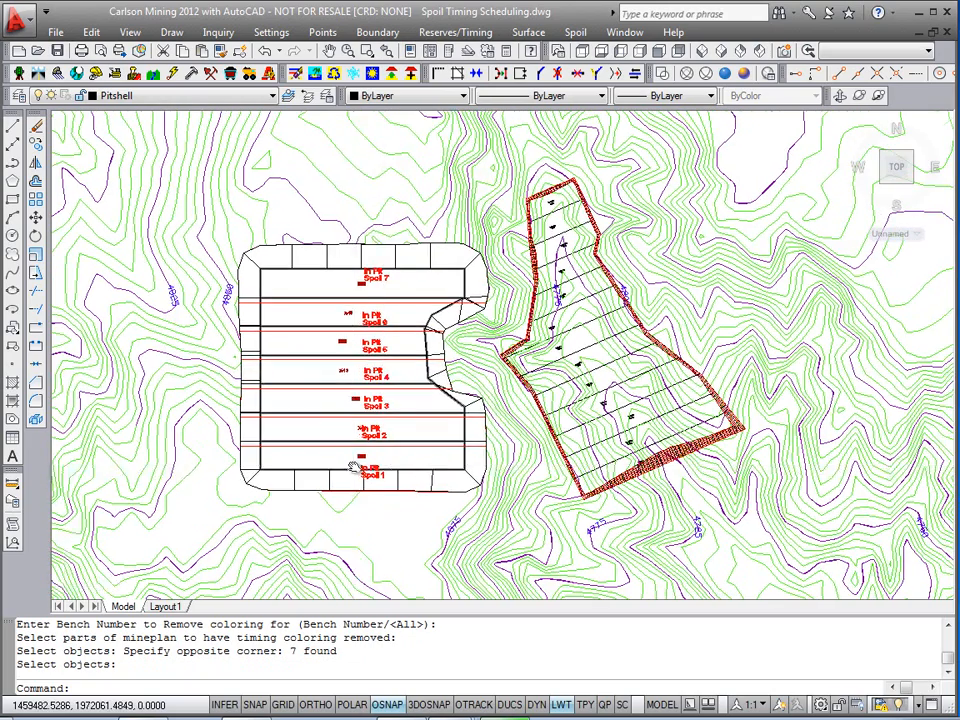
scroll(354, 465, "up", 2)
middle_click_drag(430, 410, 393, 447)
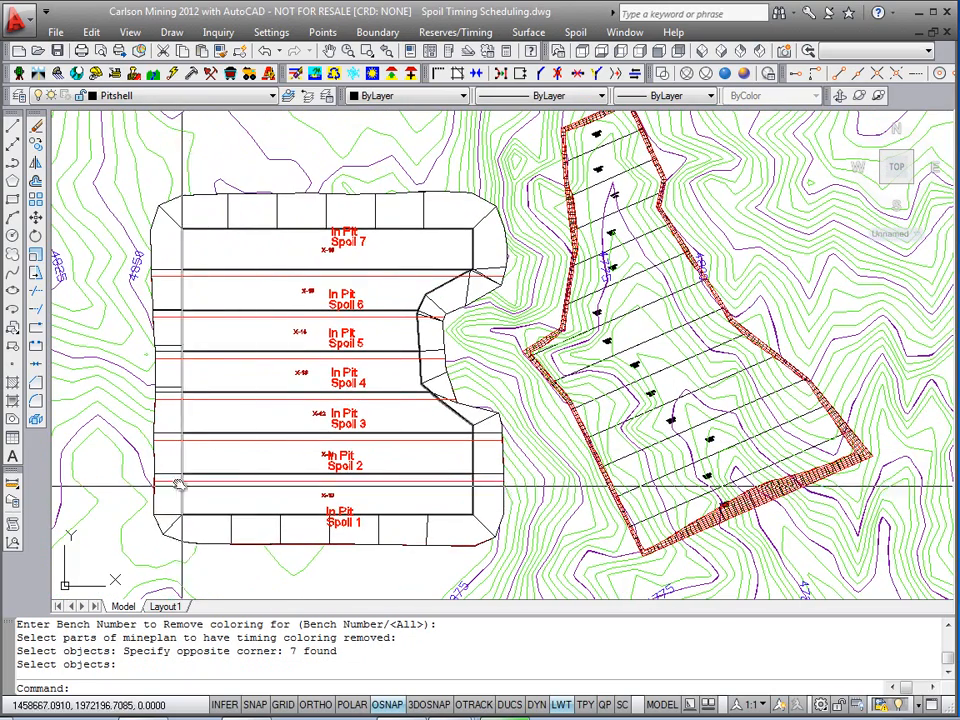
left_click(380, 543)
scroll(380, 543, "up", 6)
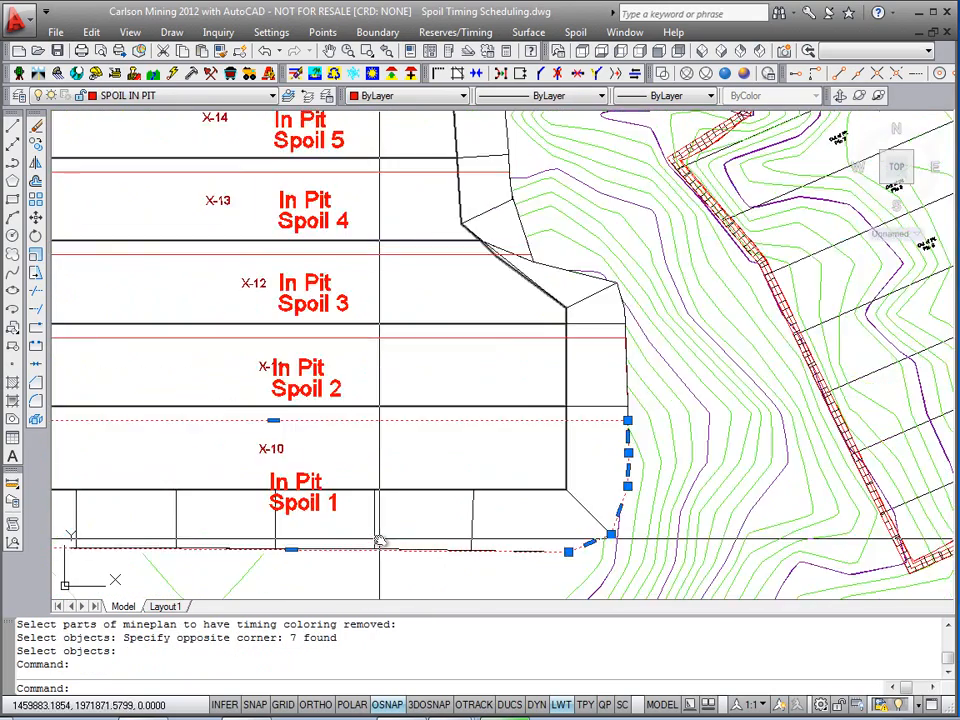
scroll(378, 540, "down", 3)
scroll(340, 340, "down", 3)
middle_click_drag(325, 334, 234, 413)
scroll(662, 485, "up", 8)
scroll(600, 400, "down", 2)
scroll(549, 318, "down", 4)
scroll(552, 320, "down", 3)
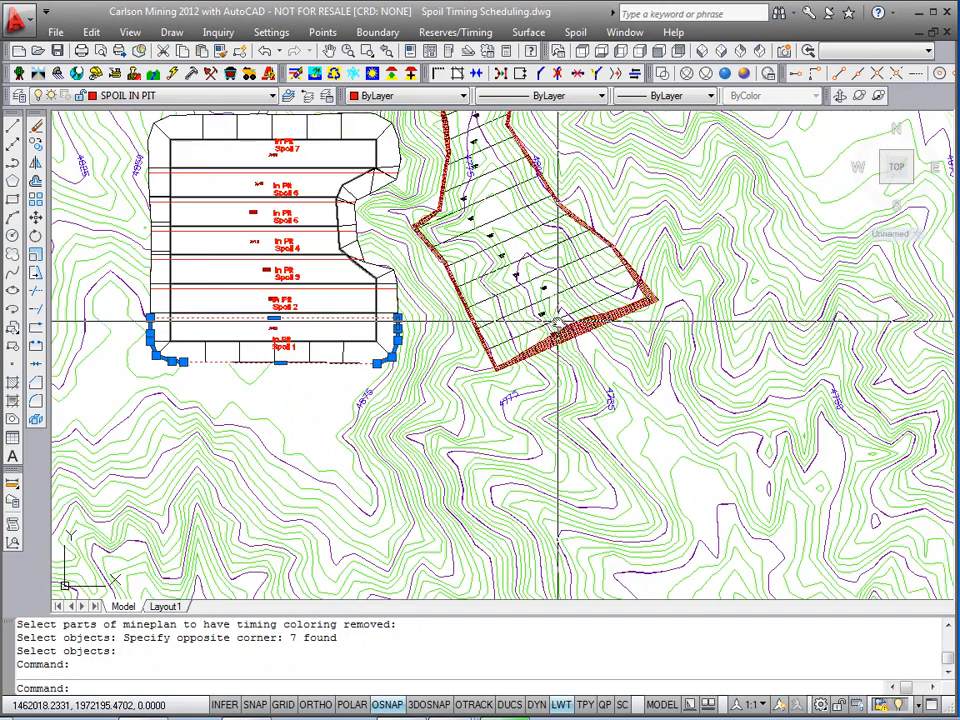
key("Escape")
middle_click_drag(520, 299, 638, 376)
key("Escape")
scroll(411, 403, "up", 4)
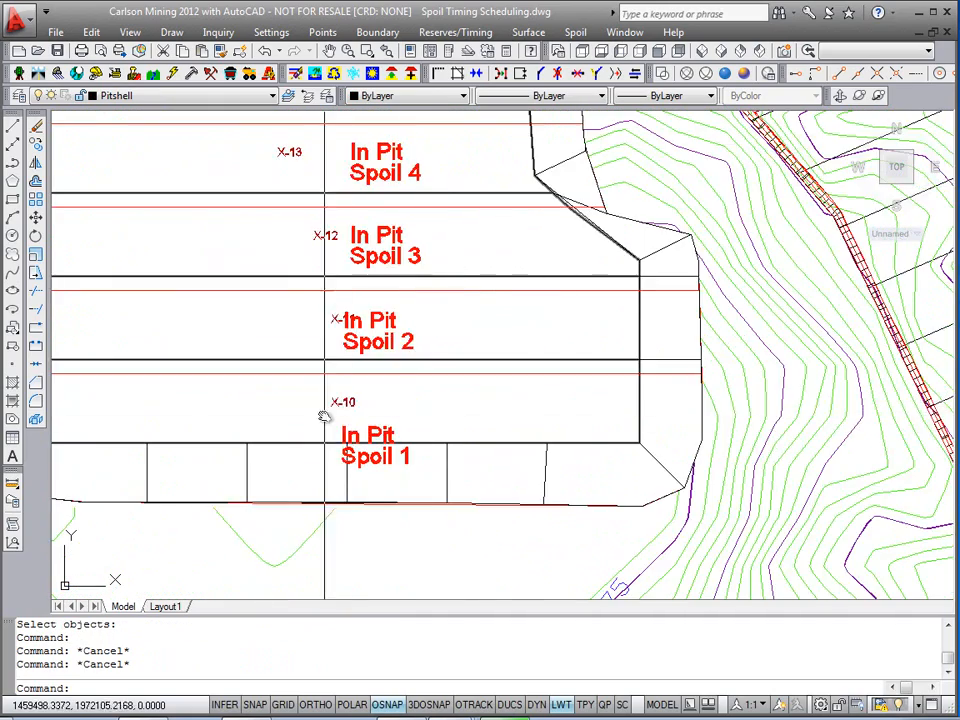
scroll(253, 386, "down", 2)
scroll(254, 410, "down", 2)
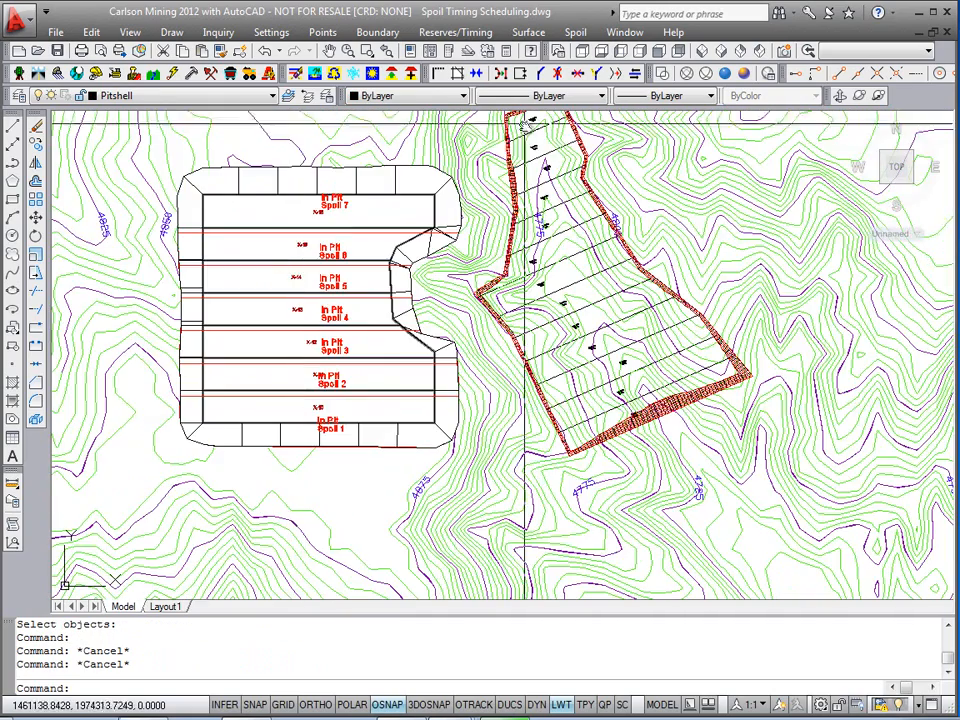
middle_click_drag(290, 382, 347, 462)
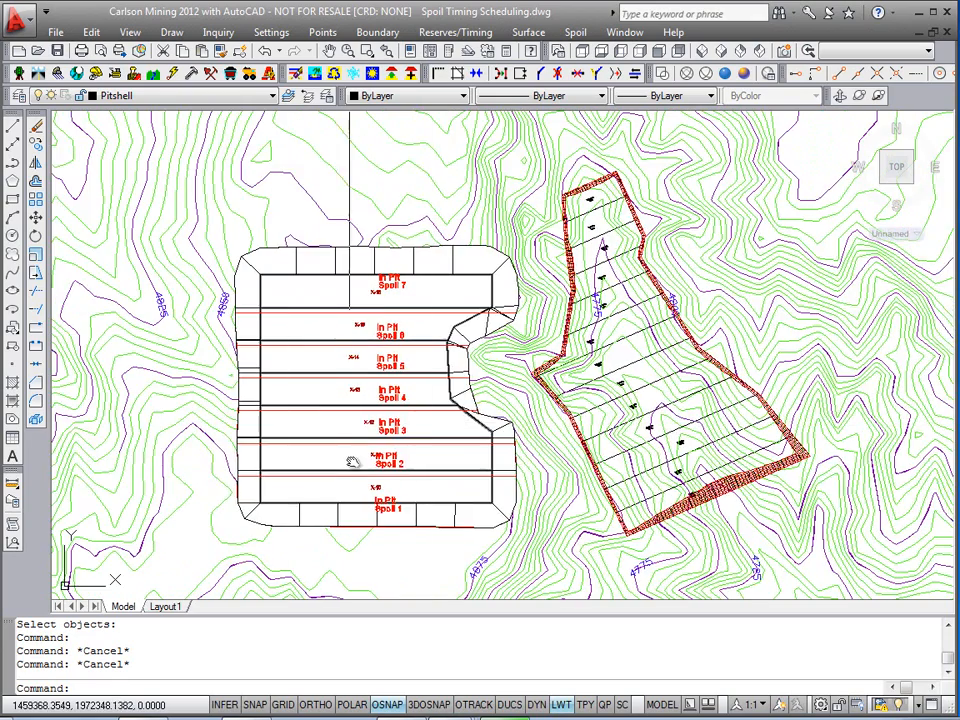
scroll(362, 458, "up", 3)
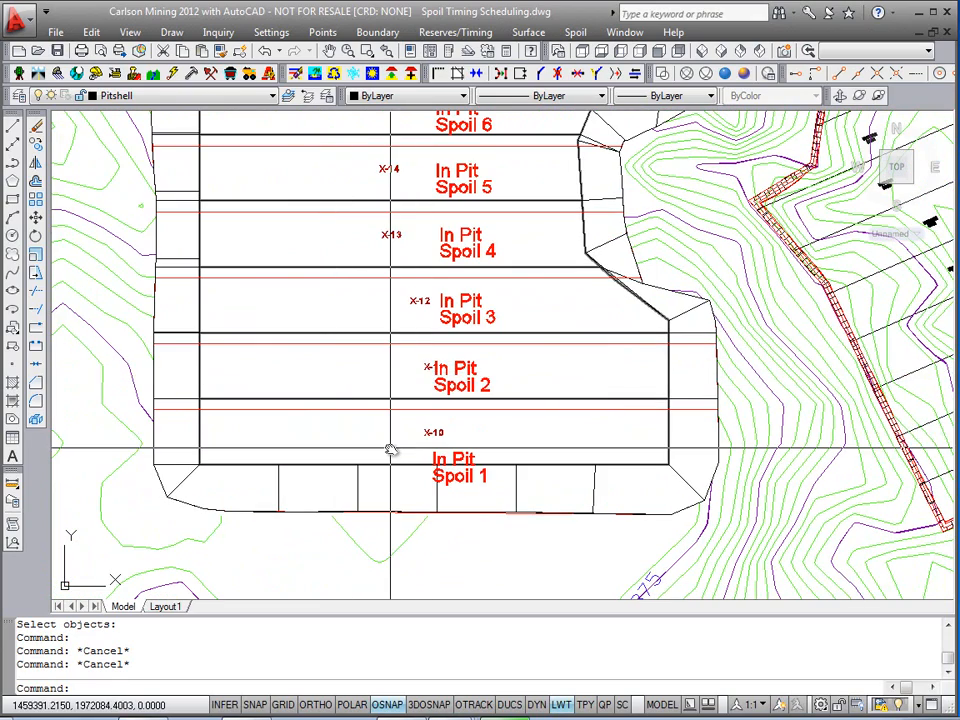
scroll(390, 450, "down", 2)
mouse_move(390, 450)
middle_mouse_down()
mouse_move(336, 525)
mouse_move(321, 528)
middle_mouse_up()
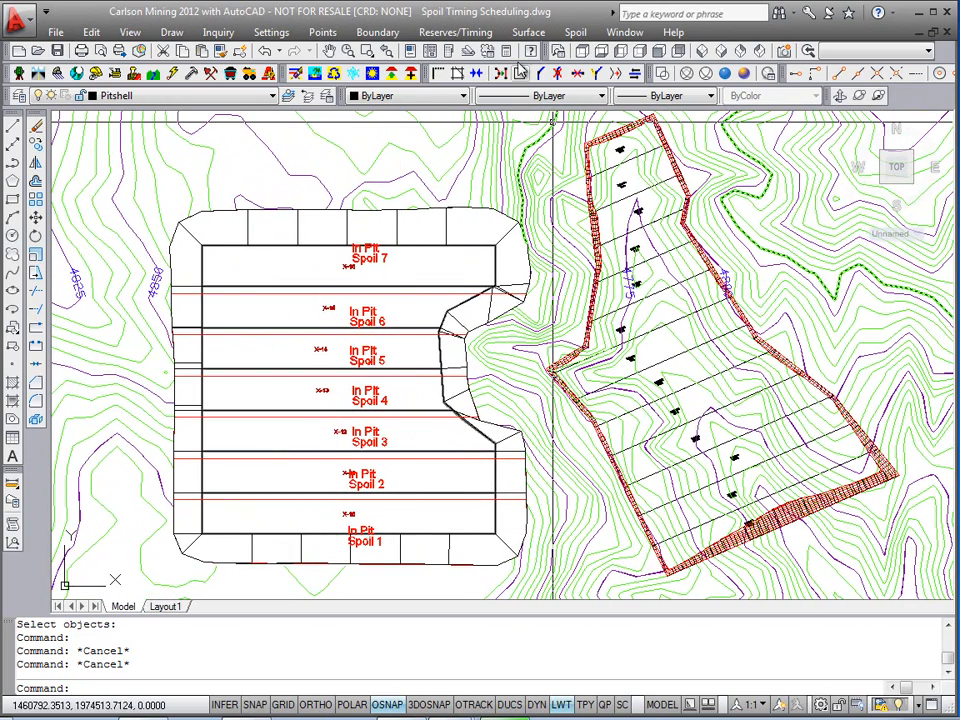
Step: Start Spoil Placement Timing and select all the directional spoil polylines in and around the pit
left_click(578, 32)
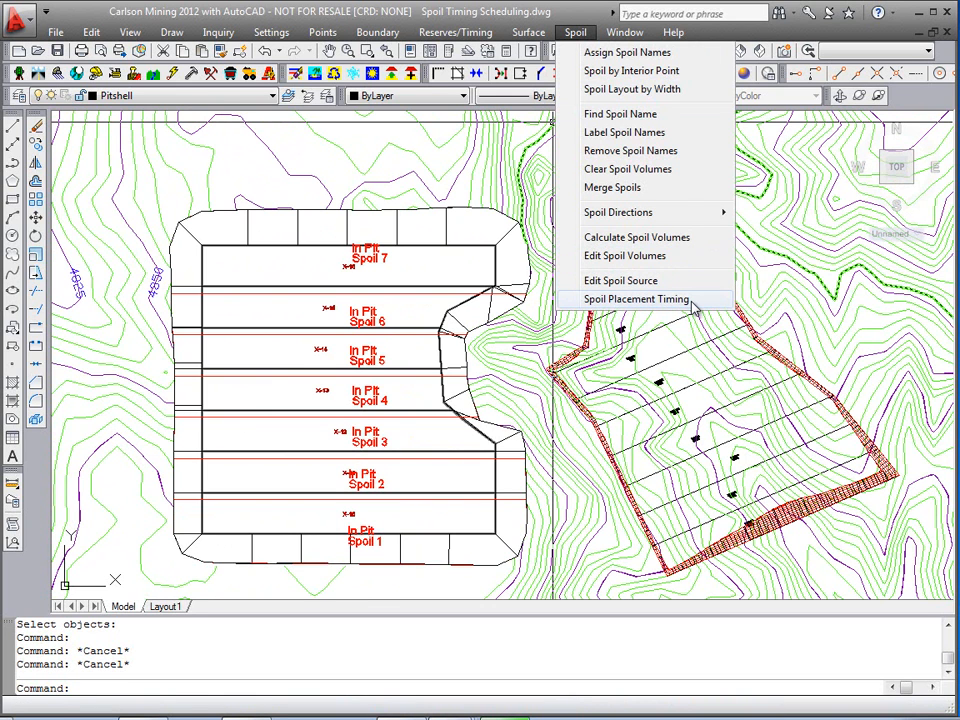
left_click(636, 299)
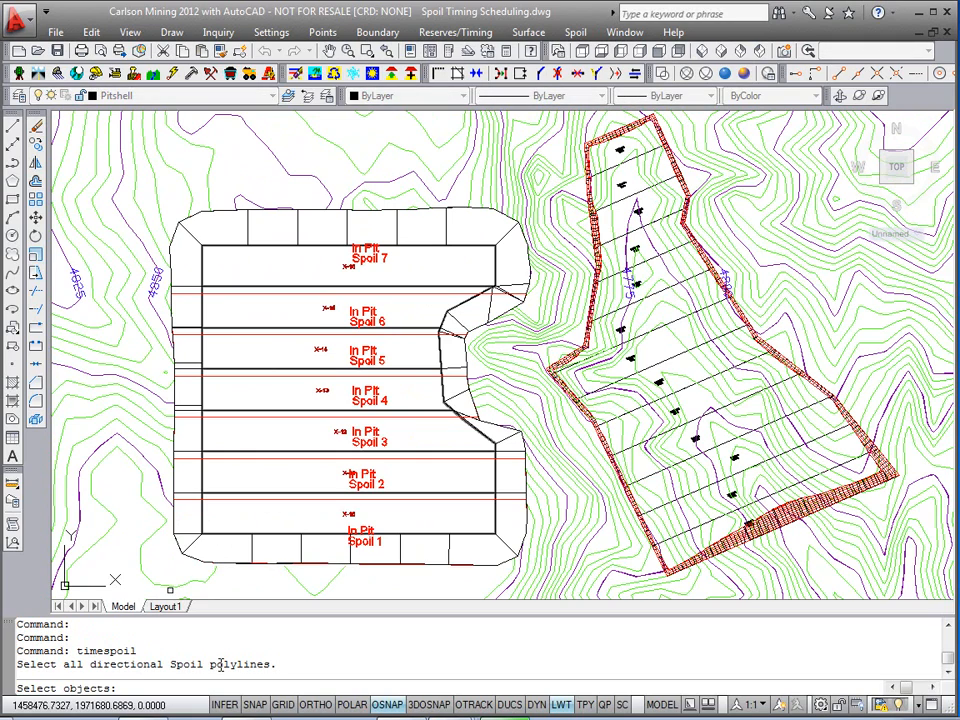
left_click(830, 580)
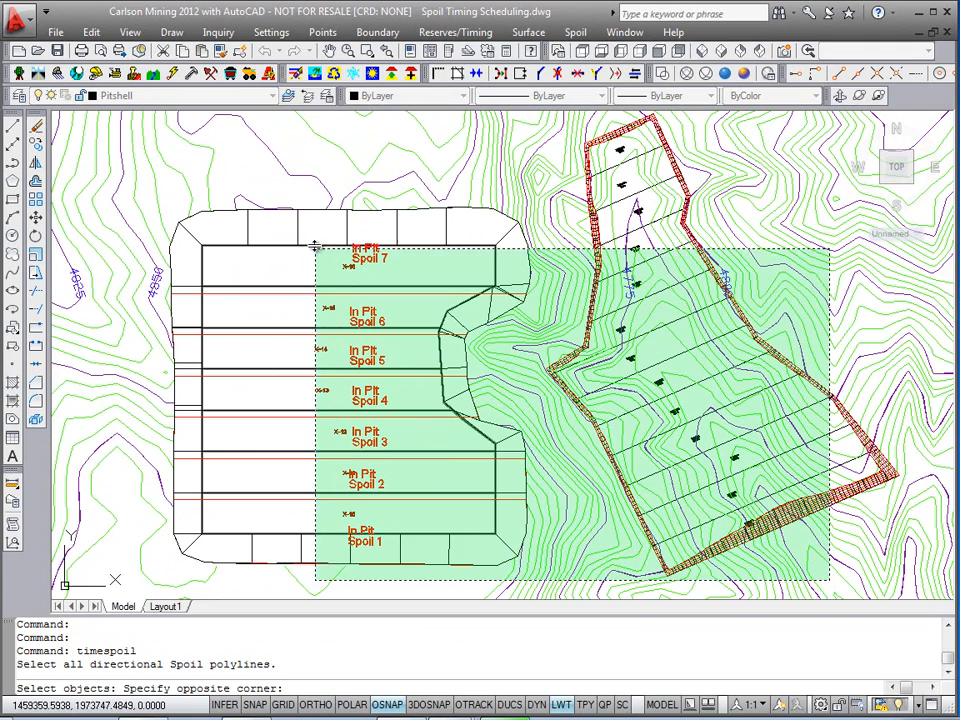
left_click(166, 150)
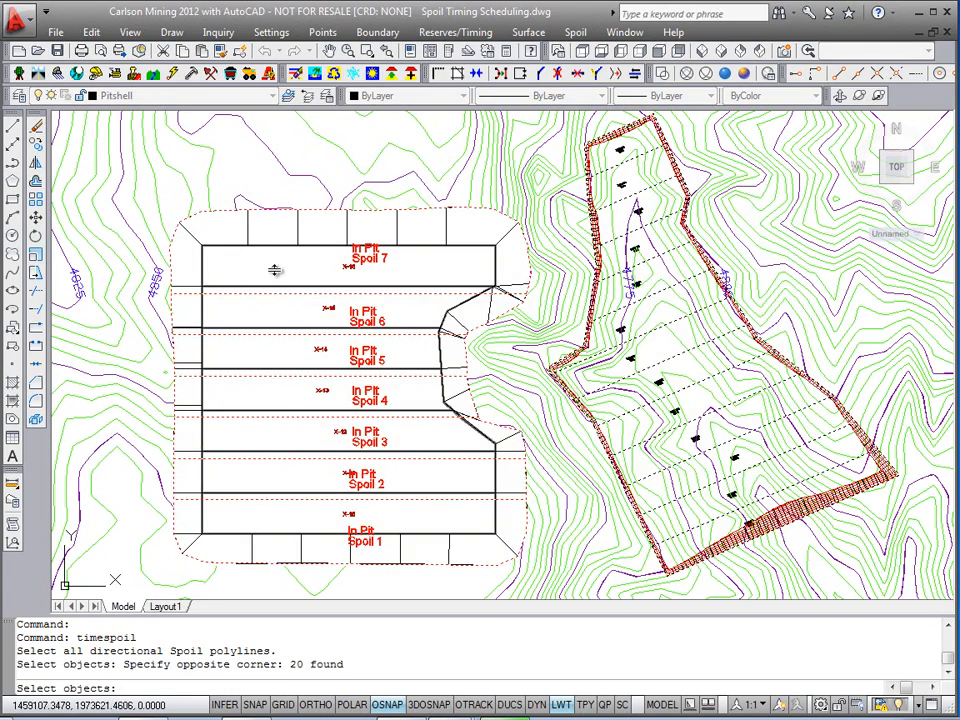
key("Return")
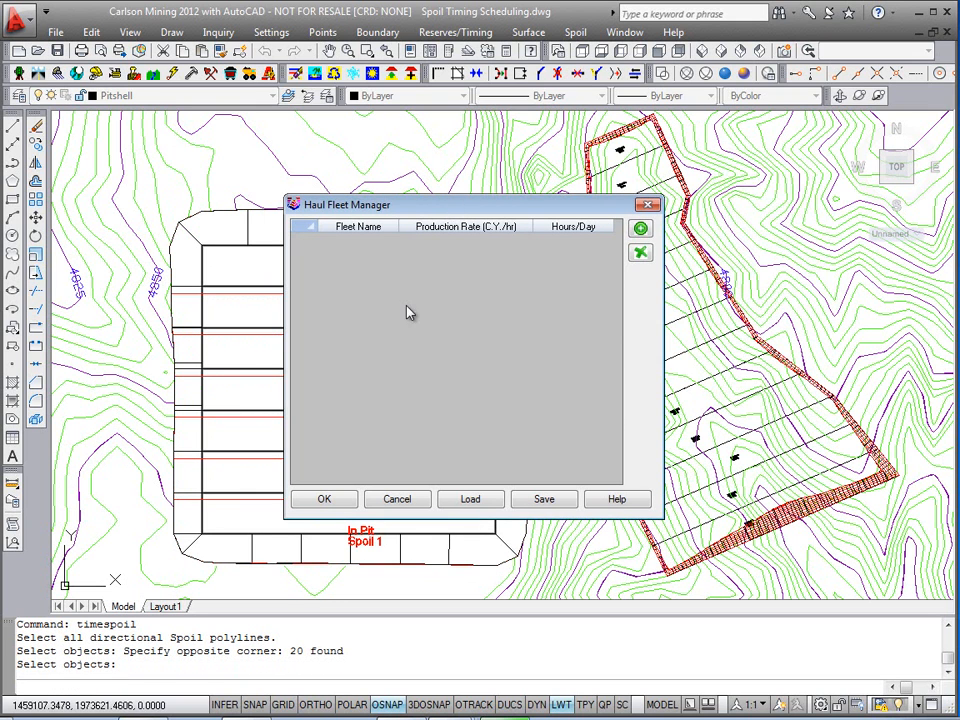
Step: Add a haul fleet named Fleet1 with the default production rate and hours per day, and accept the fleet manager
left_click(641, 228)
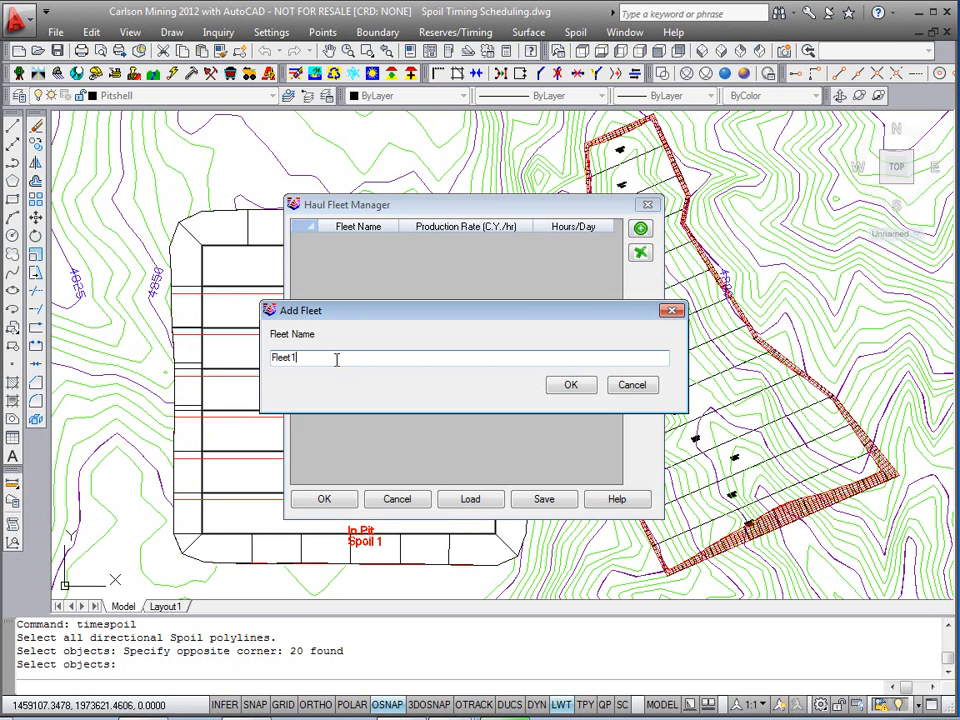
type("Fleet1")
left_click(570, 385)
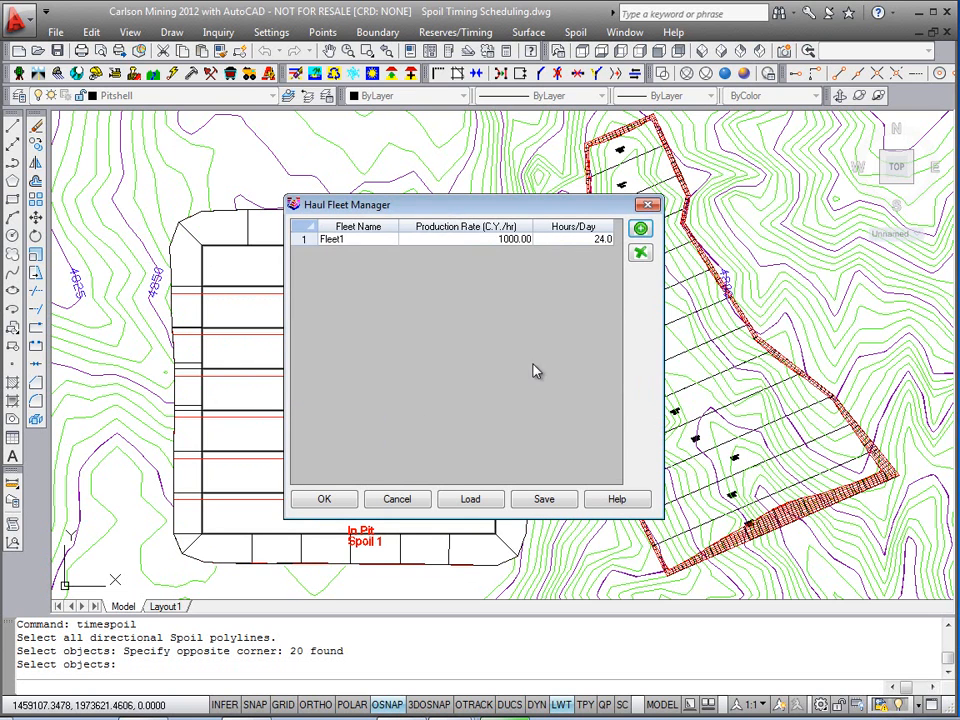
left_click(508, 240)
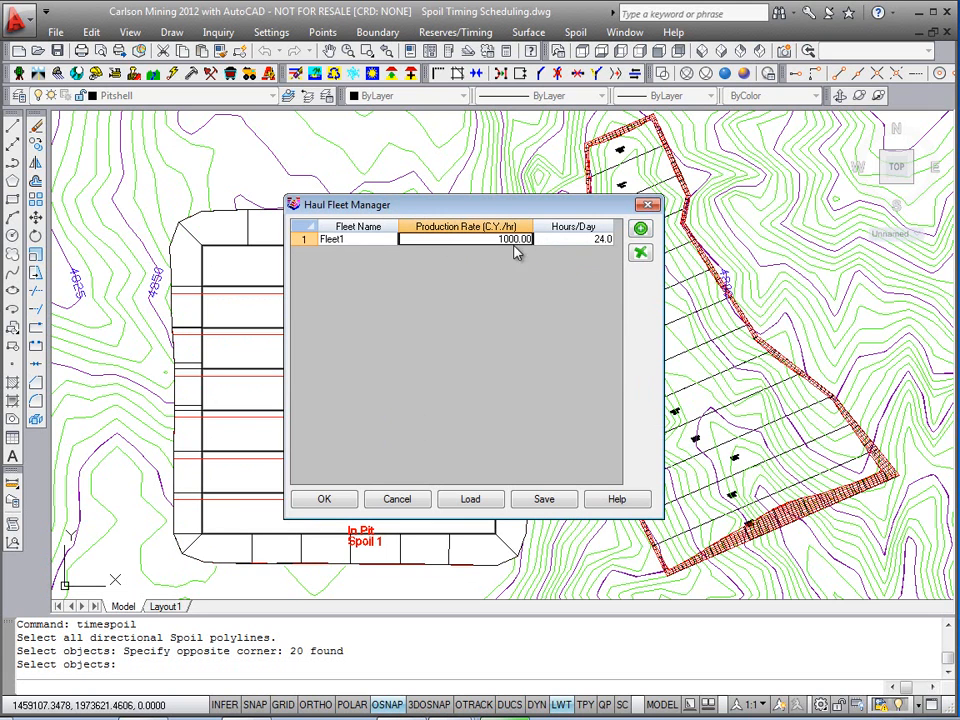
left_click(600, 240)
left_click_drag(585, 213, 578, 208)
left_click_drag(483, 207, 476, 207)
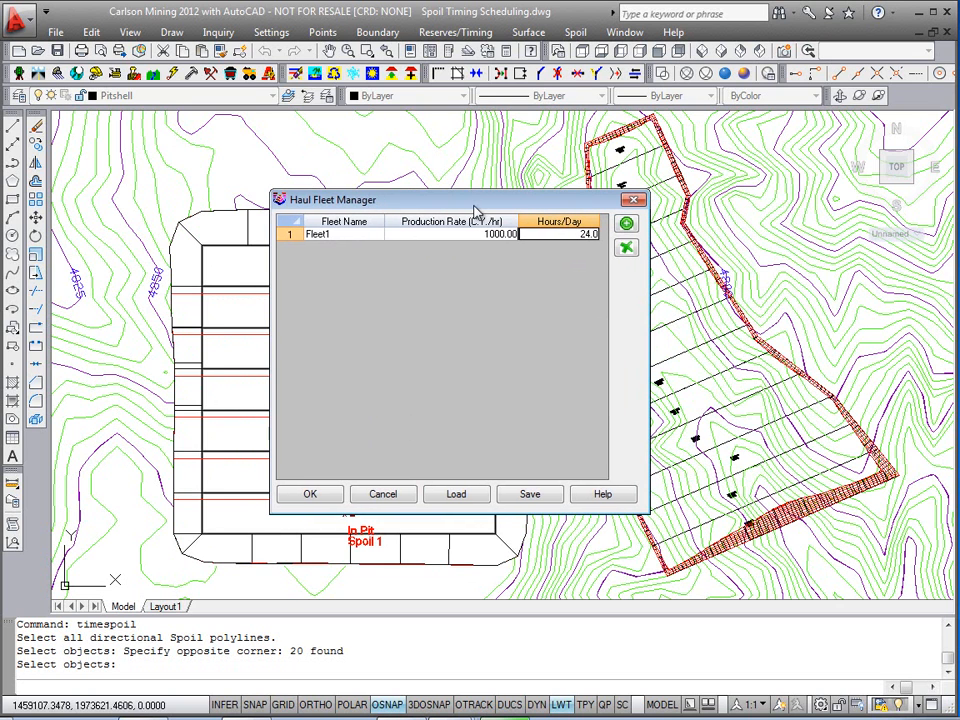
left_click(314, 496)
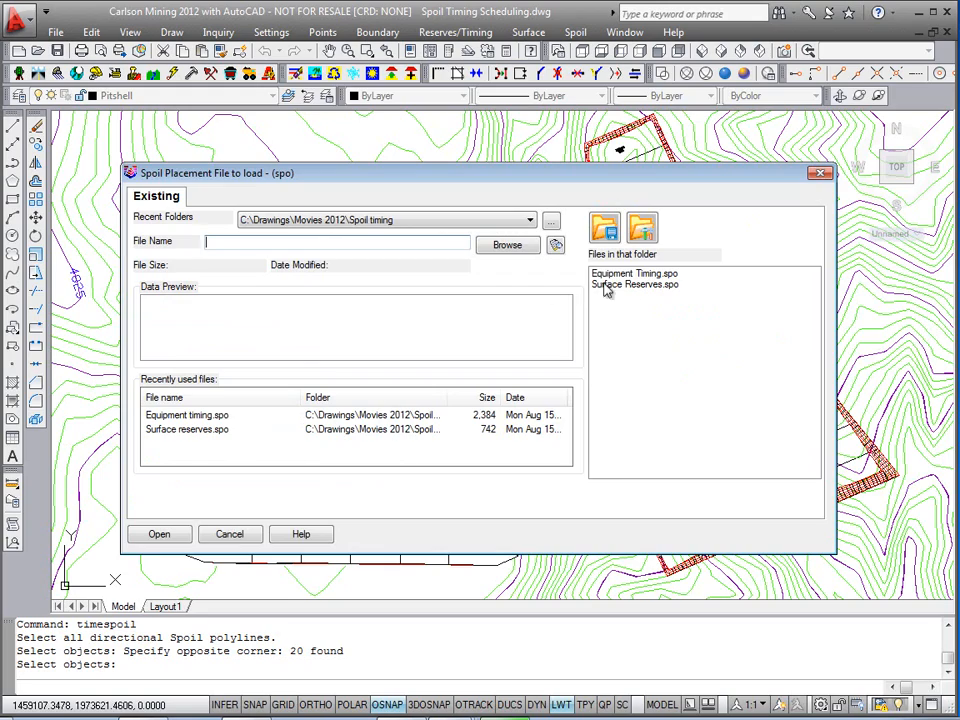
Step: Load Equipment Timing.spo as the spoil placement file and accept the spoil source table
double_click(649, 277)
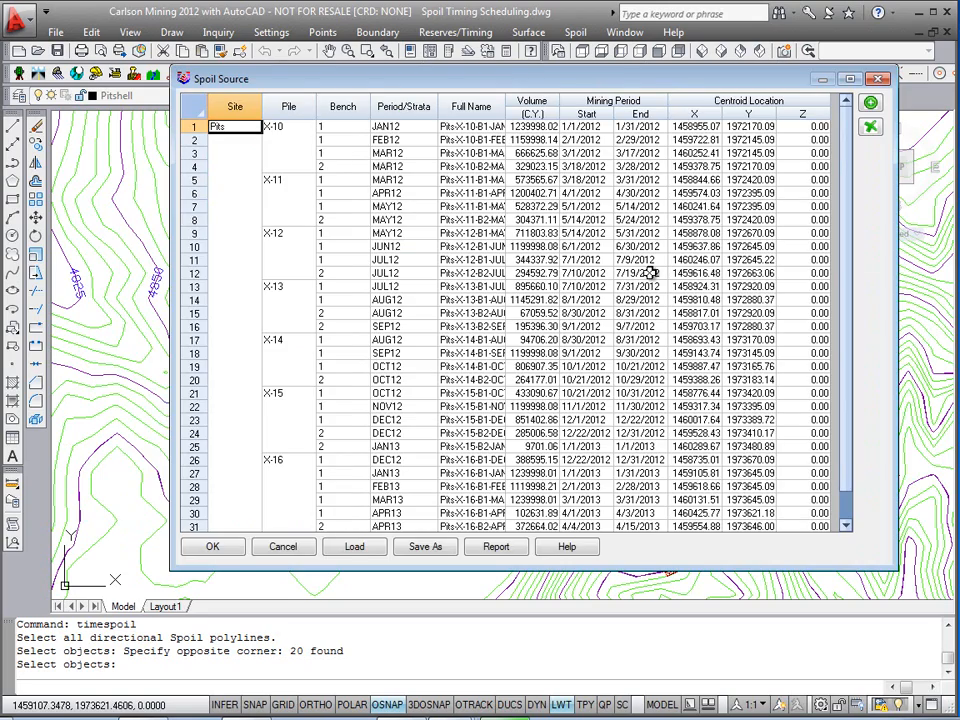
left_click_drag(543, 80, 490, 102)
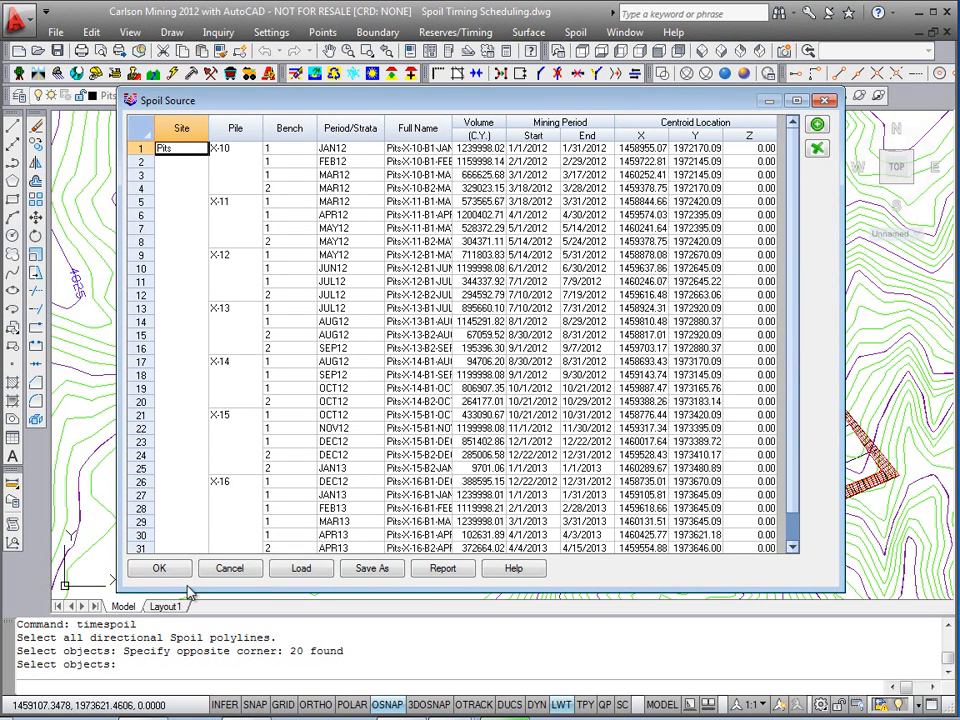
left_click(160, 568)
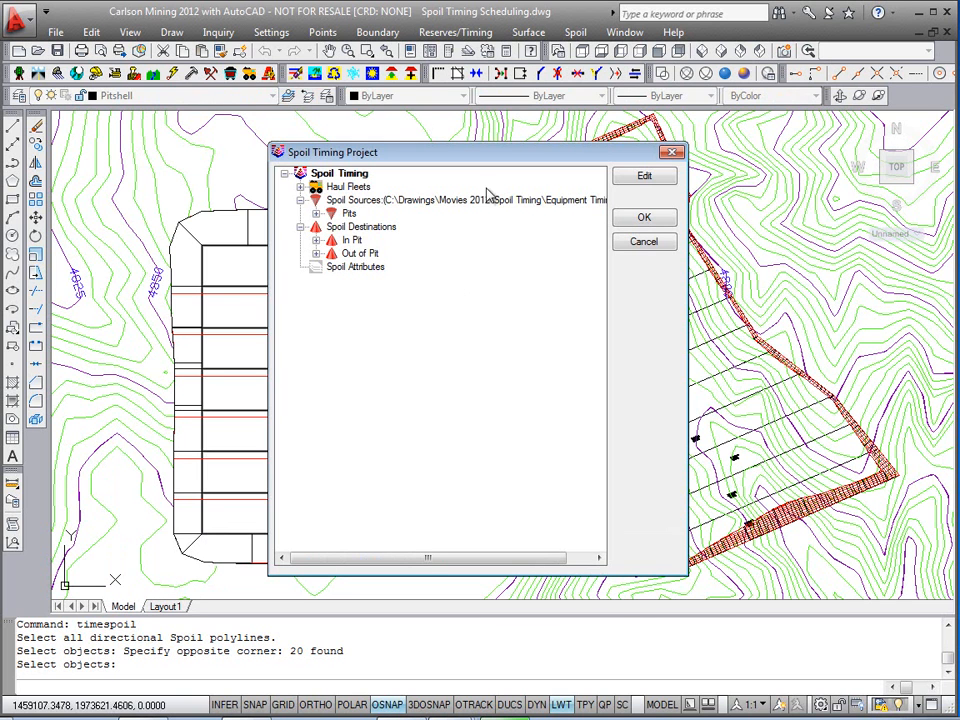
Step: Review the haul fleets, spoil sources and spoil destinations in the Spoil Timing Project tree and accept it
left_click_drag(506, 155, 516, 147)
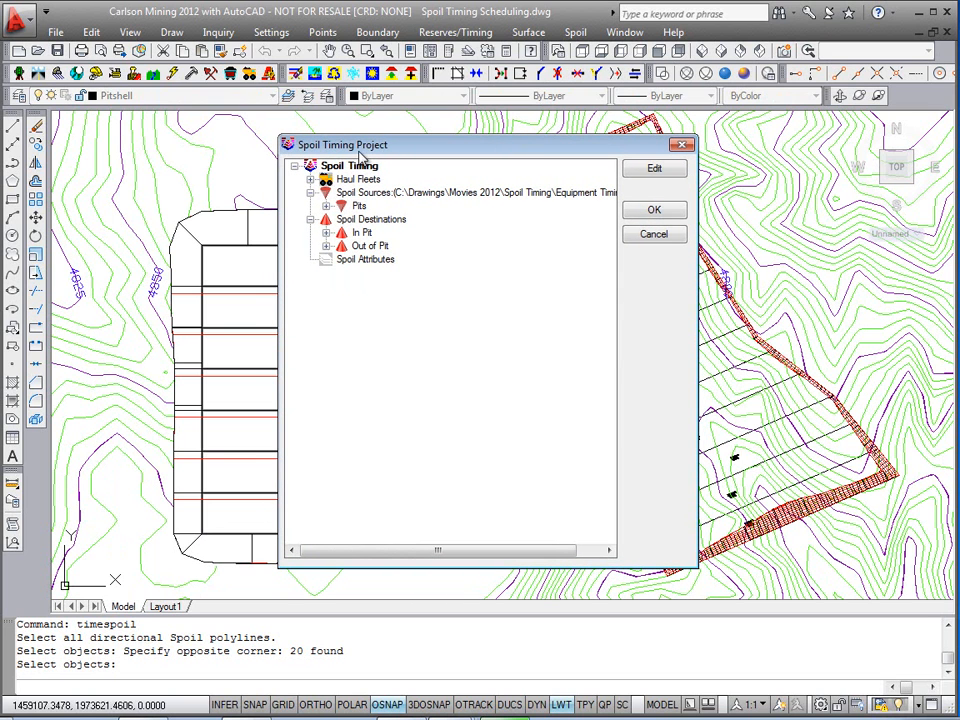
left_click(310, 179)
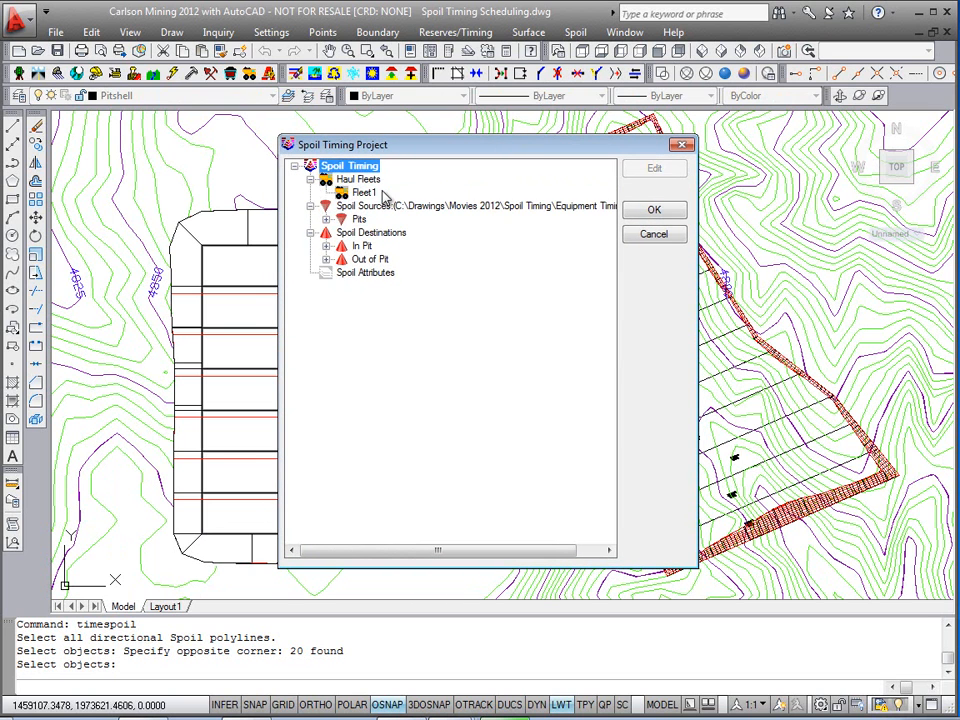
left_click(325, 219)
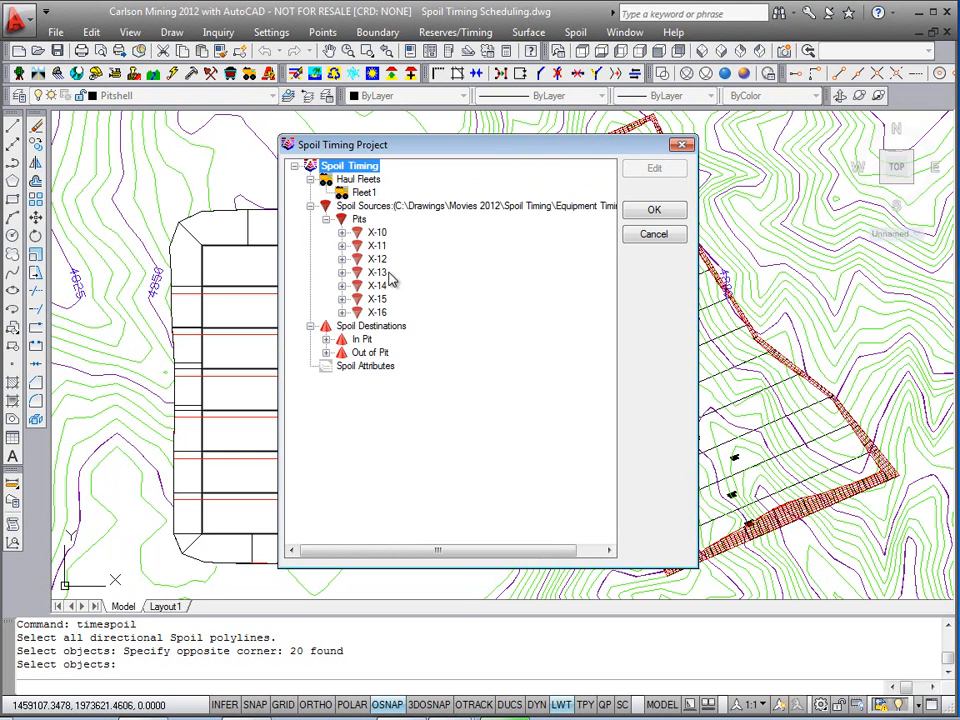
left_click(326, 340)
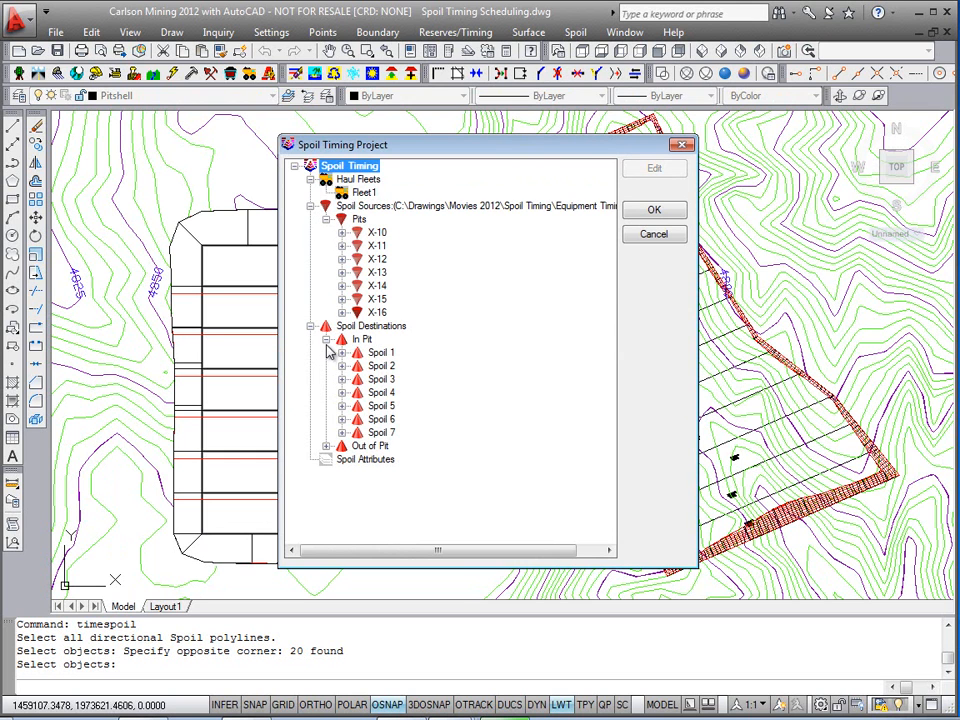
left_click(326, 340)
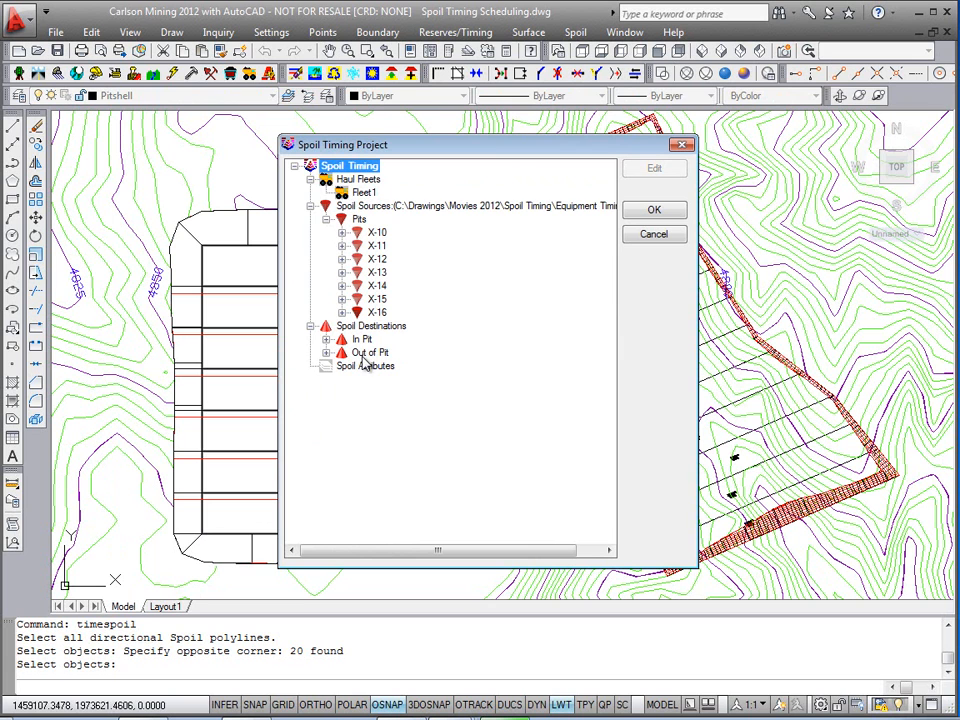
left_click(654, 212)
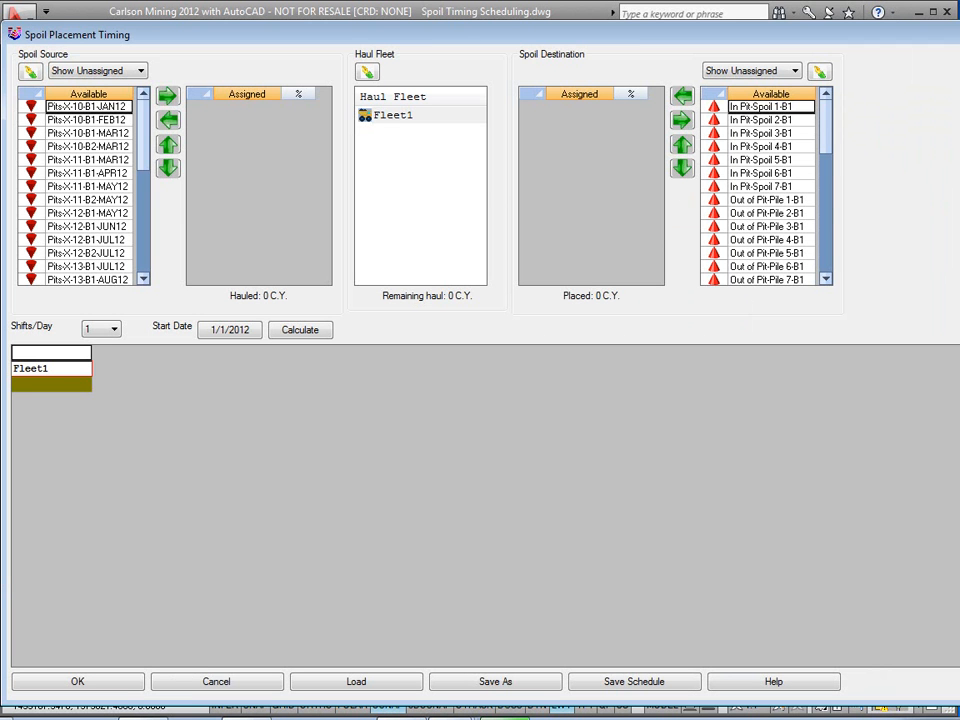
Step: Assign the Pits-X-10-B1-JAN12 spoil source to Fleet1's haul
left_click_drag(959, 81, 936, 84)
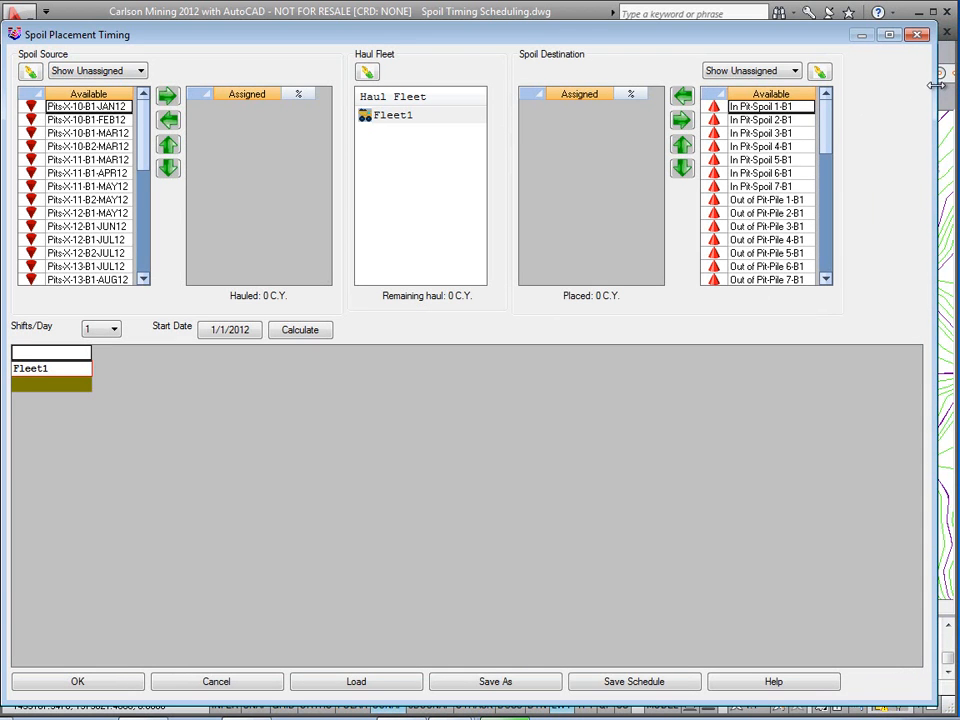
left_click_drag(930, 703, 924, 666)
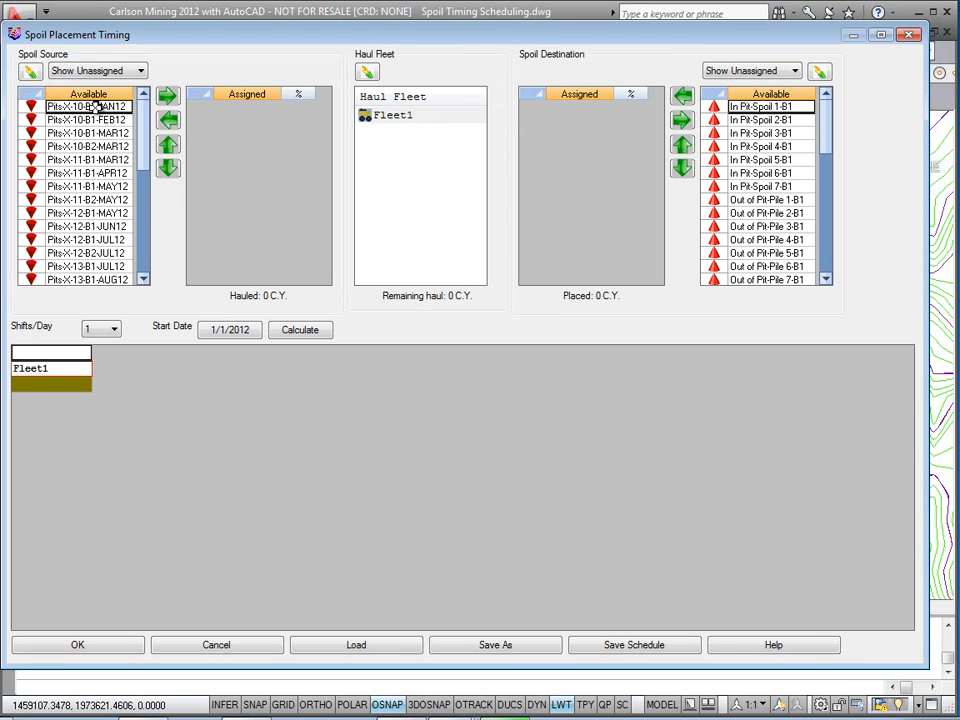
left_click(168, 97)
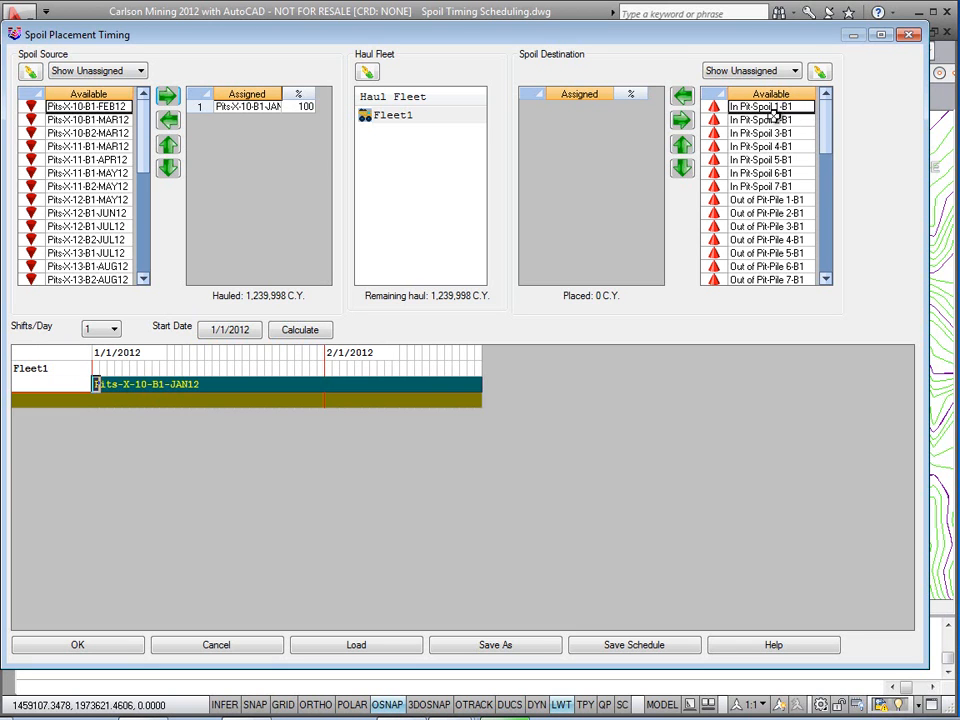
Step: Assign Out of Pit-Pile 1-B1 as the spoil destination for that haul
left_click_drag(827, 169, 831, 233)
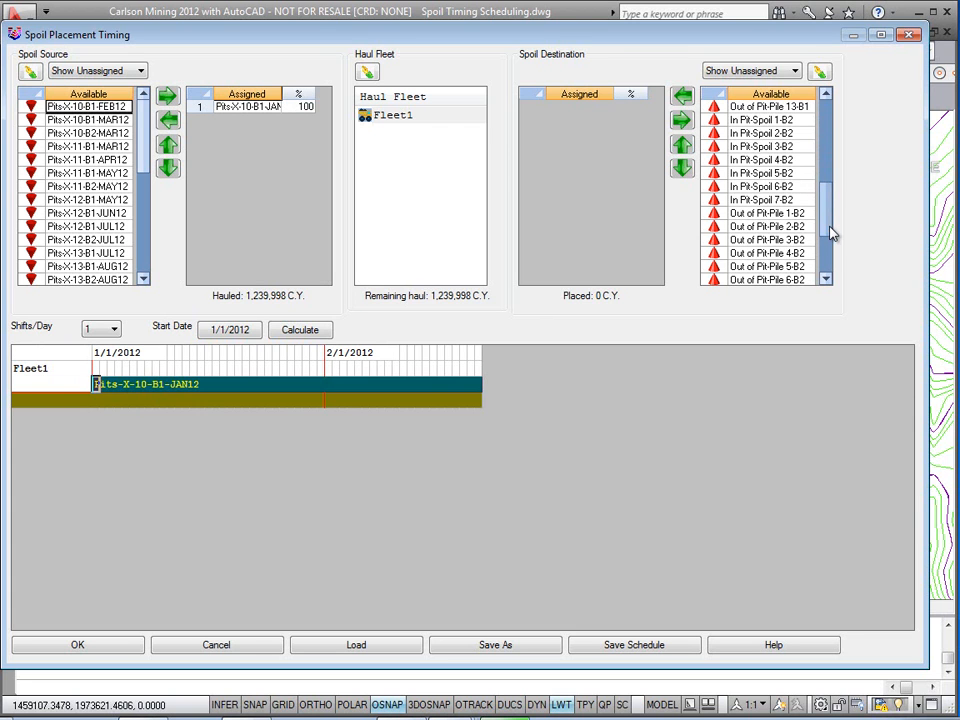
left_click_drag(833, 189, 833, 170)
left_click(793, 147)
left_click(683, 96)
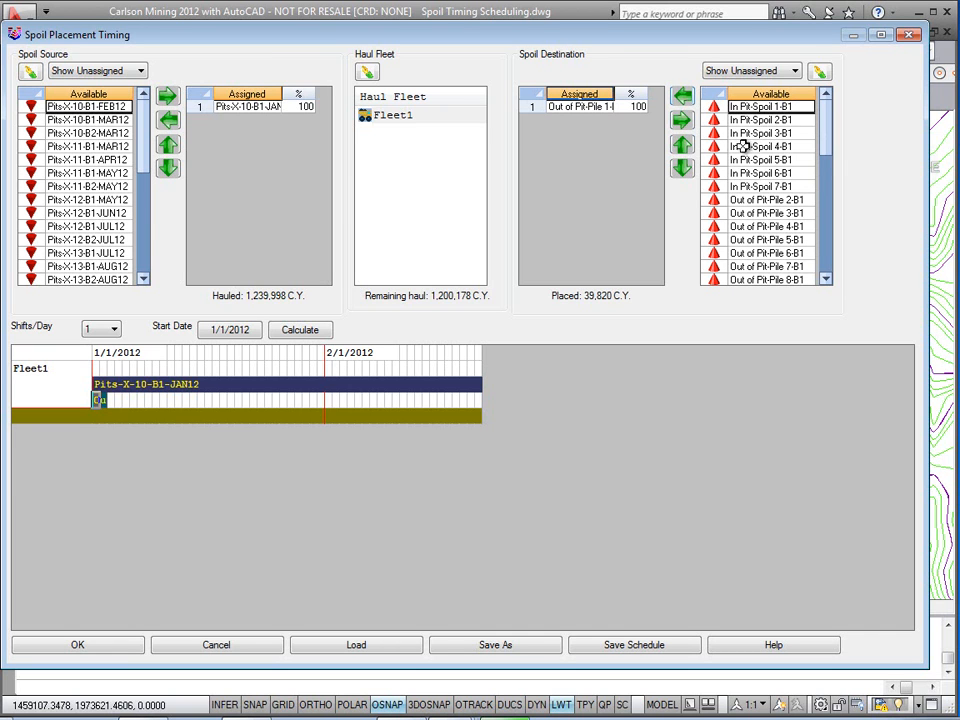
Step: Assign Out of Pit-Pile 2-B1 and Out of Pit-Pile 1-B2 as Fleet1's next spoil destinations
left_click(773, 198)
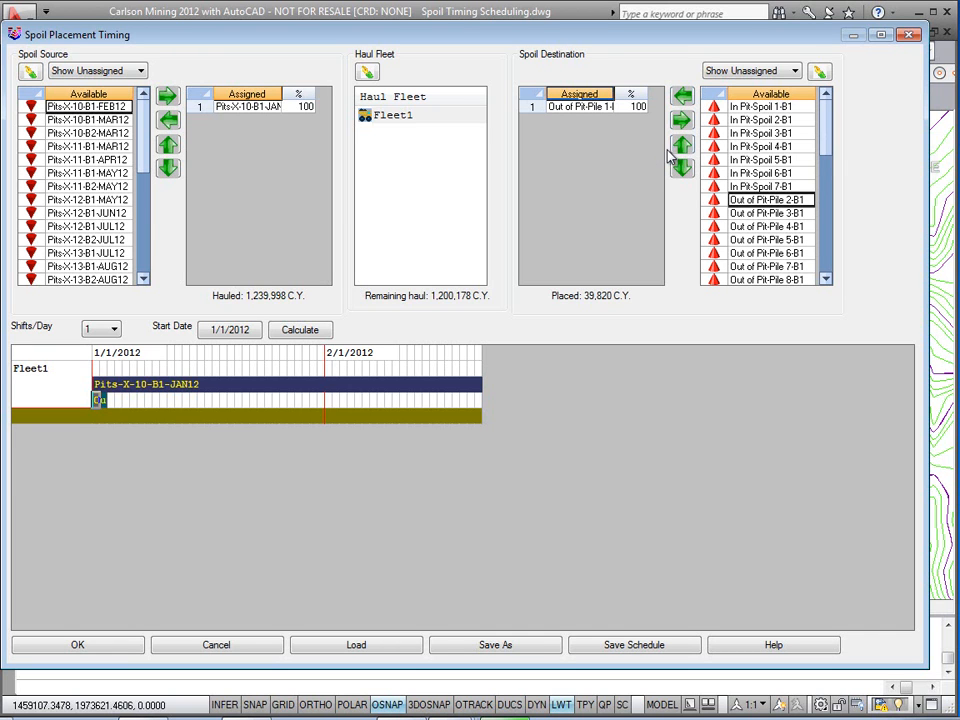
left_click(684, 97)
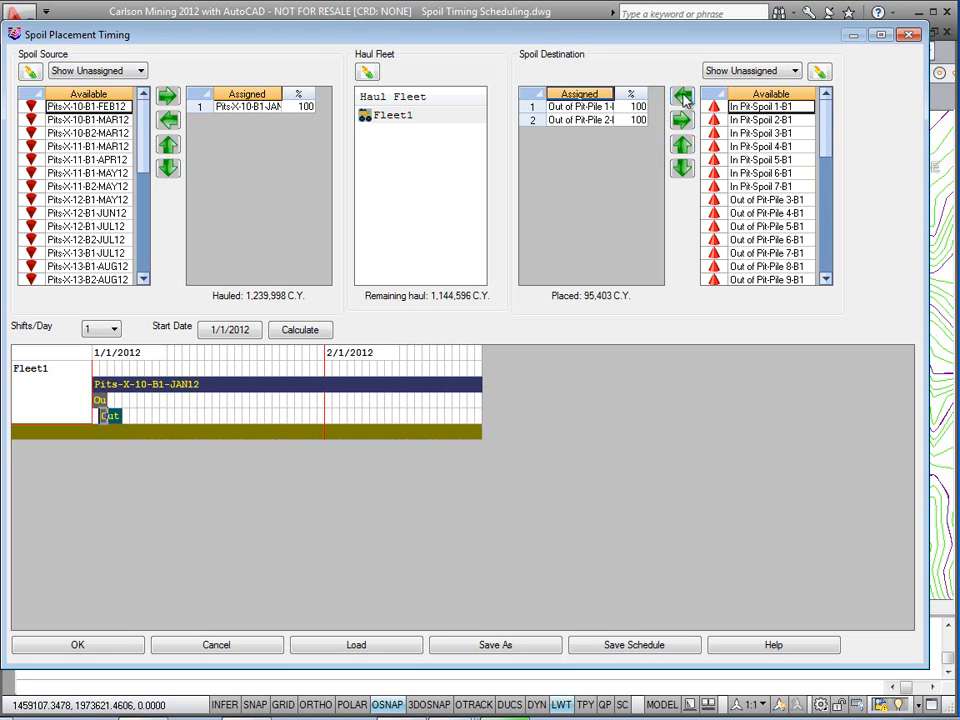
left_click_drag(829, 118, 838, 222)
left_click(740, 147)
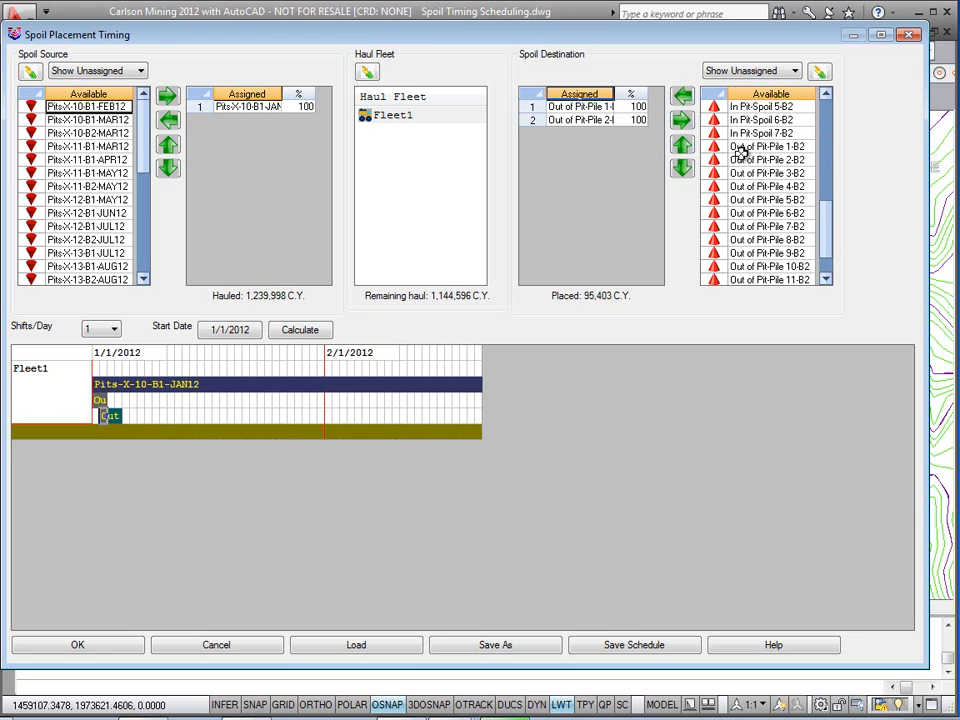
left_click(682, 98)
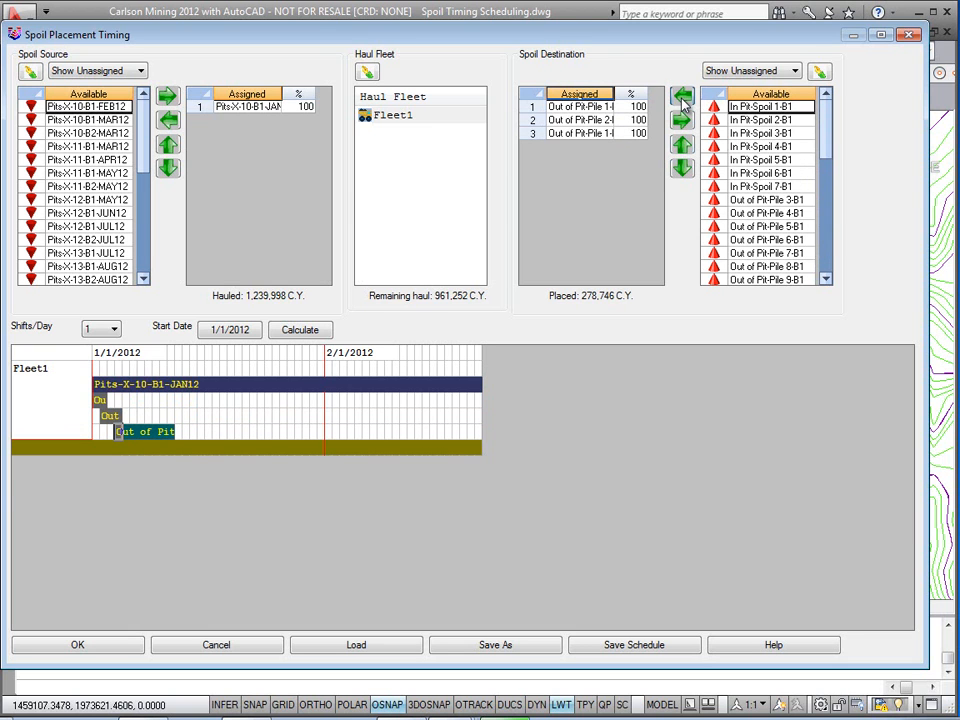
Step: Assign Out of Pit-Pile 3-B1 and Out of Pit-Pile 4-B1 as the next spoil destinations
left_click(797, 200)
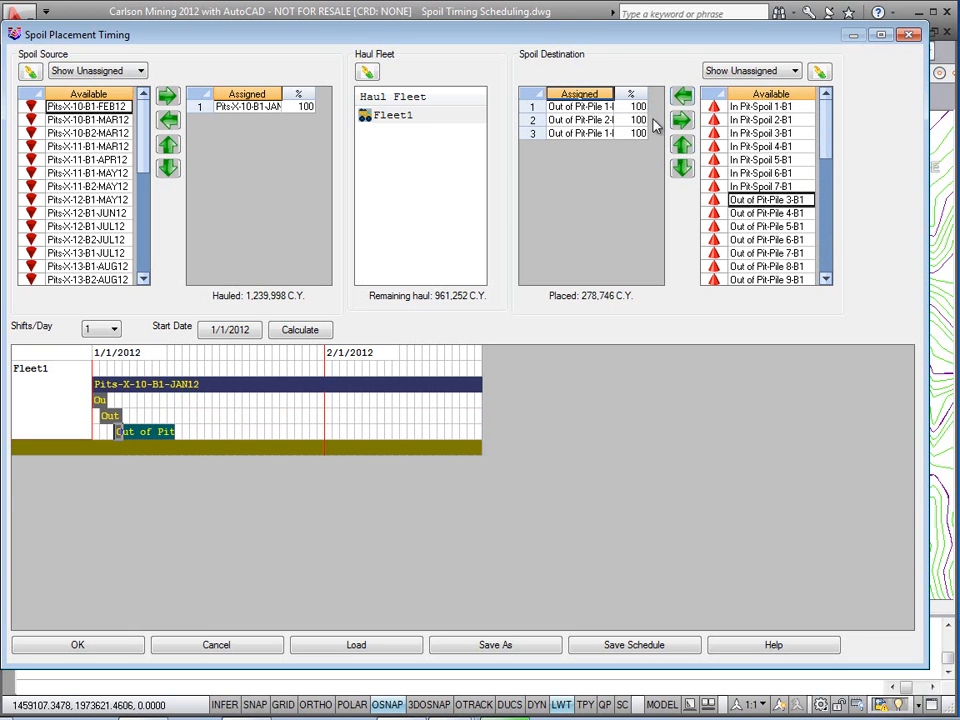
left_click(682, 100)
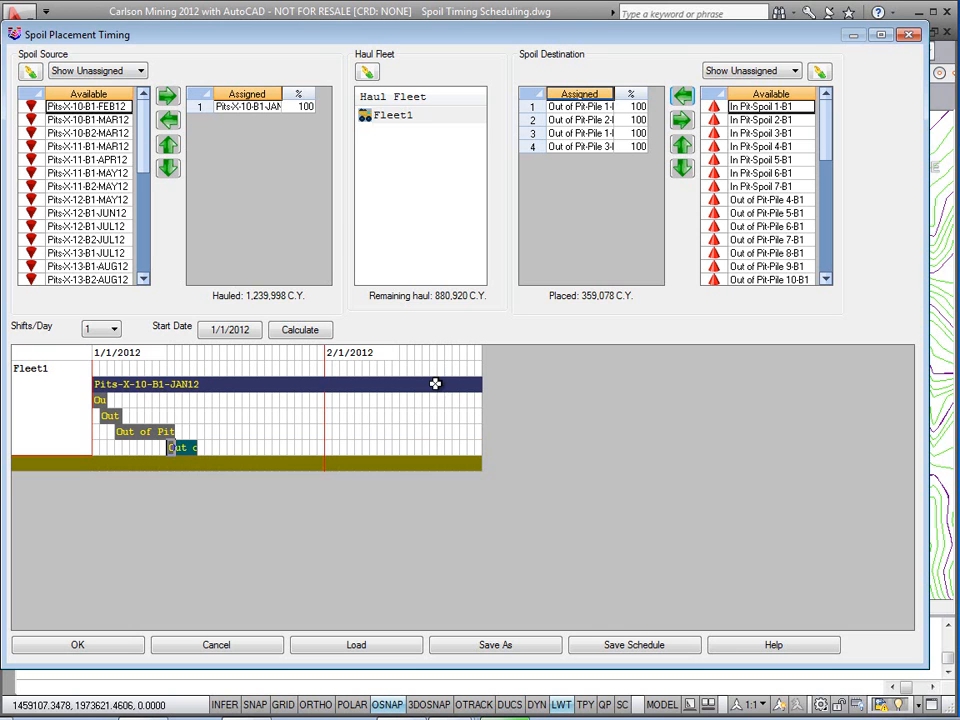
left_click_drag(826, 143, 827, 158)
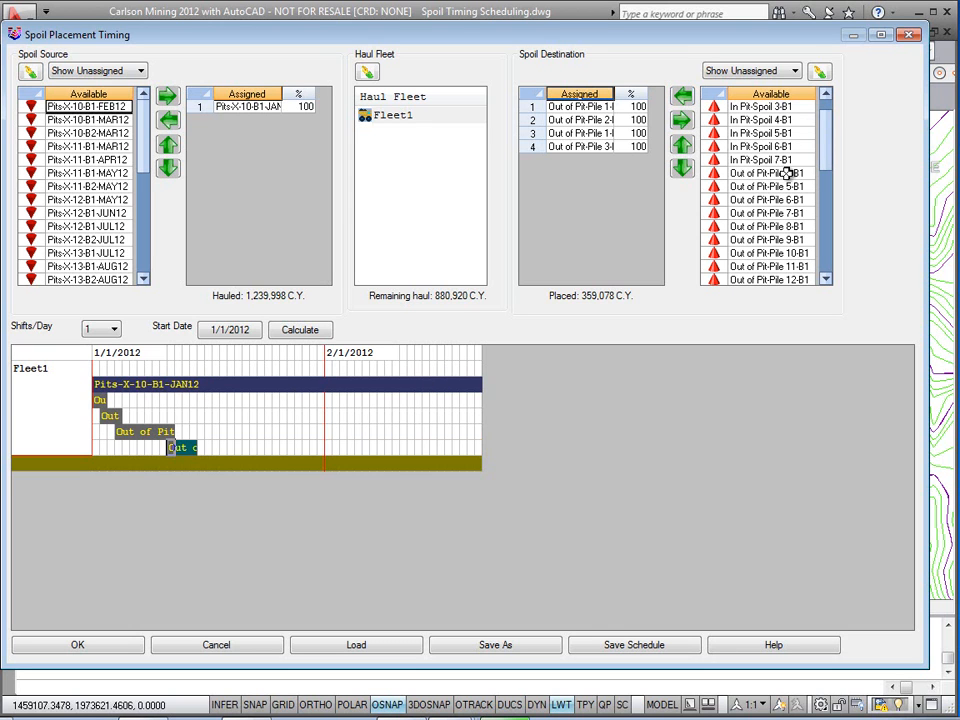
left_click(797, 173)
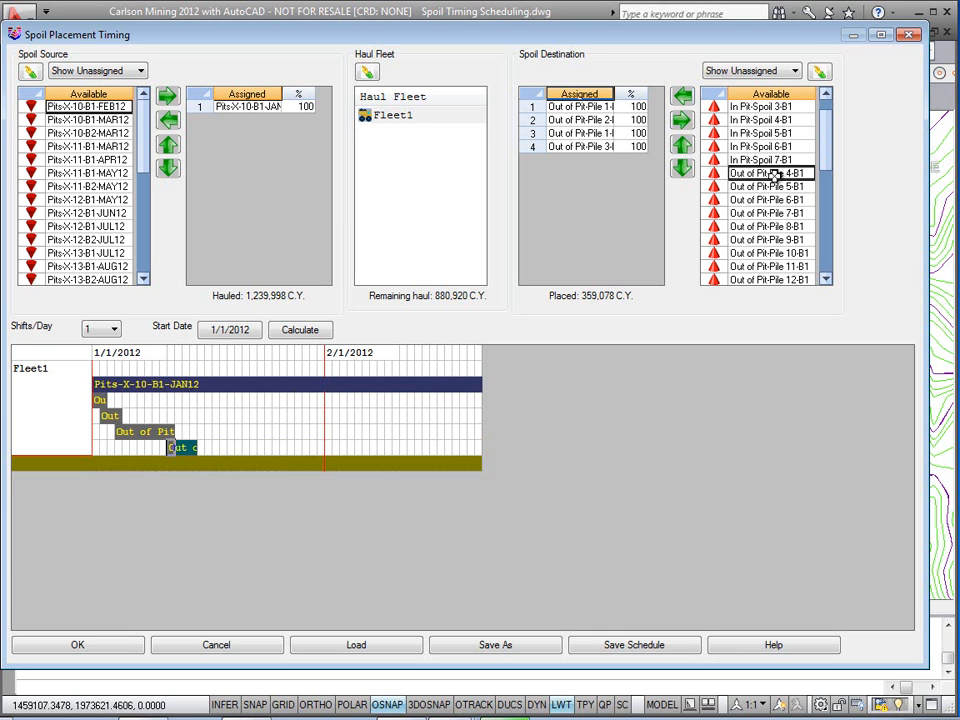
left_click(683, 97)
Step: Assign Out of Pit-Pile 5-B1 and Out of Pit-Pile 6-B1 as the next spoil destinations
left_click(793, 199)
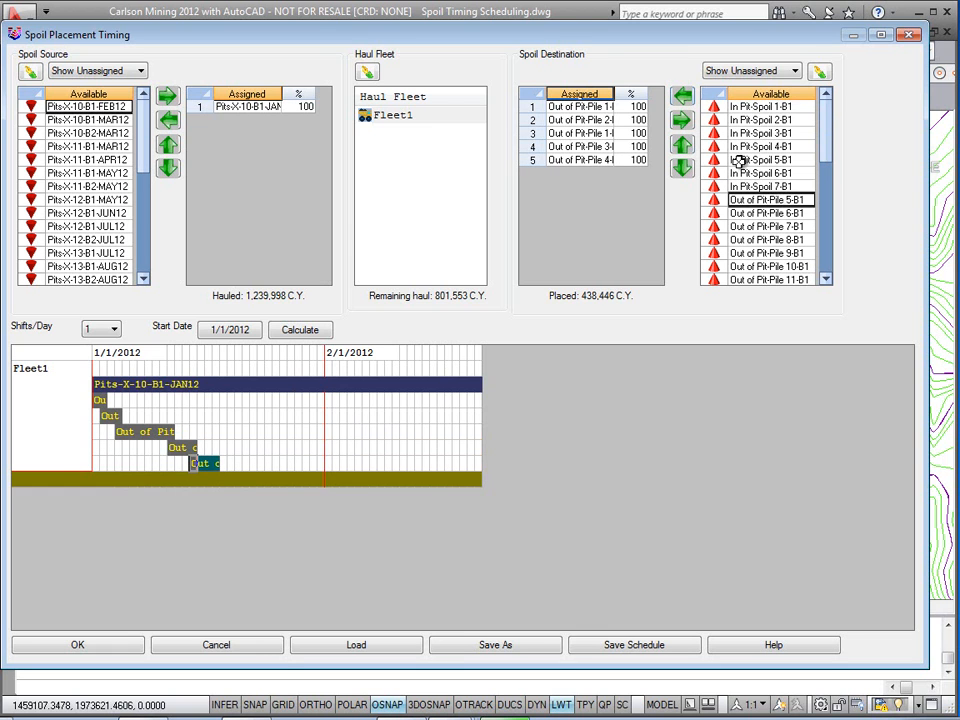
left_click(683, 97)
left_click(767, 199)
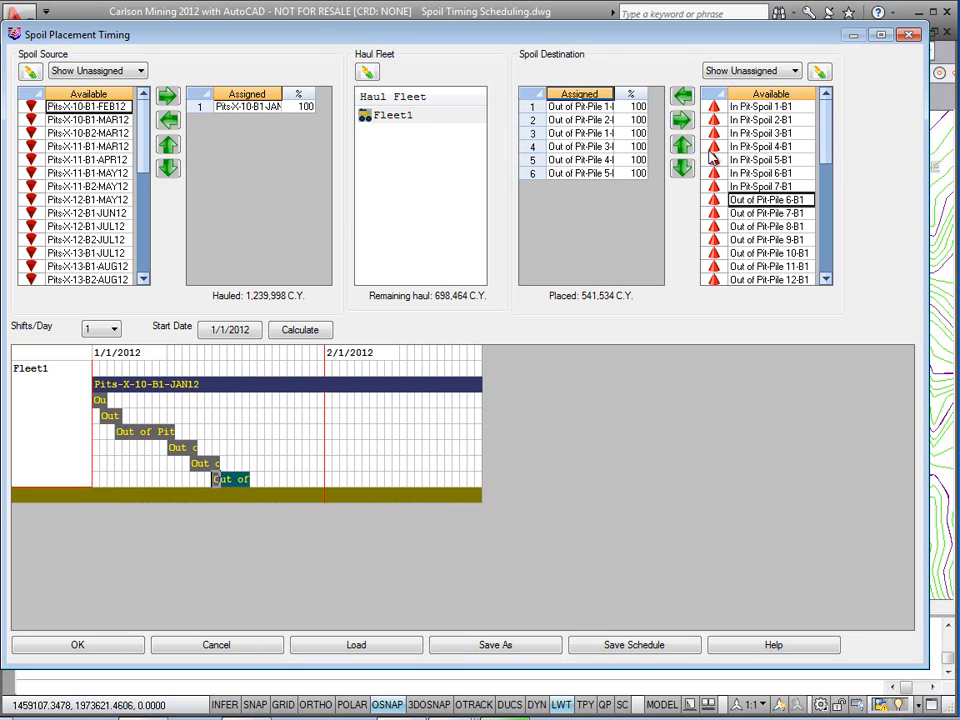
left_click(683, 97)
Step: Assign Out of Pit-Pile 2-B2, 3-B2 and 4-B2 as the next spoil destinations
scroll(826, 146, "down", 5)
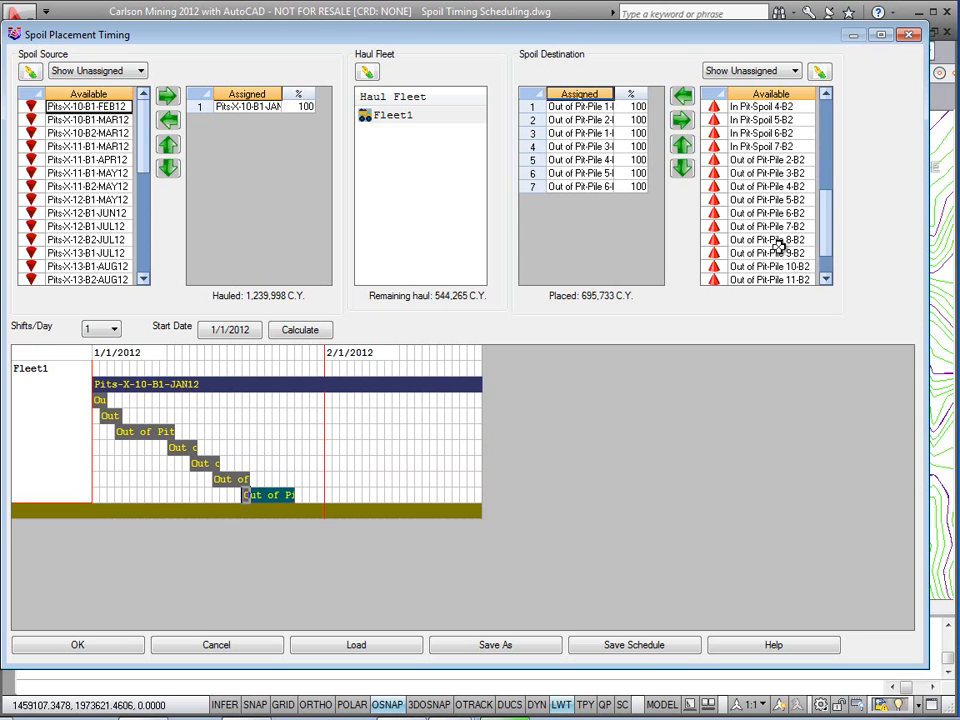
left_click(759, 160)
left_click(681, 97)
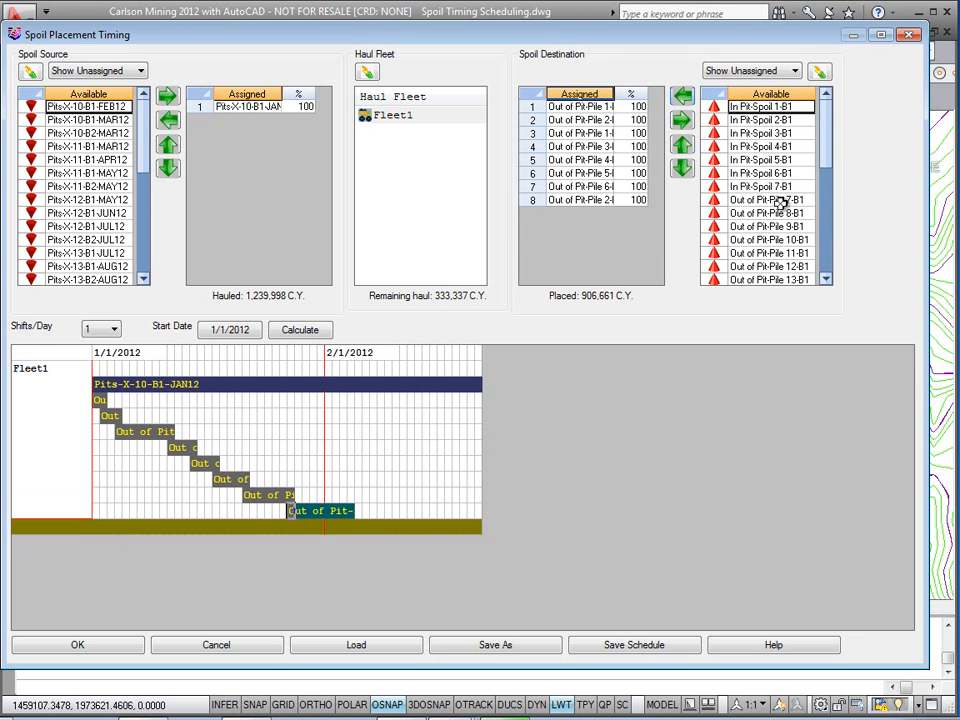
scroll(826, 180, "down", 5)
left_click(793, 160)
left_click(683, 97)
scroll(830, 197, "down", 6)
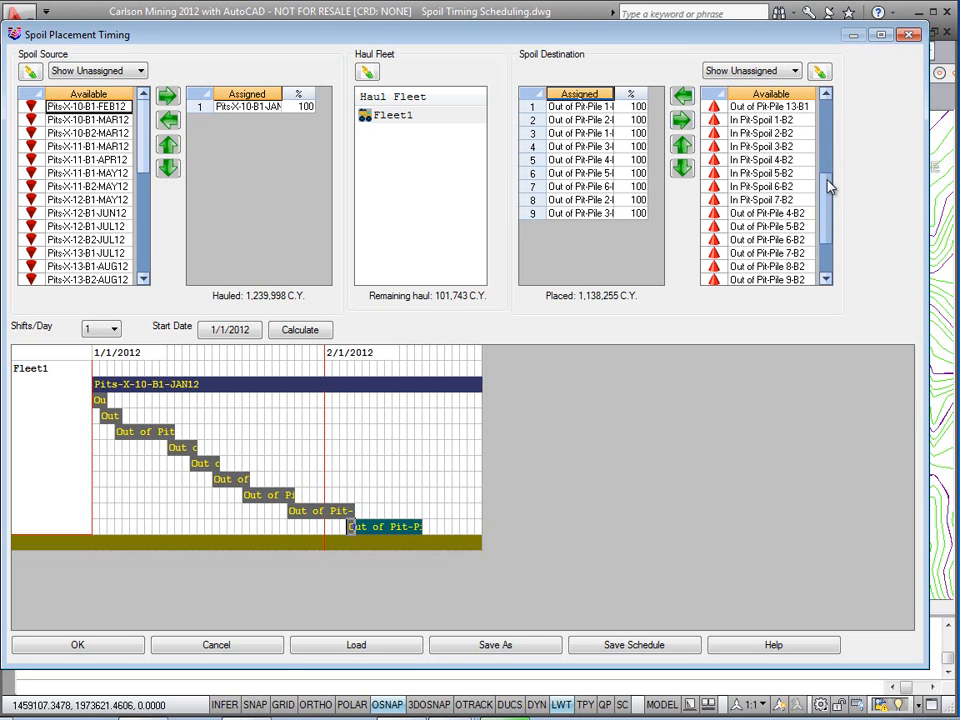
left_click(795, 186)
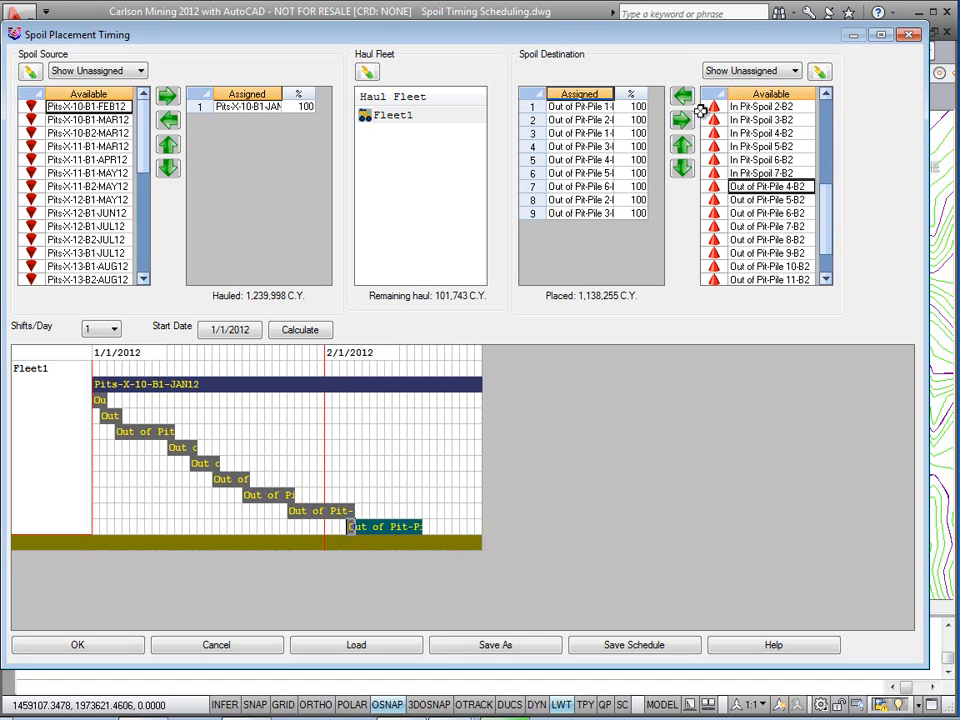
left_click(683, 97)
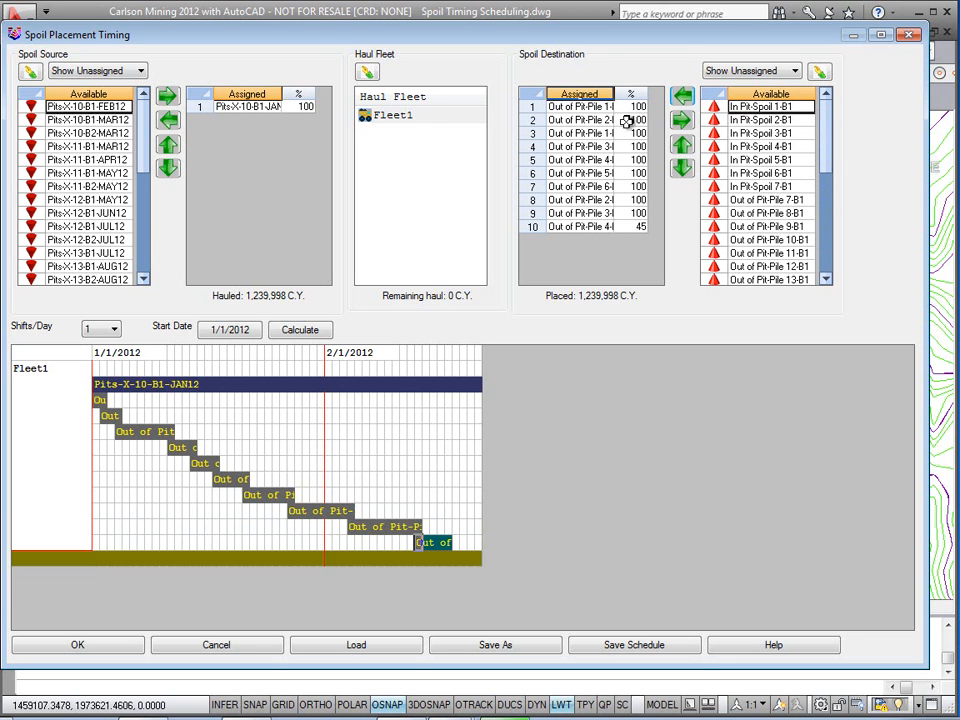
Step: Set the schedule to 2 shifts per day
left_click(618, 227)
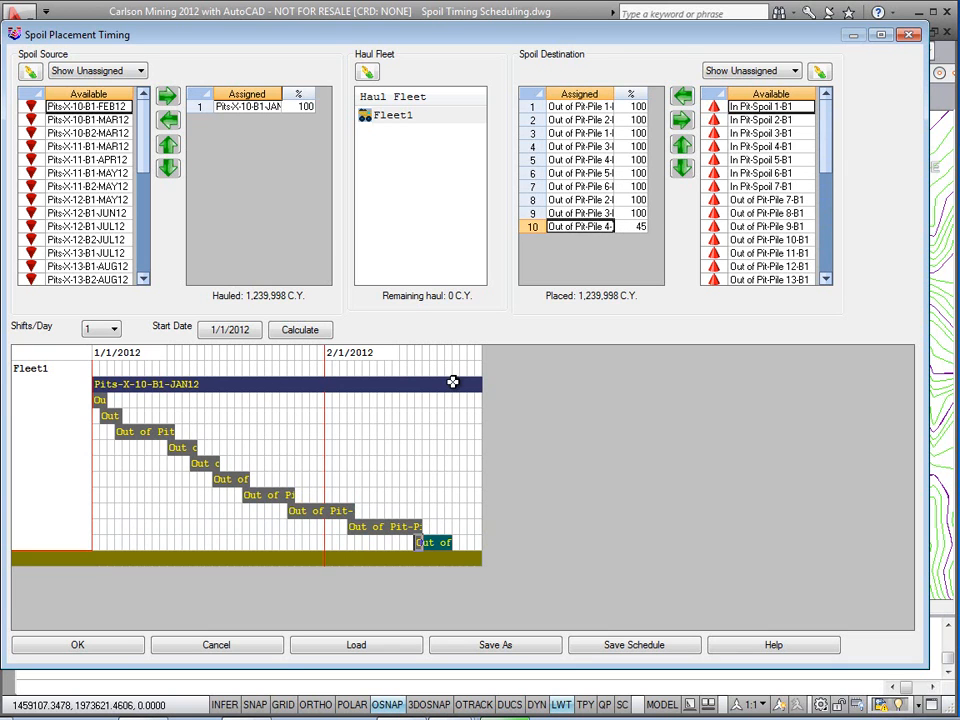
left_click(300, 107)
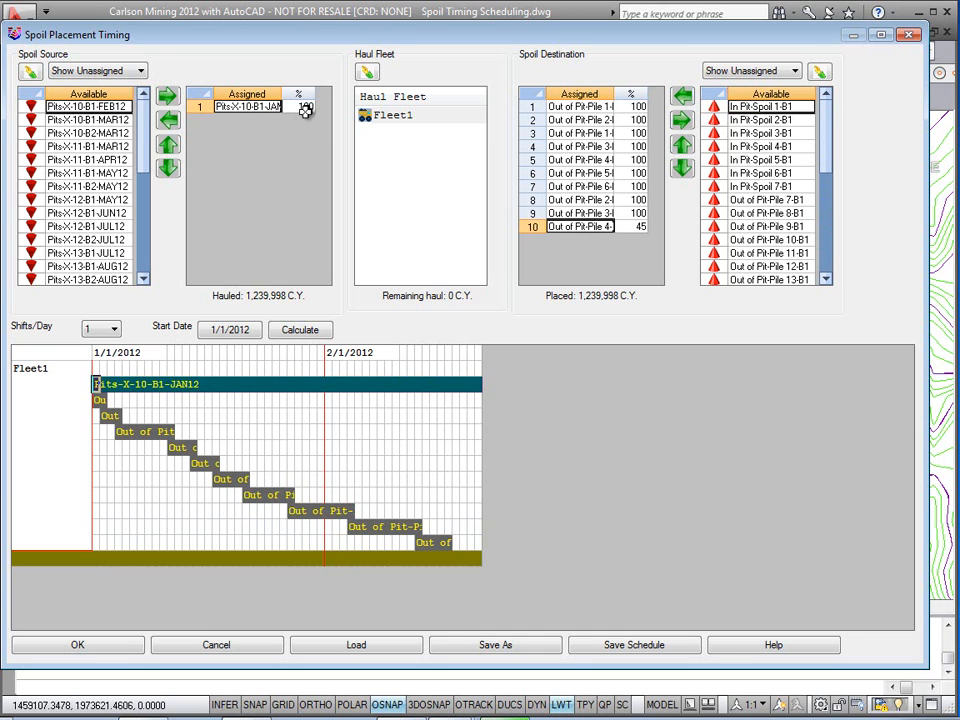
left_click(105, 332)
left_click(92, 364)
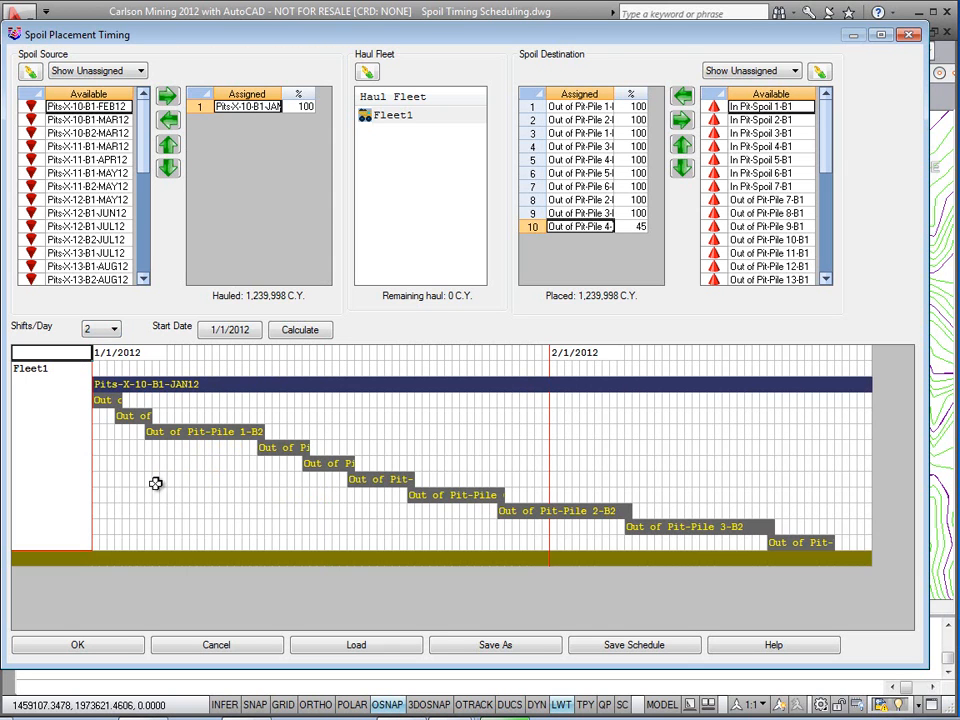
Step: Add Pits-X-10-B1-FEB12 as the second spoil source and In Pit-Spoil 1-B1 as the next destination
left_click(169, 99)
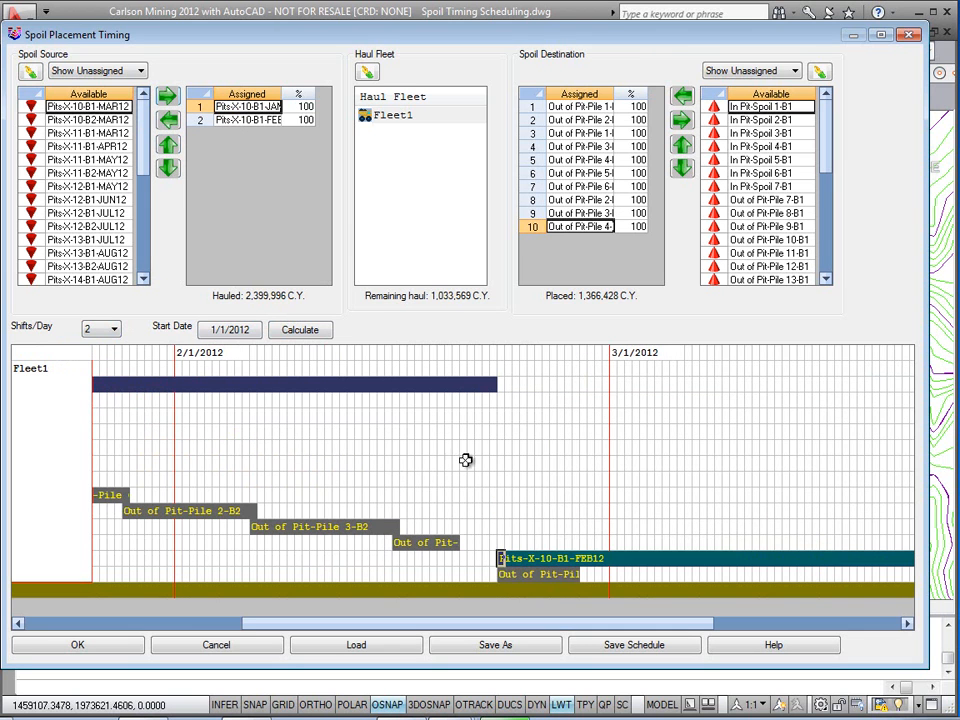
left_click_drag(551, 621, 656, 634)
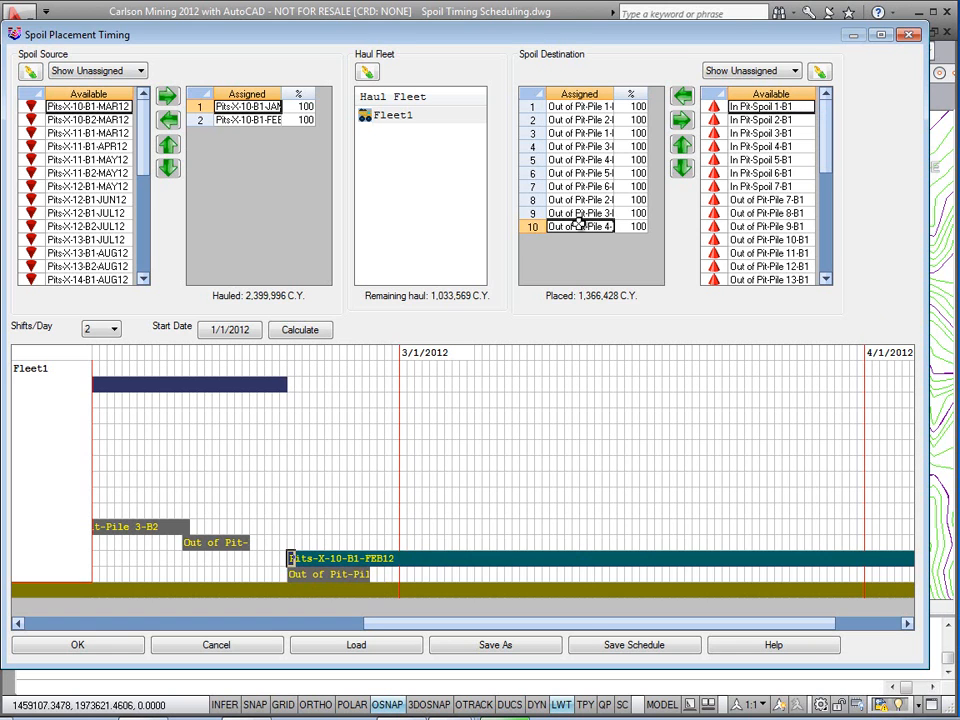
left_click(682, 97)
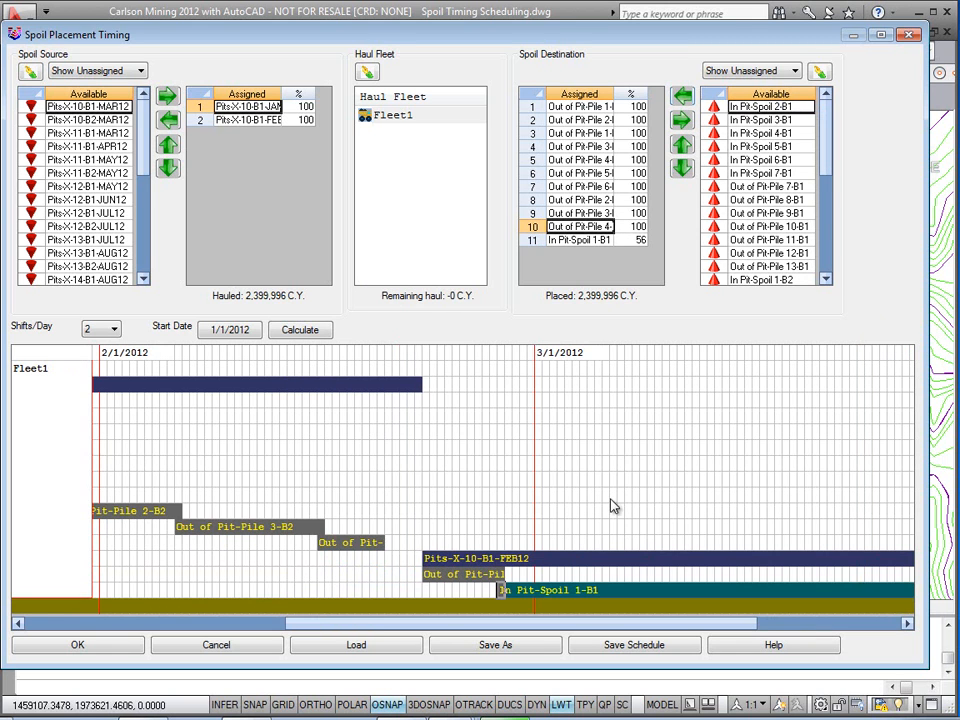
left_click(636, 241)
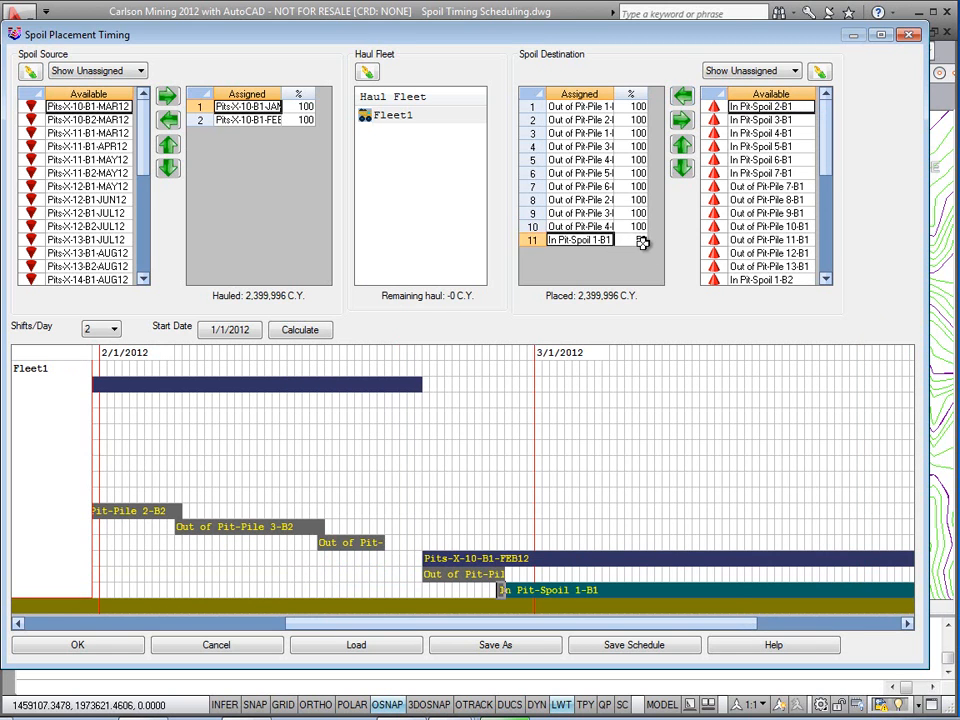
left_click(786, 623)
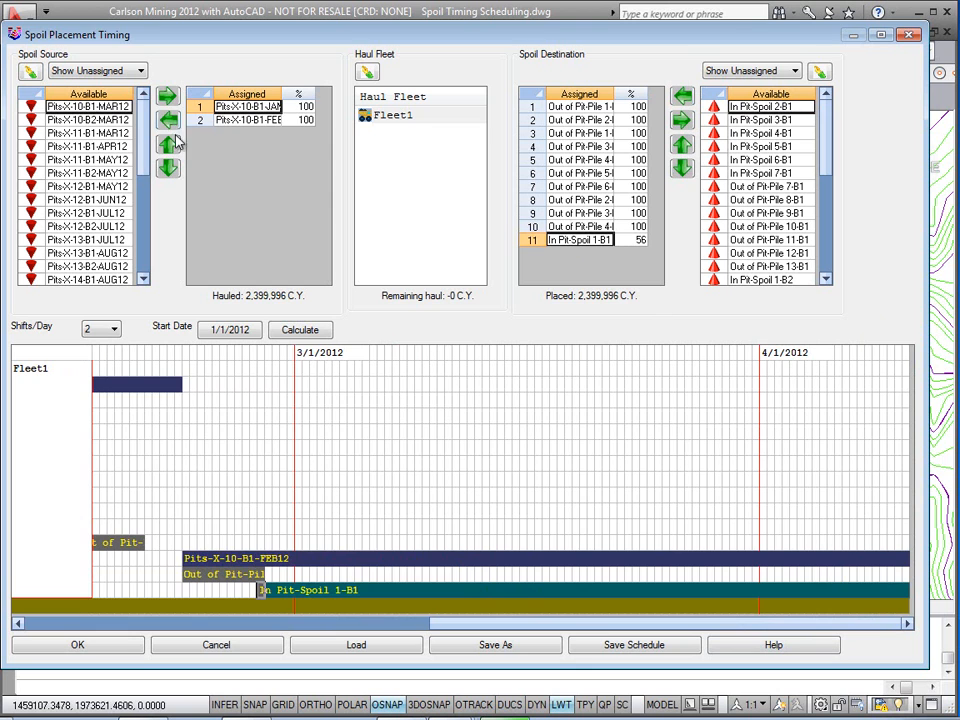
Step: Assign all remaining available spoil sources to Fleet1's haul in order
left_click(170, 104)
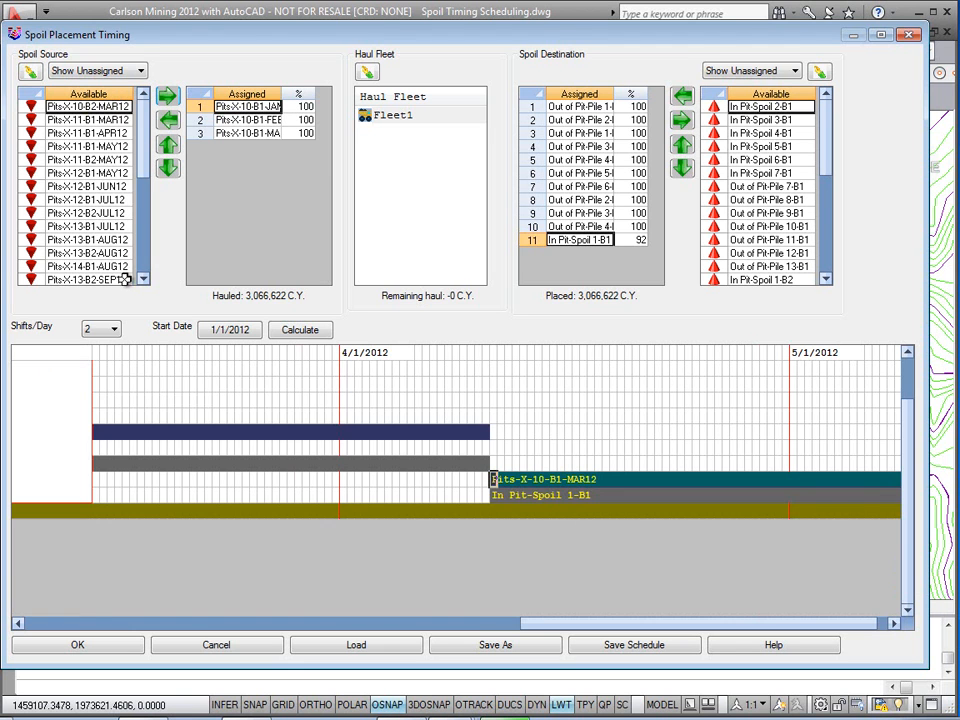
left_click(169, 97)
left_click(170, 98)
left_click(169, 98)
left_click(169, 98)
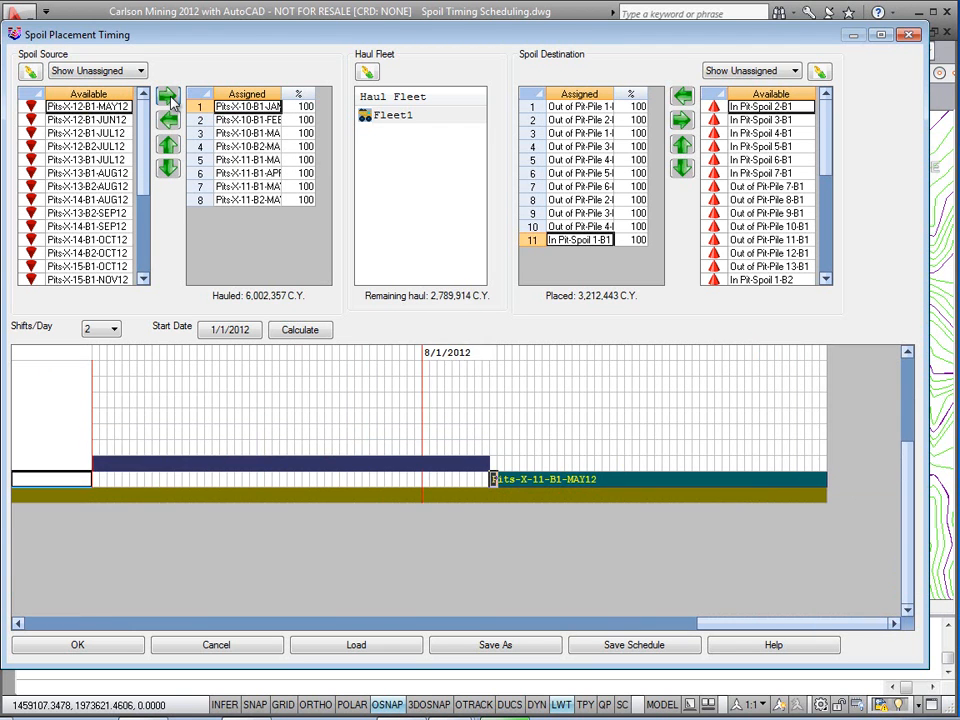
left_click(169, 98)
left_click(169, 98)
left_click(169, 98)
left_click(169, 98)
left_click(169, 98)
left_click(169, 98)
left_click(169, 98)
left_click(169, 98)
left_click(169, 98)
left_click(169, 98)
left_click(169, 98)
left_click(169, 98)
left_click(169, 98)
left_click(169, 98)
left_click(169, 98)
left_click(169, 98)
left_click(169, 98)
left_click(169, 98)
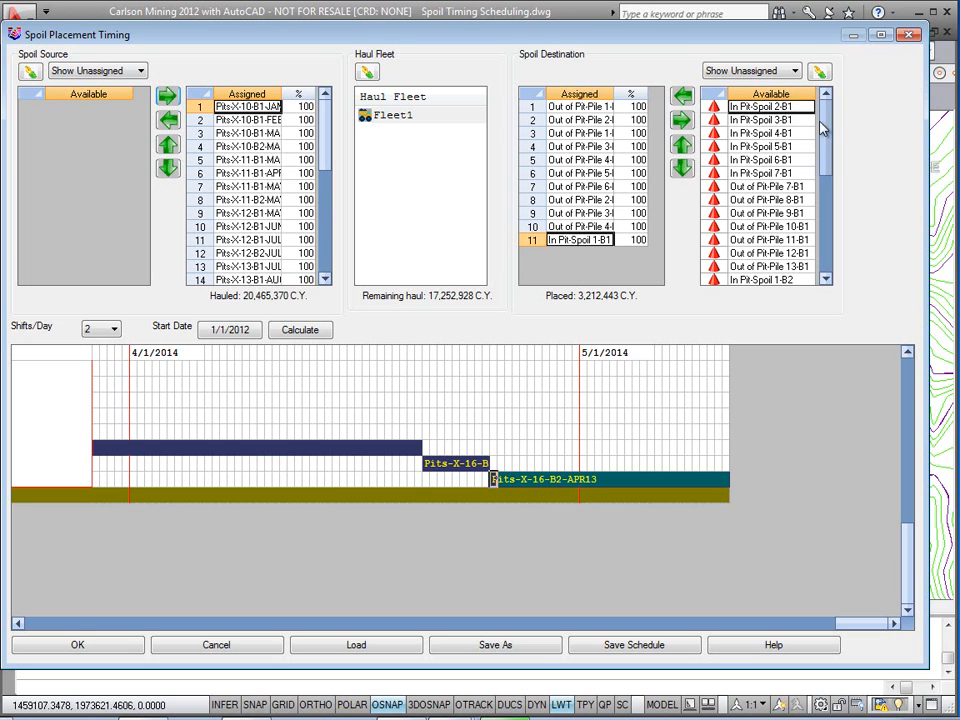
left_click(683, 97)
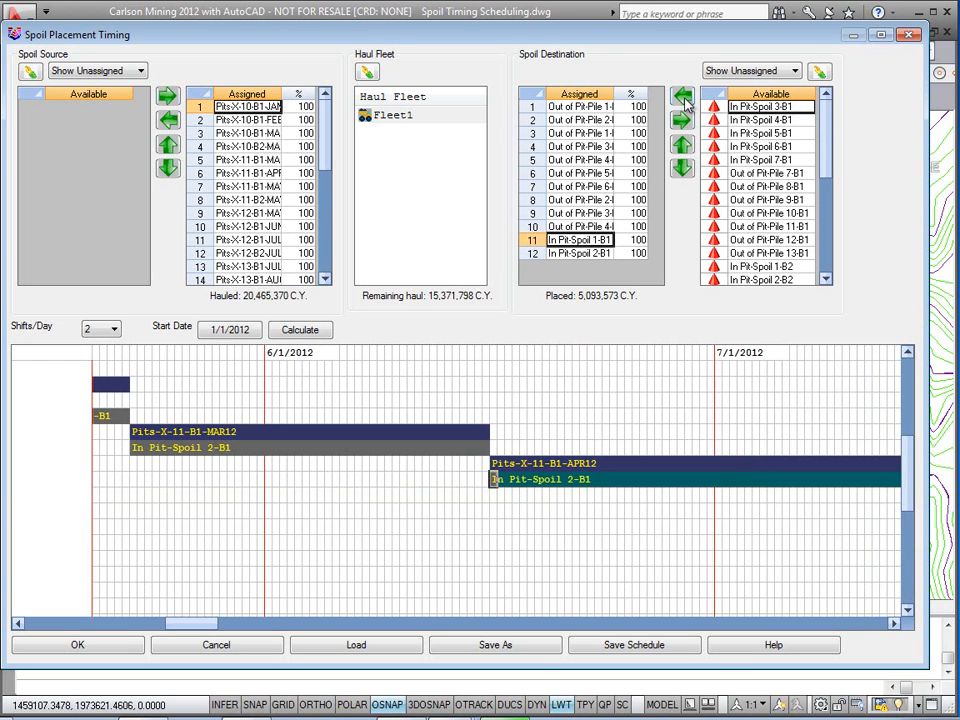
scroll(834, 189, "down", 4)
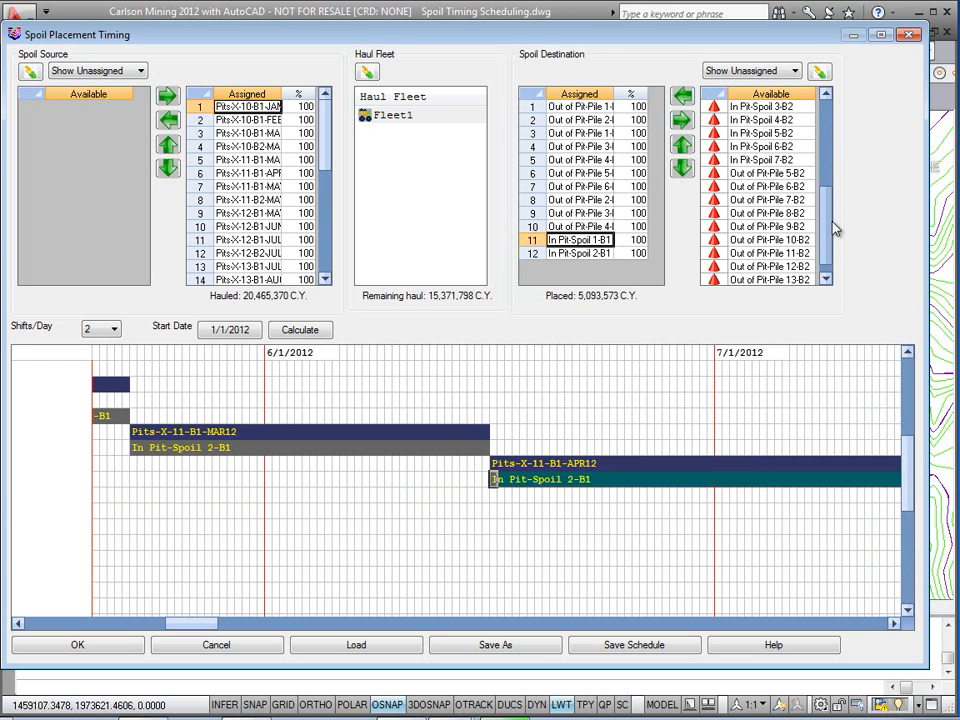
scroll(830, 252, "down", 1)
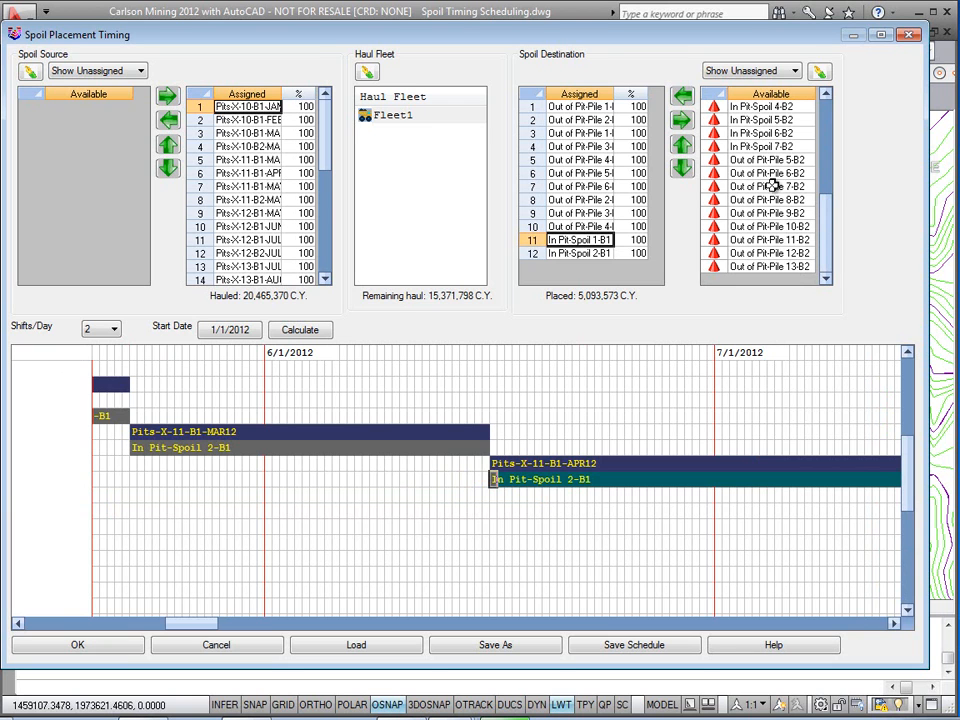
left_click_drag(831, 210, 825, 154)
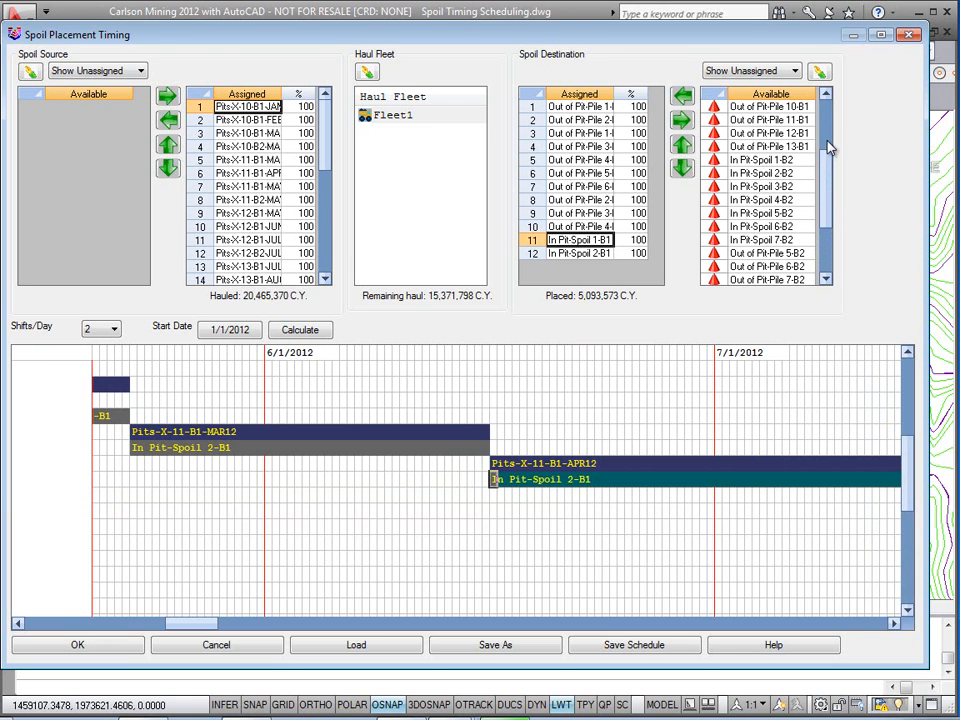
left_click(576, 254)
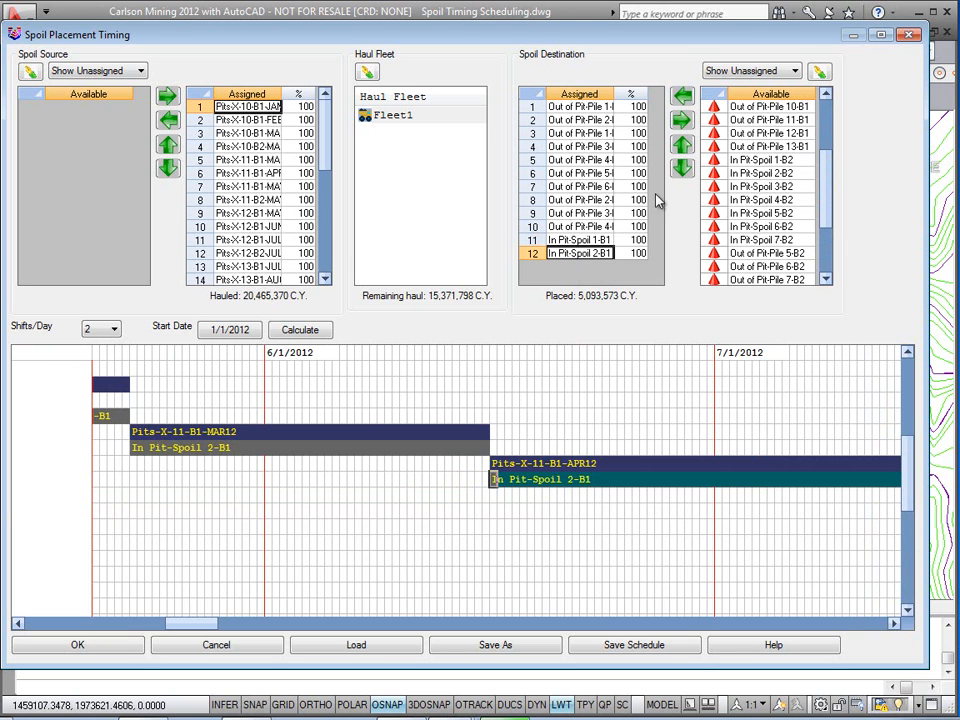
left_click(684, 121)
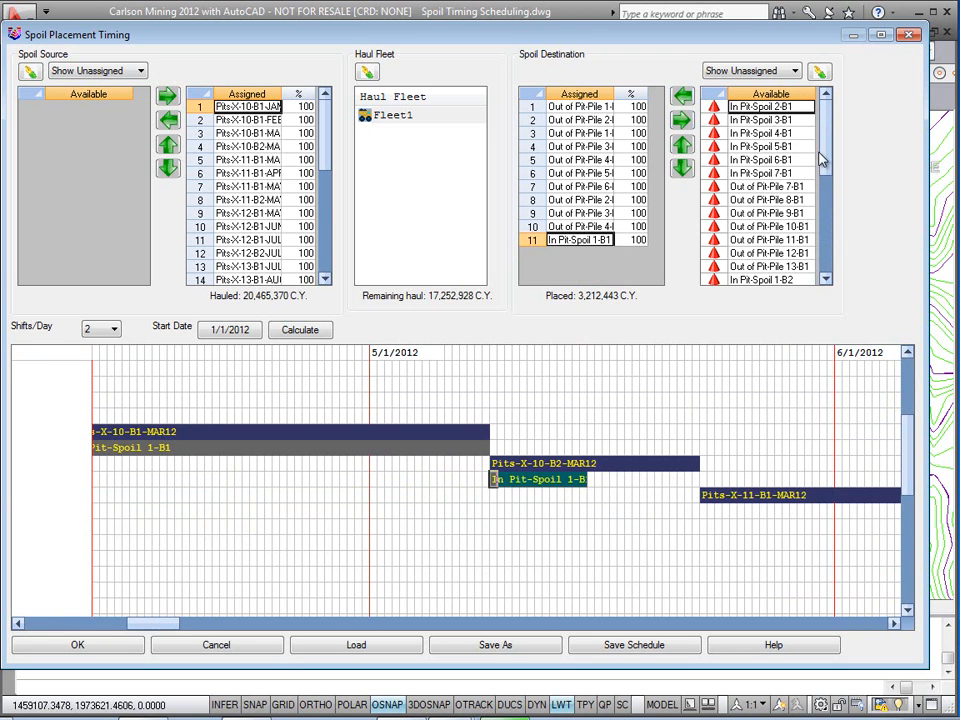
Step: Assign In Pit-Spoil 1-B2 and In Pit-Spoil 2-B1 as the next spoil destinations
scroll(822, 190, "down", 2)
left_click(799, 199)
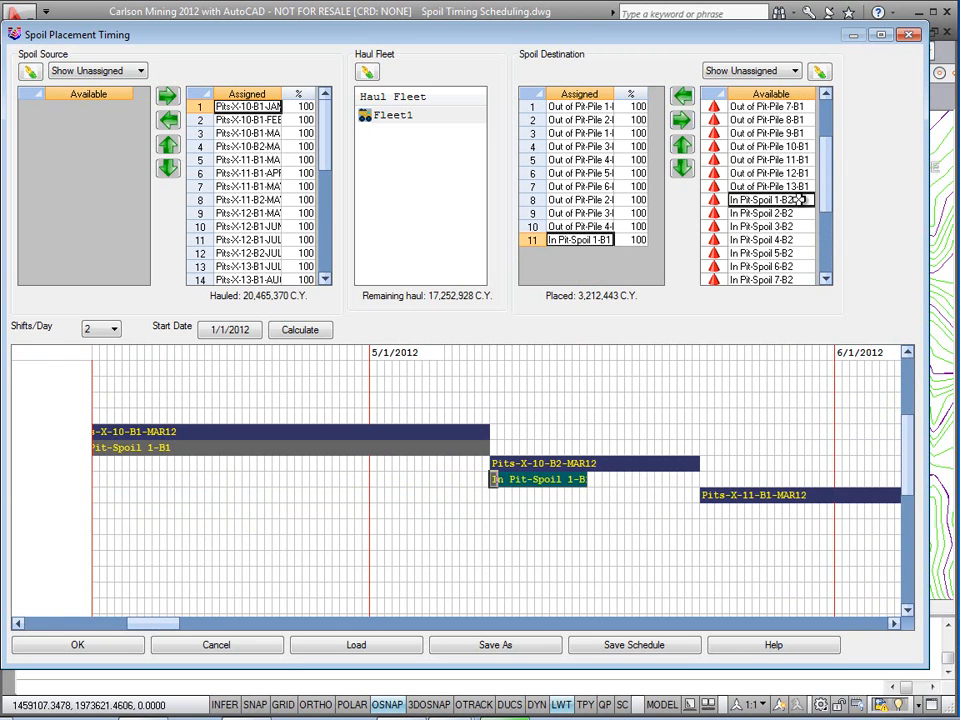
left_click(684, 121)
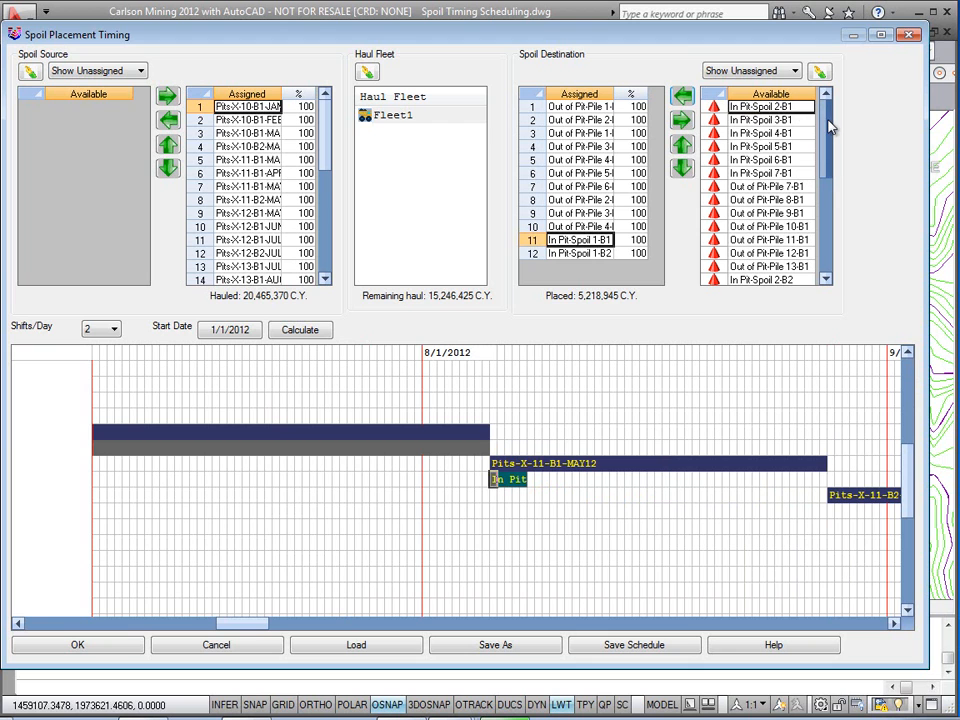
left_click(684, 104)
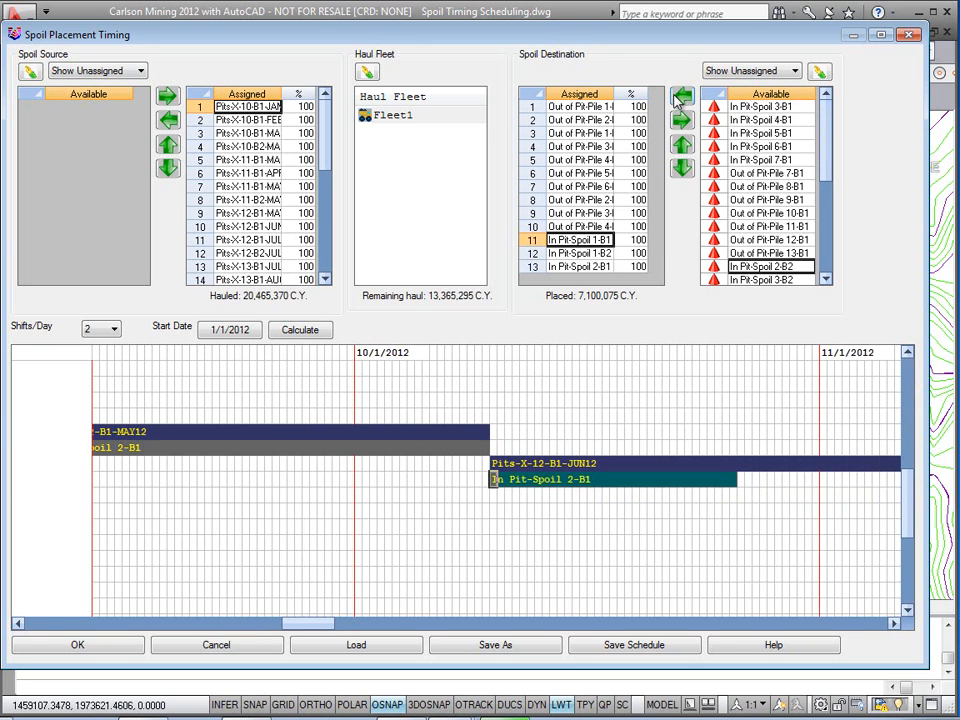
Step: Assign In Pit-Spoil 2-B2, 3-B1, 3-B2, 4-B1 and 4-B2 in turn as the next spoil destinations
left_click(682, 96)
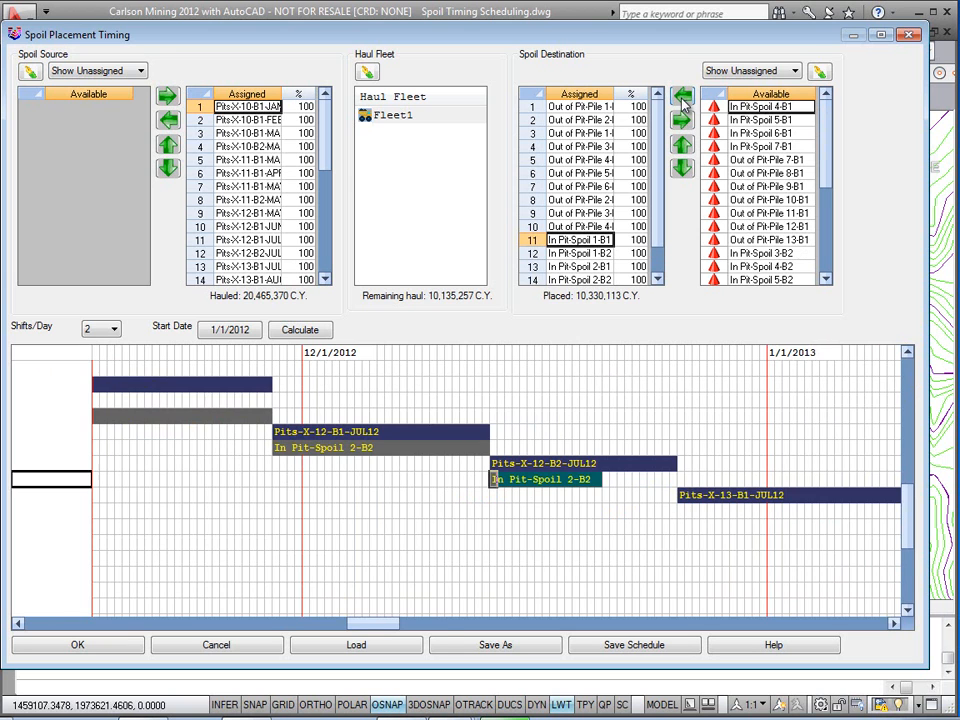
left_click(682, 104)
left_click(793, 253)
left_click(682, 96)
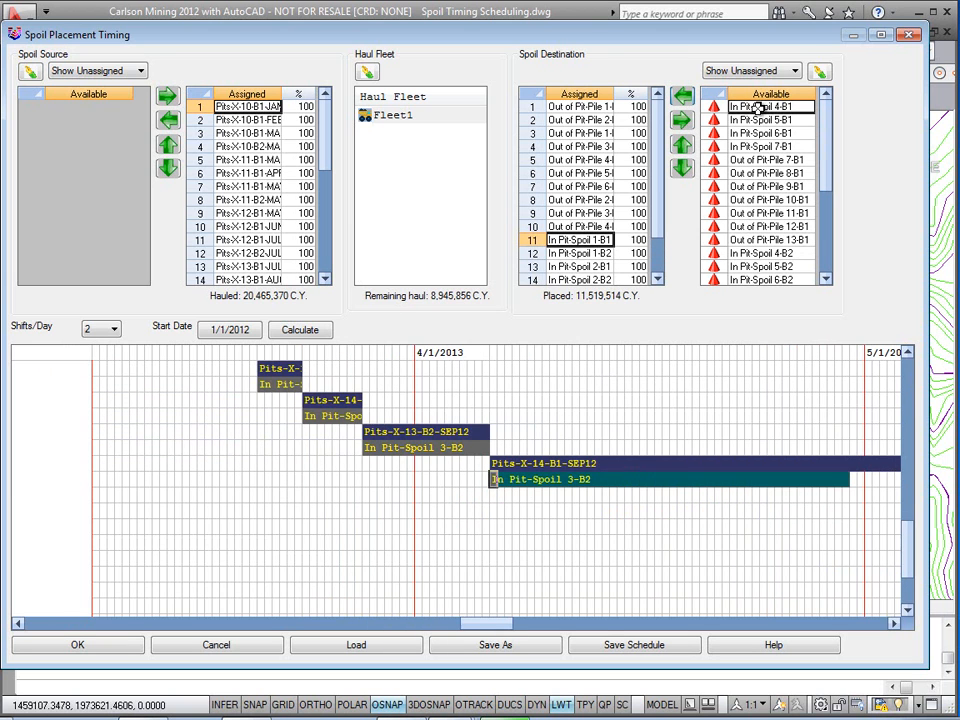
left_click(684, 96)
left_click(790, 240)
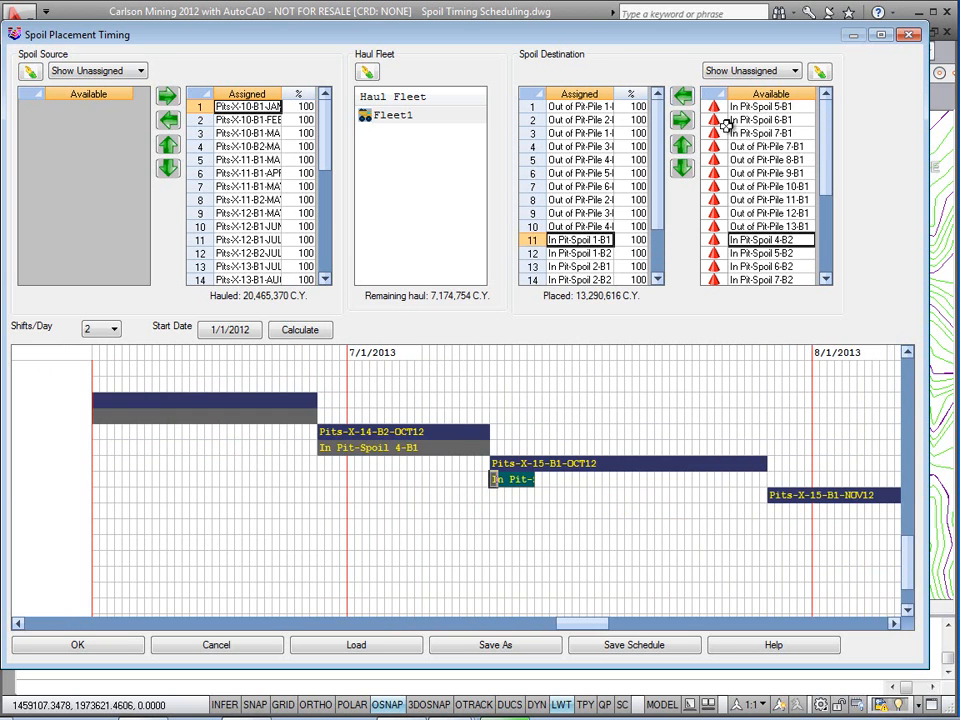
left_click(682, 96)
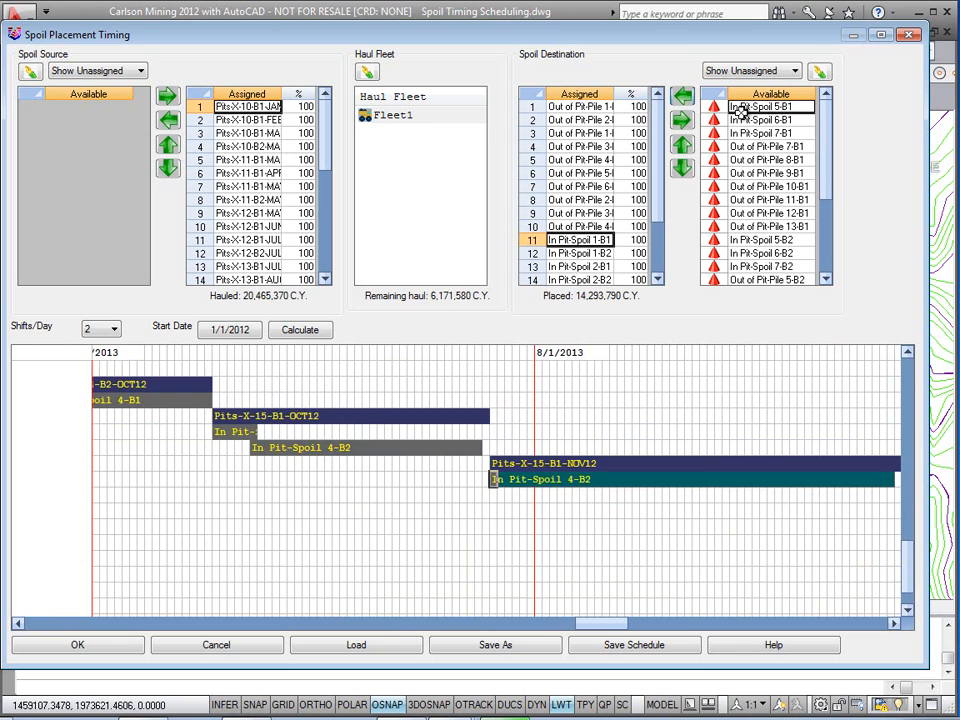
Step: Assign In Pit-Spoil 5-B1, 5-B2, 6-B1, 6-B2, 7-B1 and 7-B2 in turn as the next spoil destinations
left_click(684, 98)
left_click(785, 227)
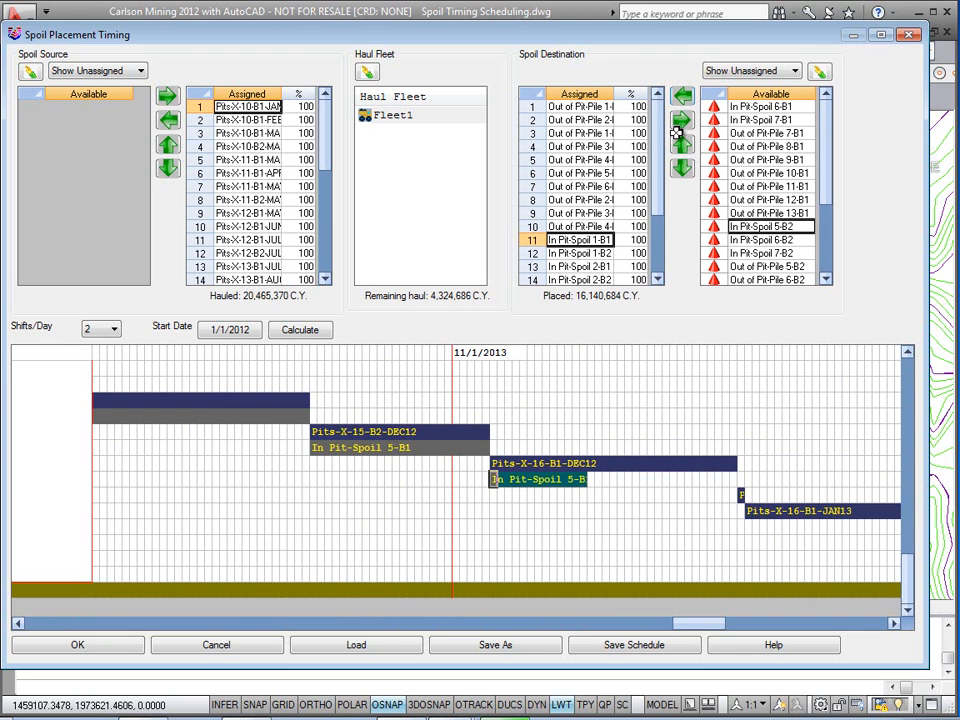
left_click(682, 96)
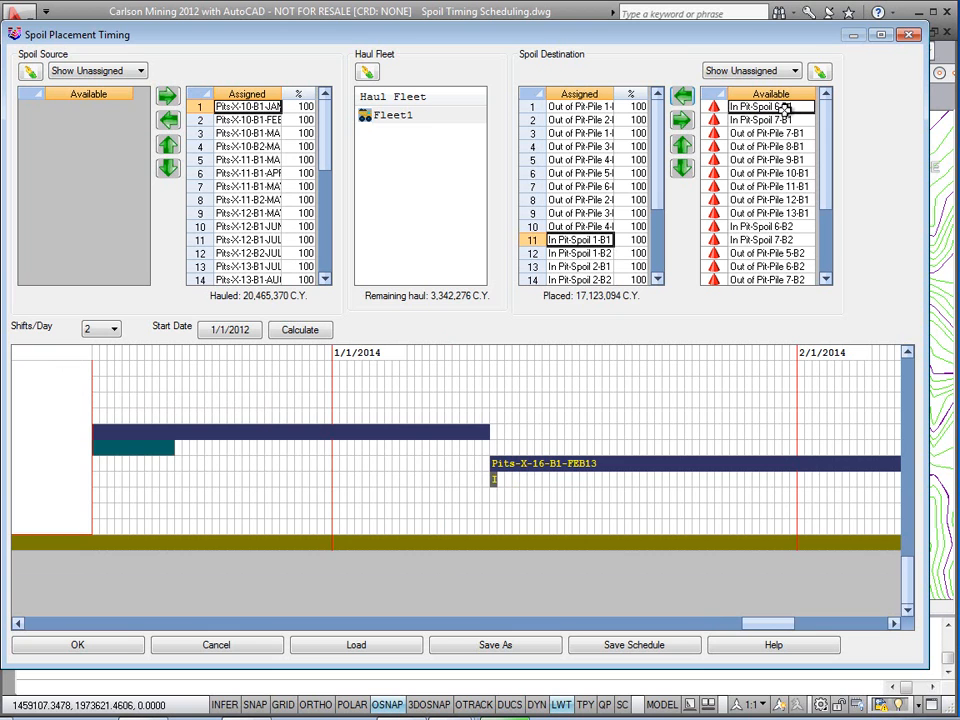
left_click(684, 96)
left_click(762, 213)
left_click(683, 96)
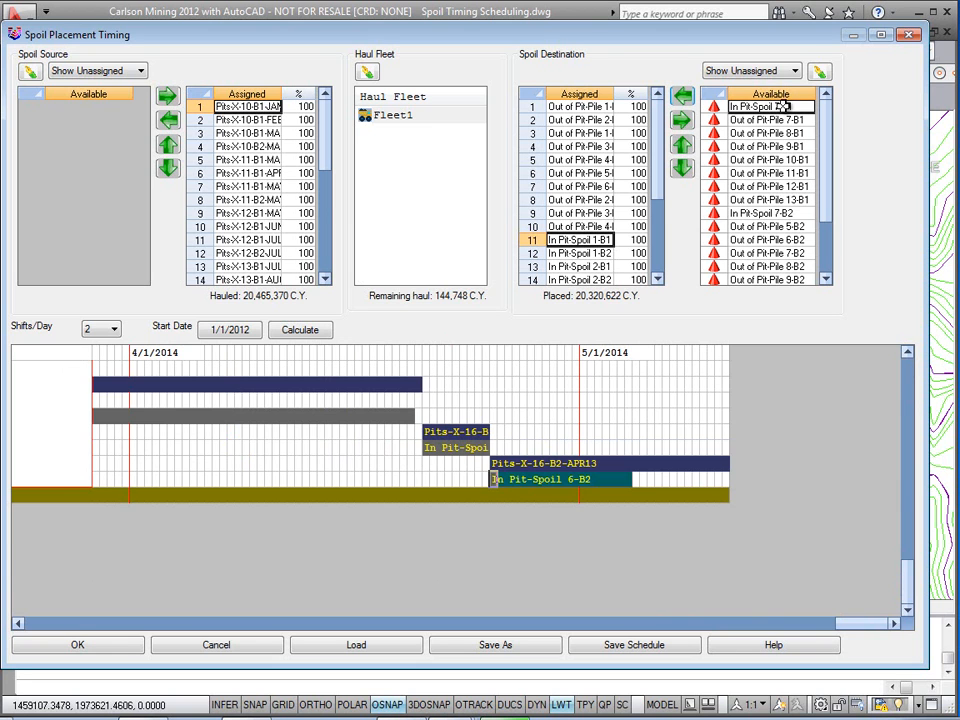
left_click(684, 96)
left_click(786, 201)
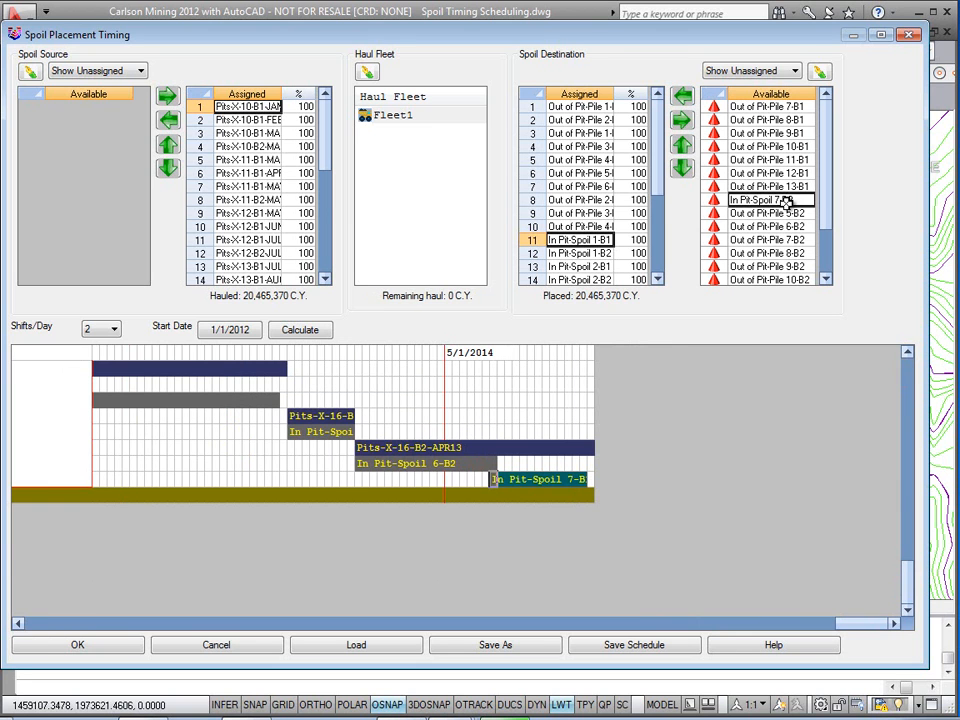
left_click(684, 98)
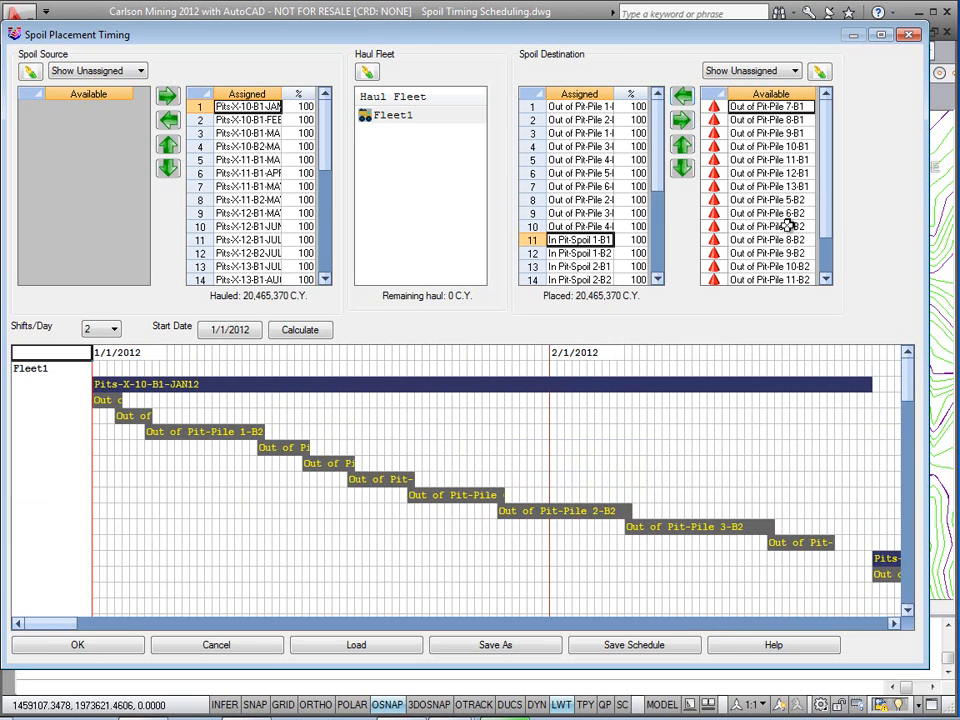
Step: Set the placement percentage of In Pit-Spoil 7-B1 to 4
scroll(662, 214, "down", 4)
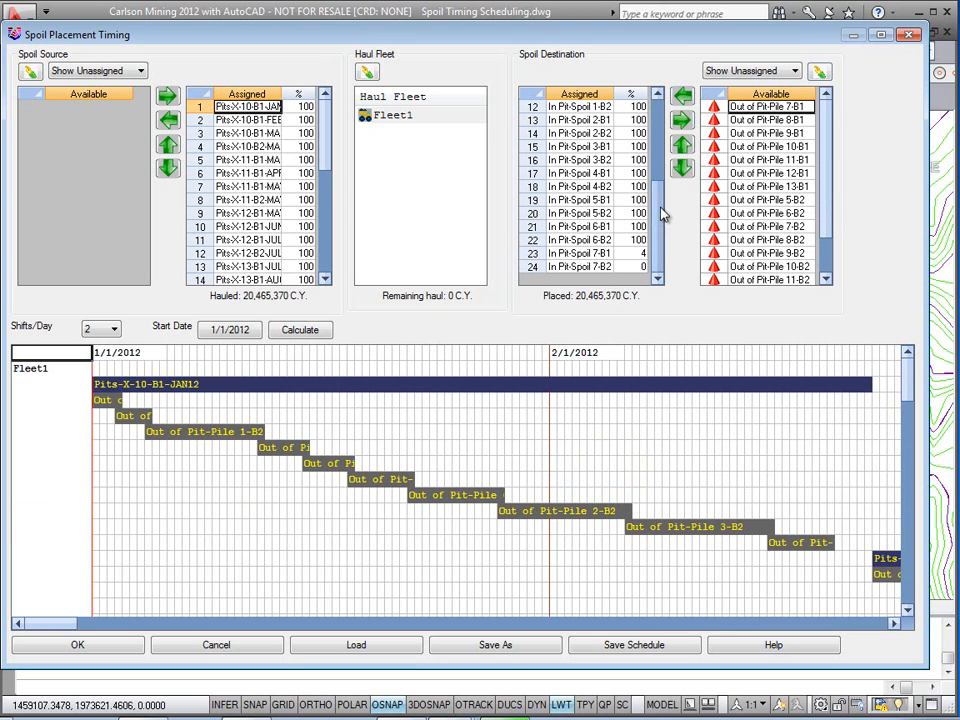
left_click(634, 253)
key("BackSpace")
type("4")
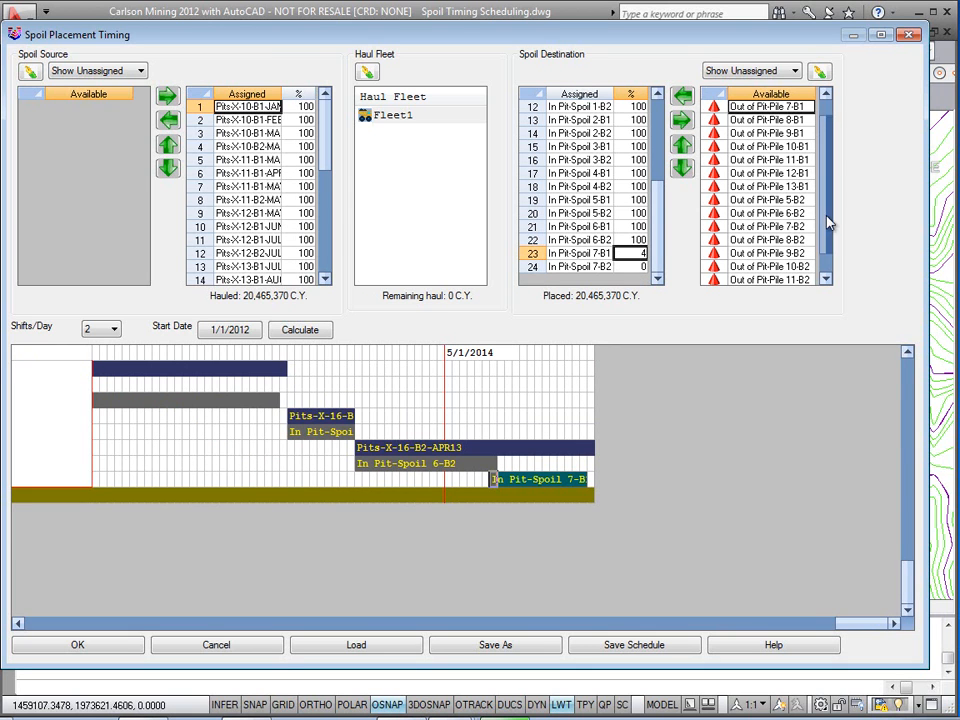
Step: Save the spoil assignment file as Test1
scroll(827, 192, "down", 1)
scroll(825, 160, "up", 1)
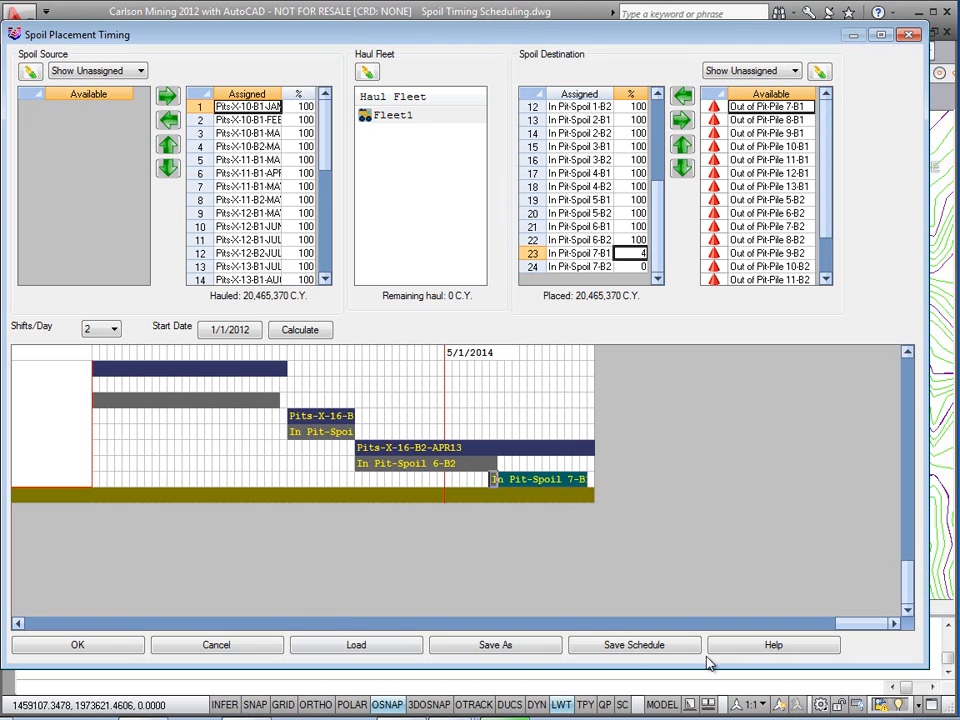
left_click(558, 648)
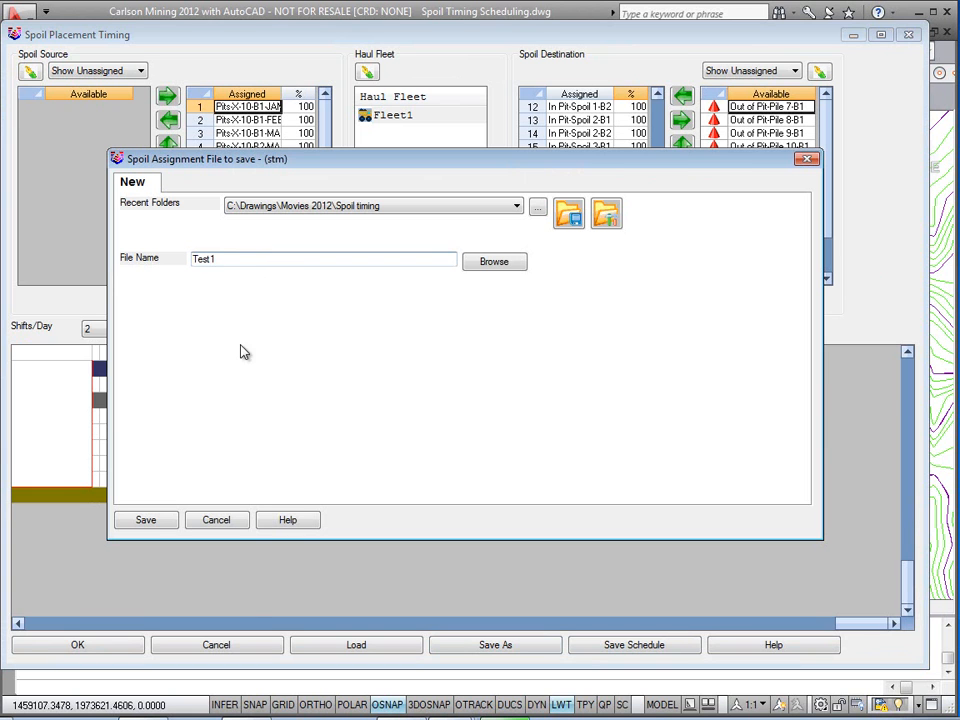
left_click(166, 522)
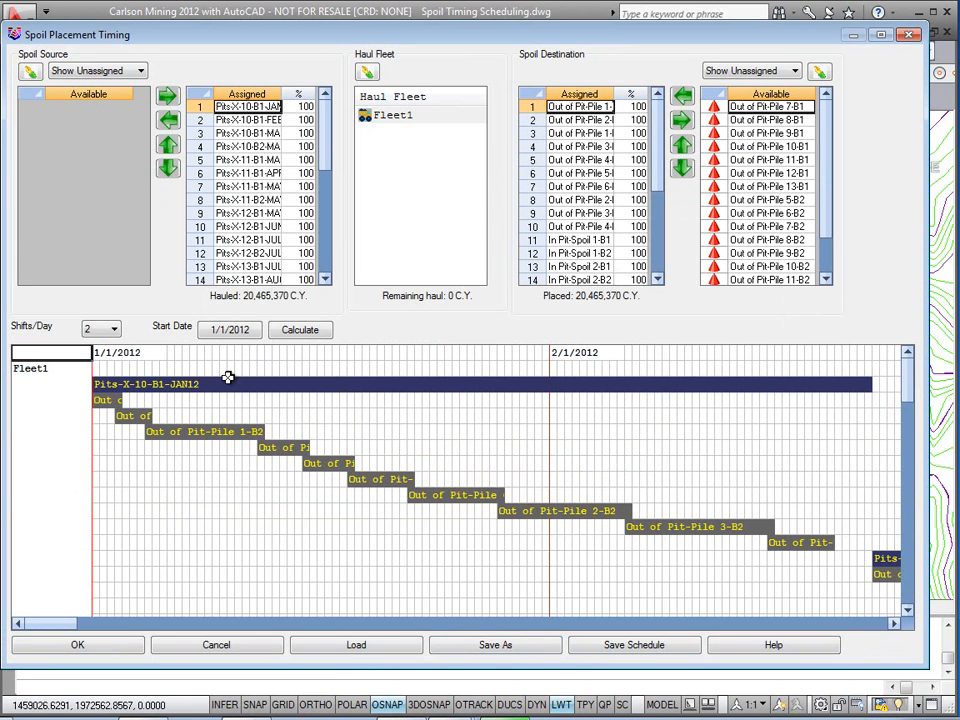
Step: Calculate the schedule and accept the spoil timing report using the Spoil Source File report type
left_click(295, 334)
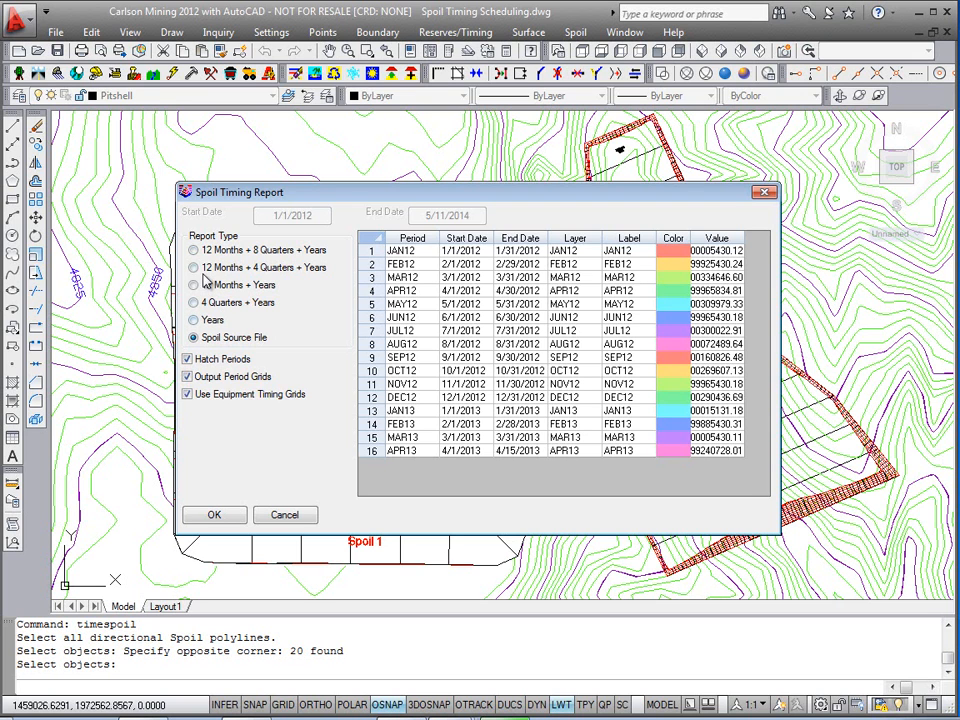
left_click(197, 286)
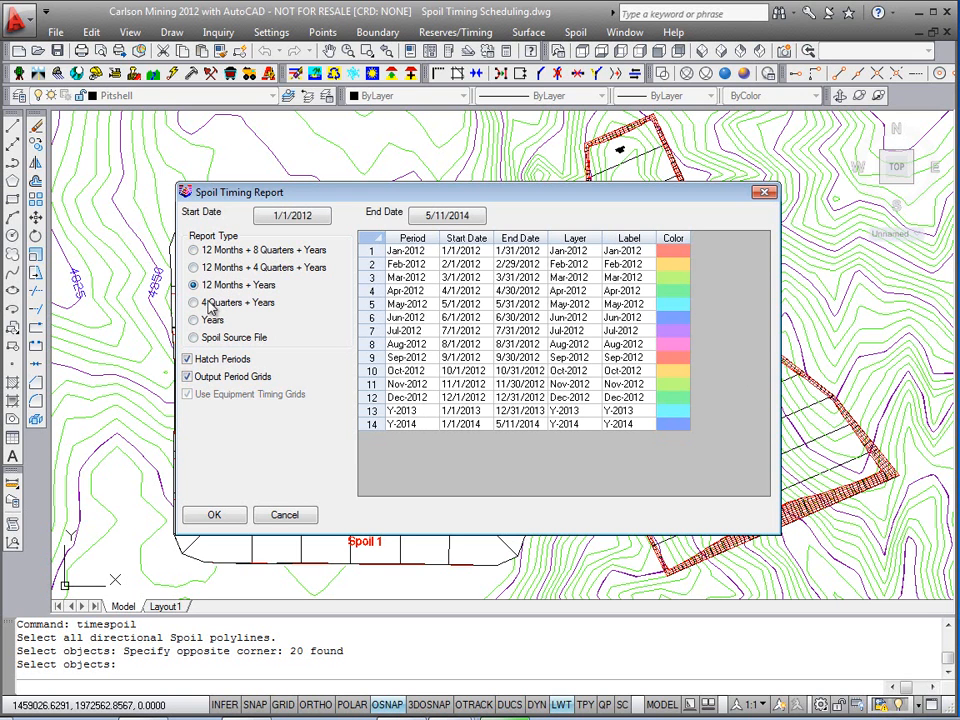
left_click(207, 340)
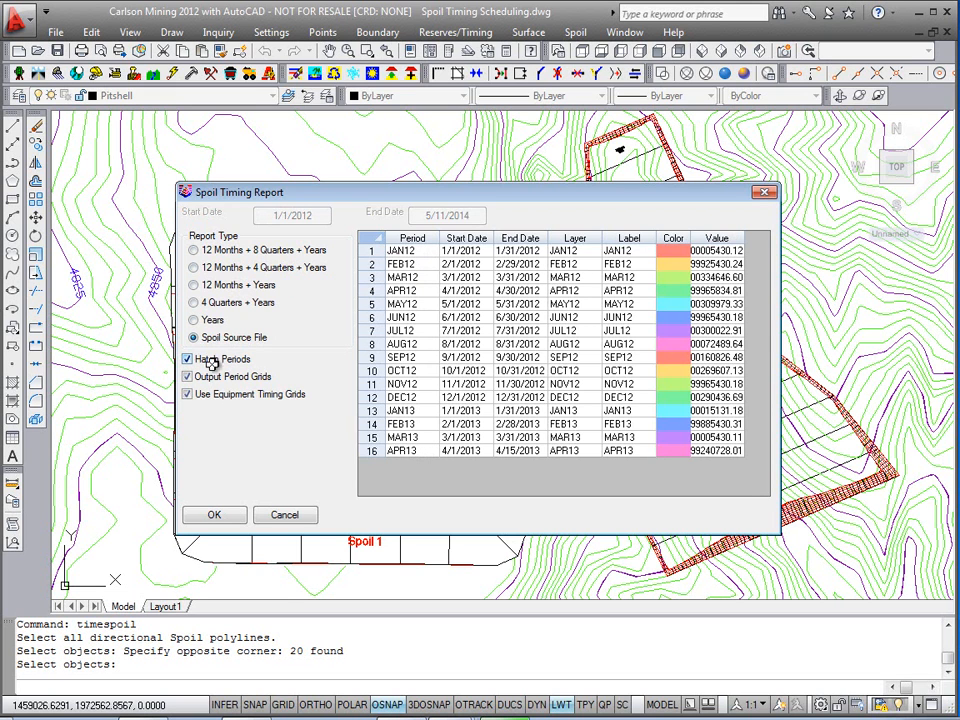
double_click(670, 303)
left_click(387, 431)
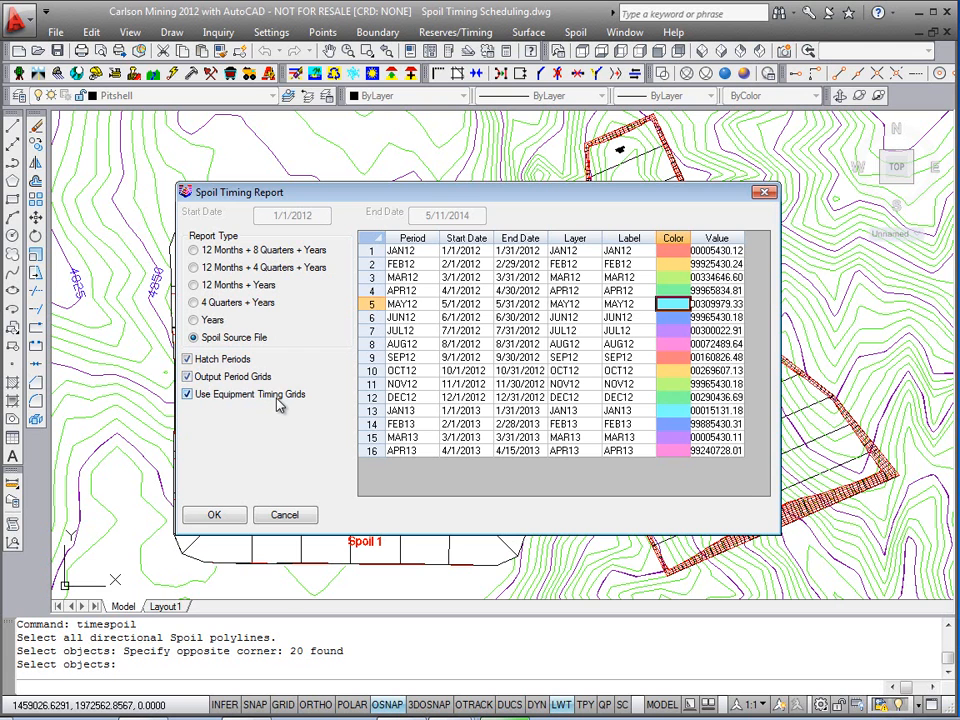
left_click(233, 517)
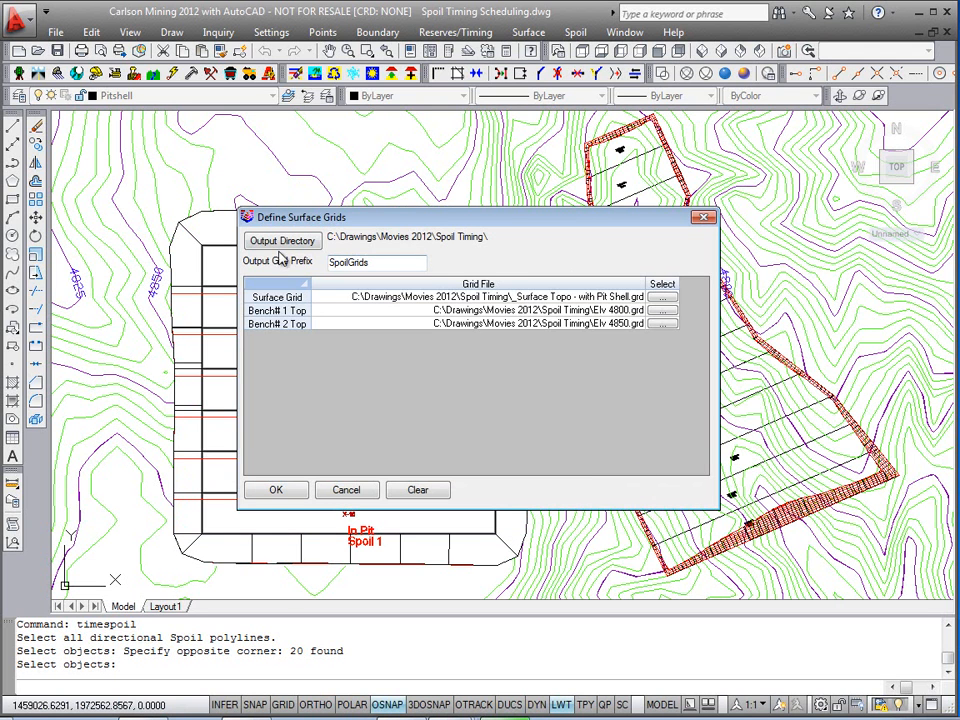
Step: Accept the surface grid definitions with the SpoilGrids output prefix
mouse_move(316, 222)
left_mouse_down()
mouse_move(305, 225)
mouse_move(330, 226)
left_mouse_up()
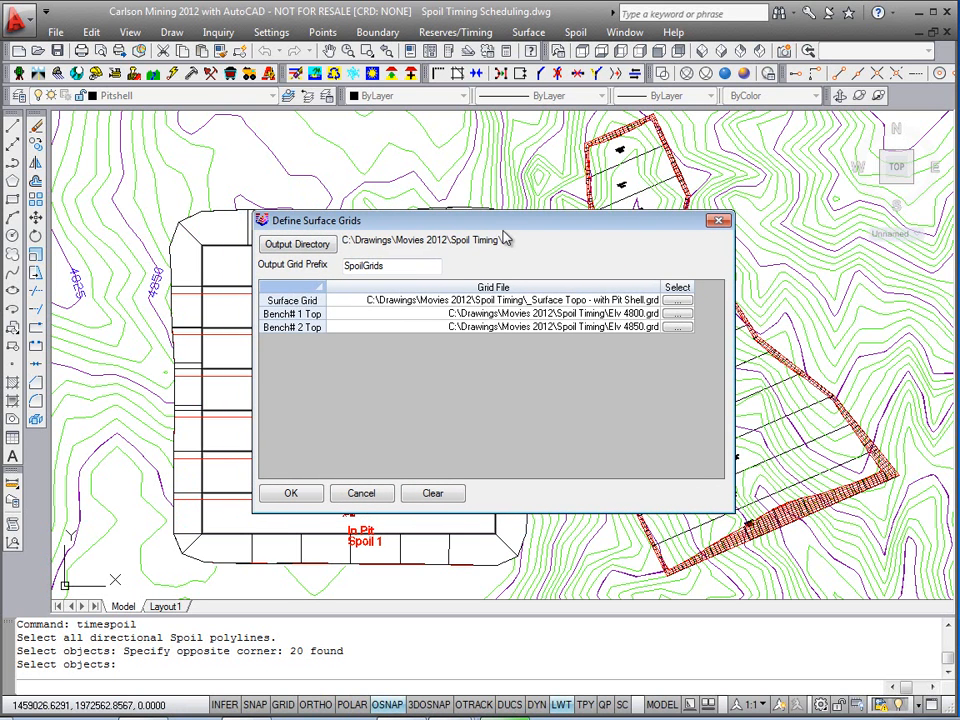
left_click_drag(509, 223, 685, 120)
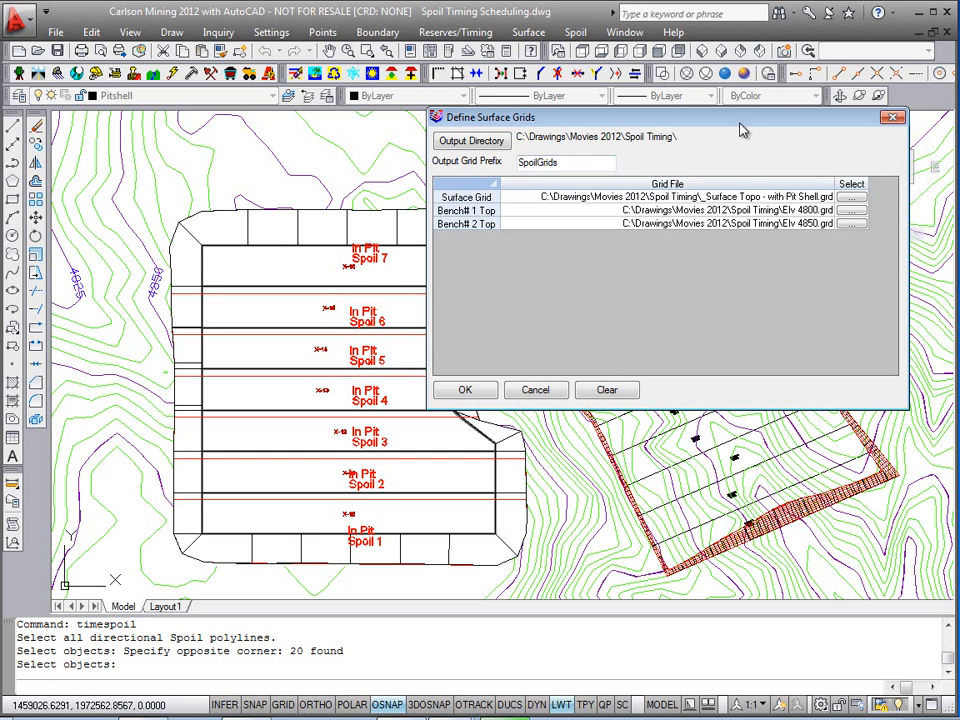
left_click_drag(741, 131, 726, 134)
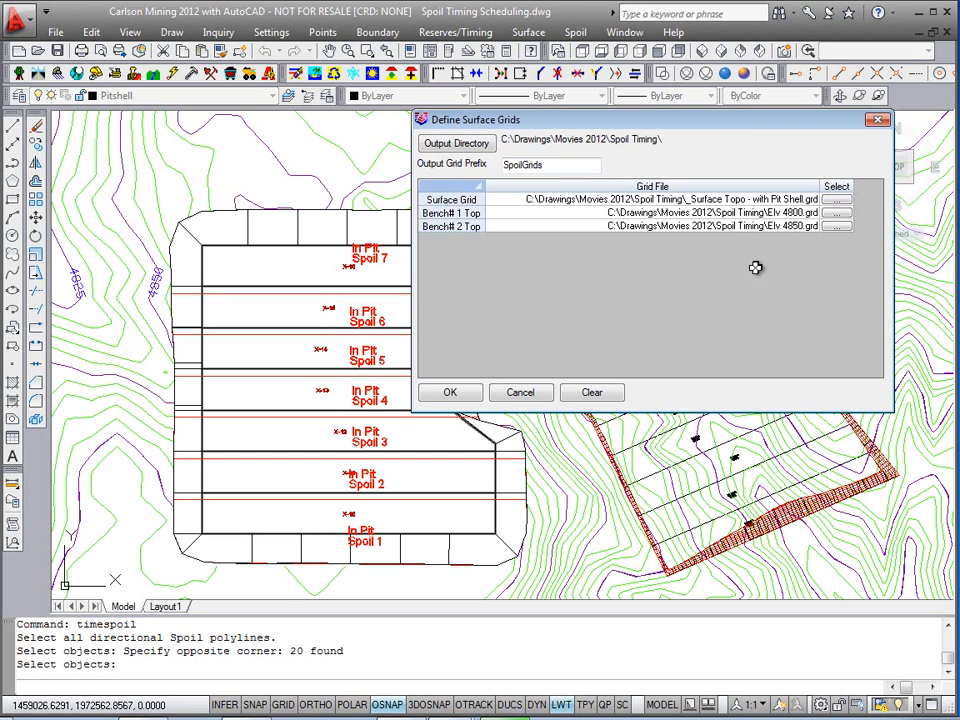
left_click(448, 394)
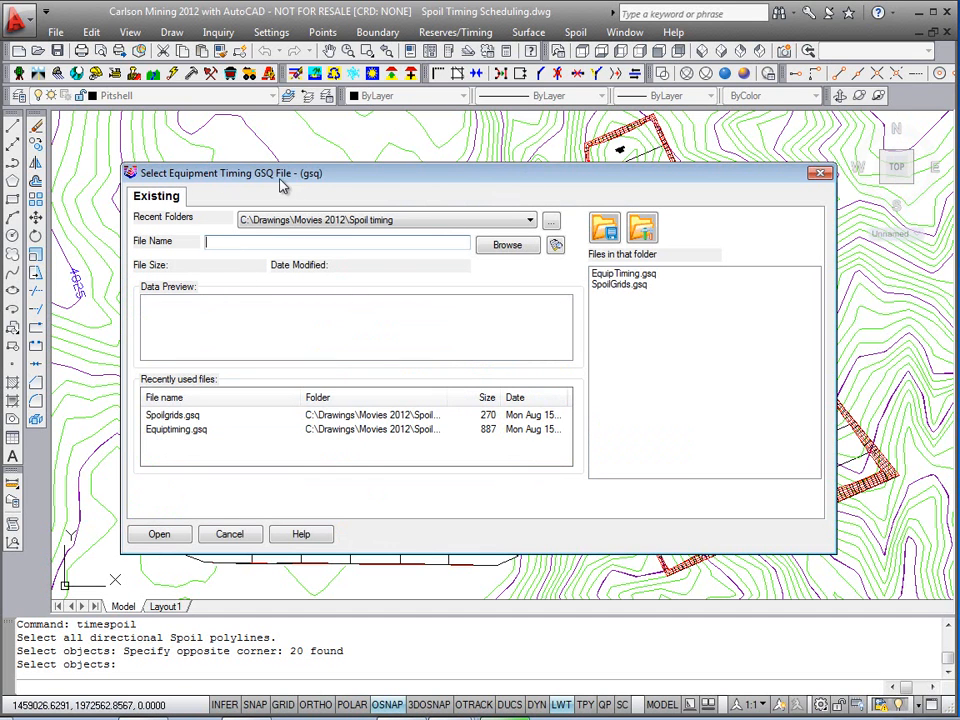
Step: Open EquipTiming.gsq as the equipment timing file and accept its output grids
double_click(634, 275)
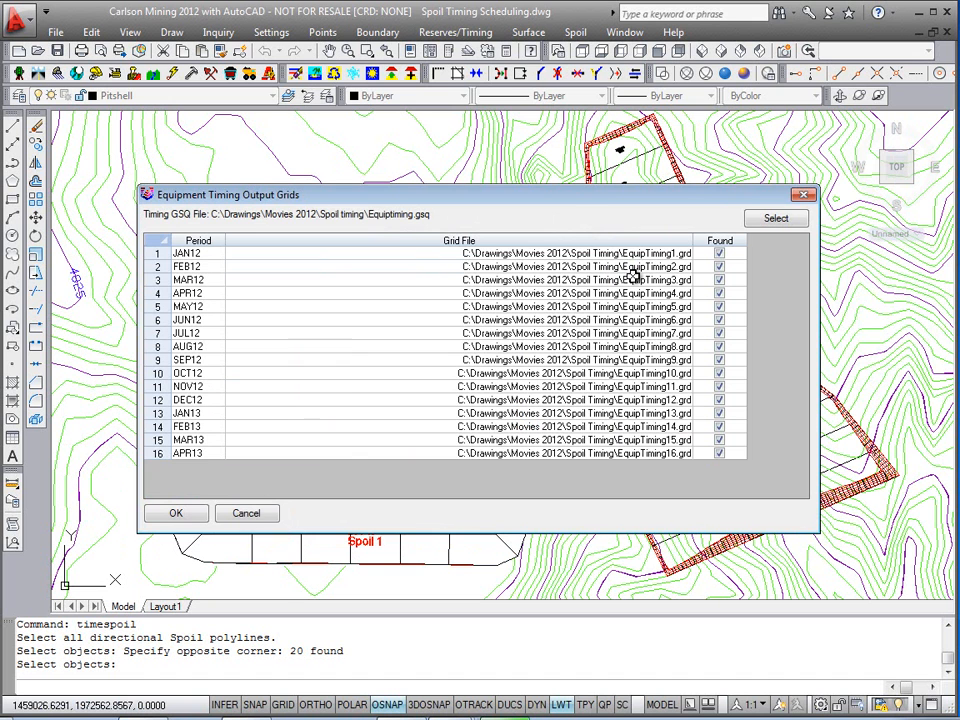
left_click_drag(605, 196, 614, 193)
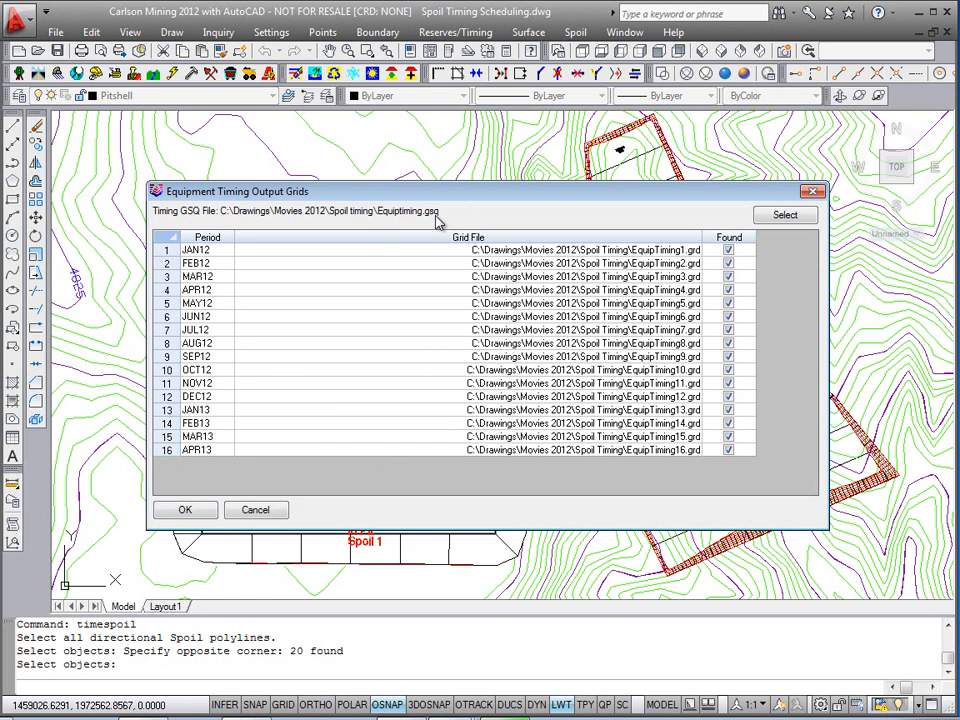
left_click(186, 510)
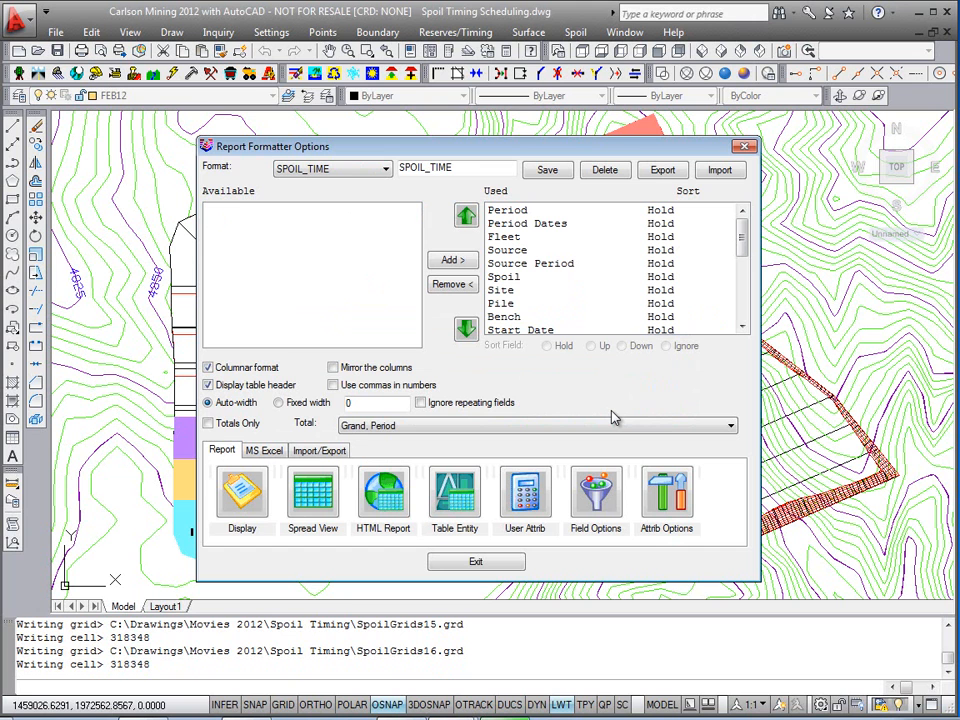
Step: Display the SPOIL_TIME report and scroll through its periods
left_click_drag(348, 157, 317, 141)
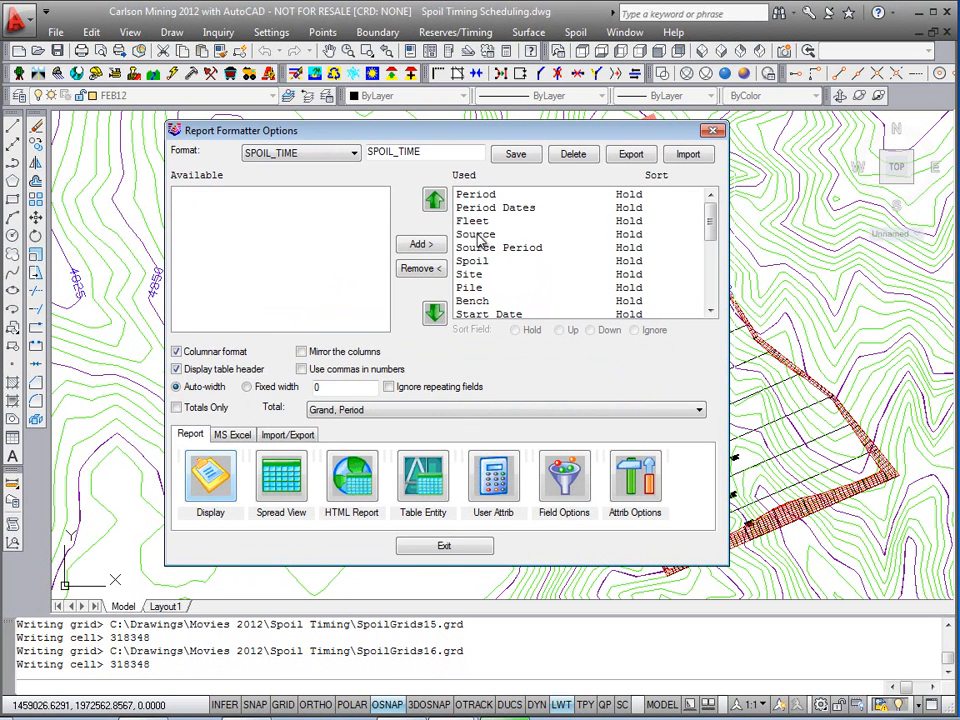
left_click(209, 488)
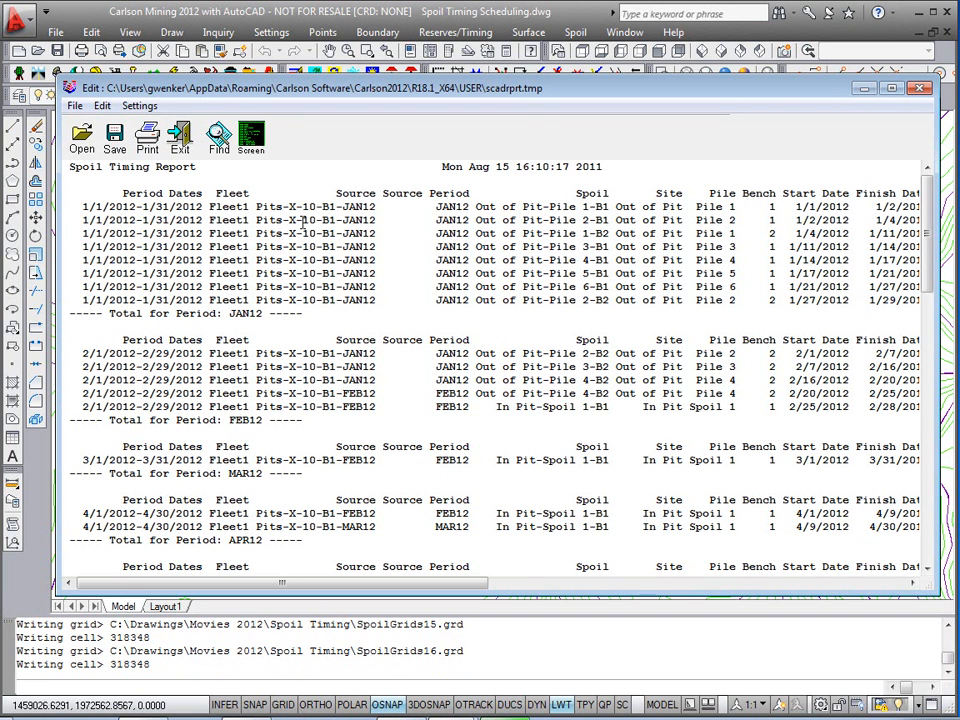
left_click_drag(325, 583, 475, 583)
left_click_drag(380, 583, 215, 583)
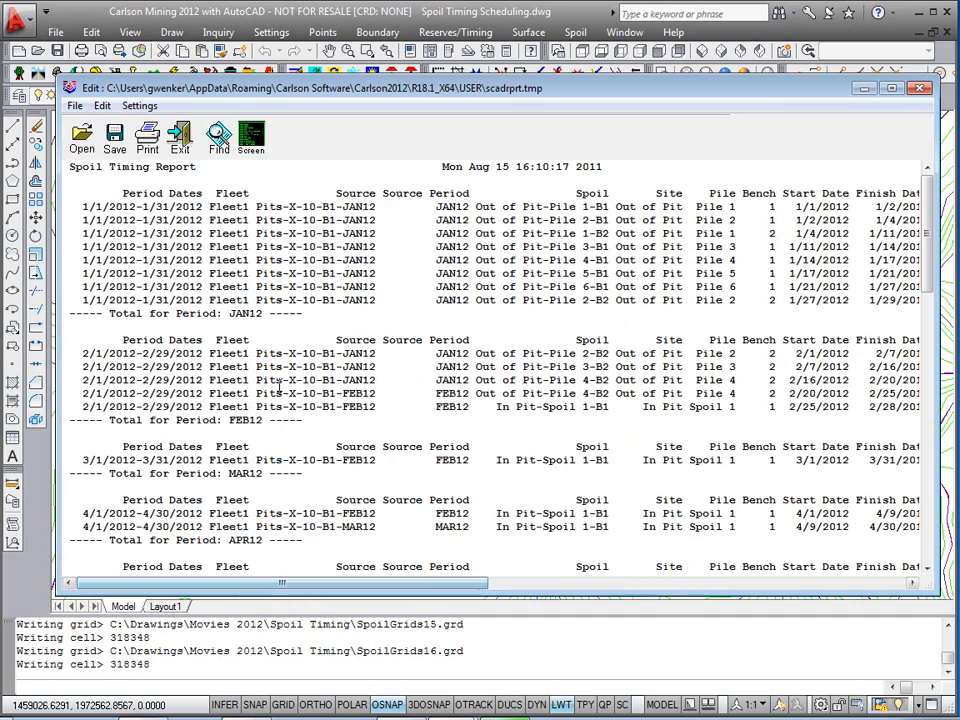
scroll(280, 385, "down", 1)
scroll(280, 385, "down", 20)
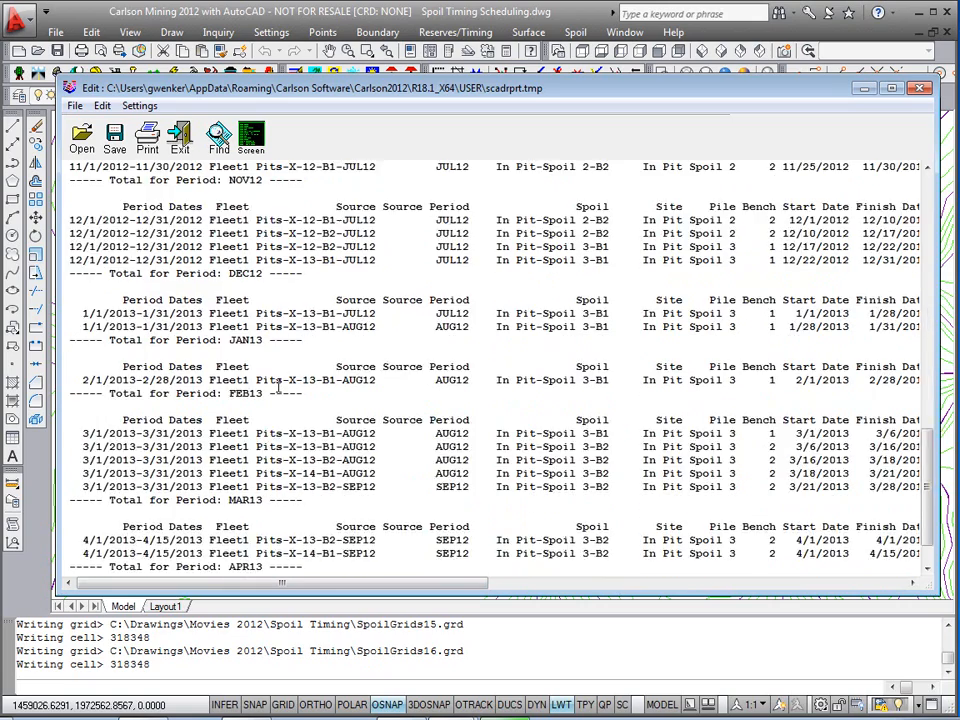
scroll(278, 391, "up", 20)
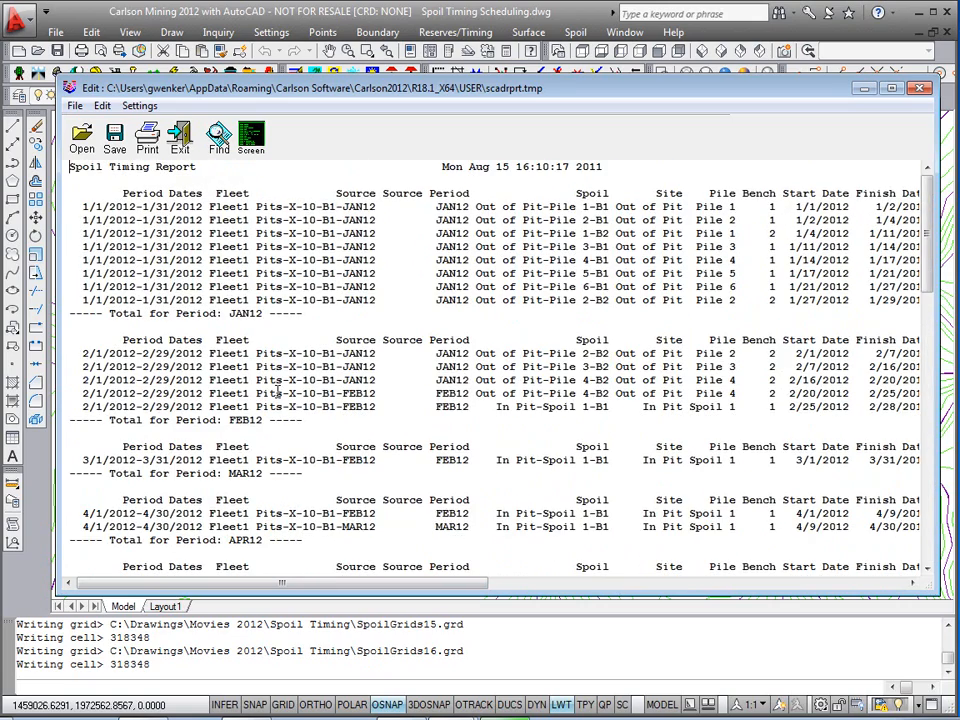
Step: Close the report viewer and formatter and finish the spoil placement timing command
left_click(184, 147)
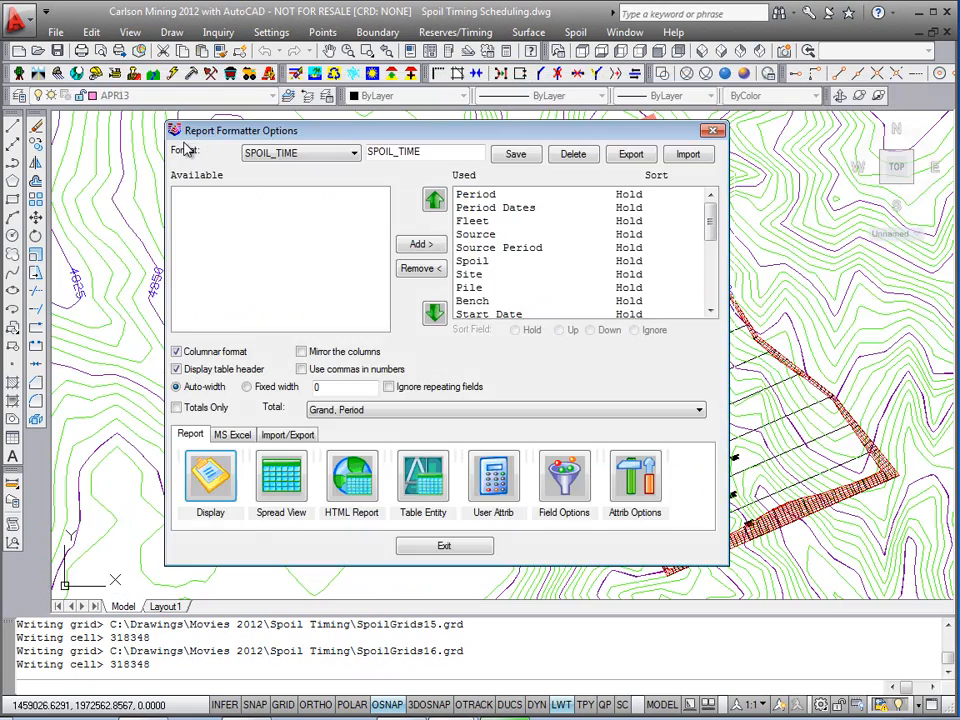
left_click(437, 548)
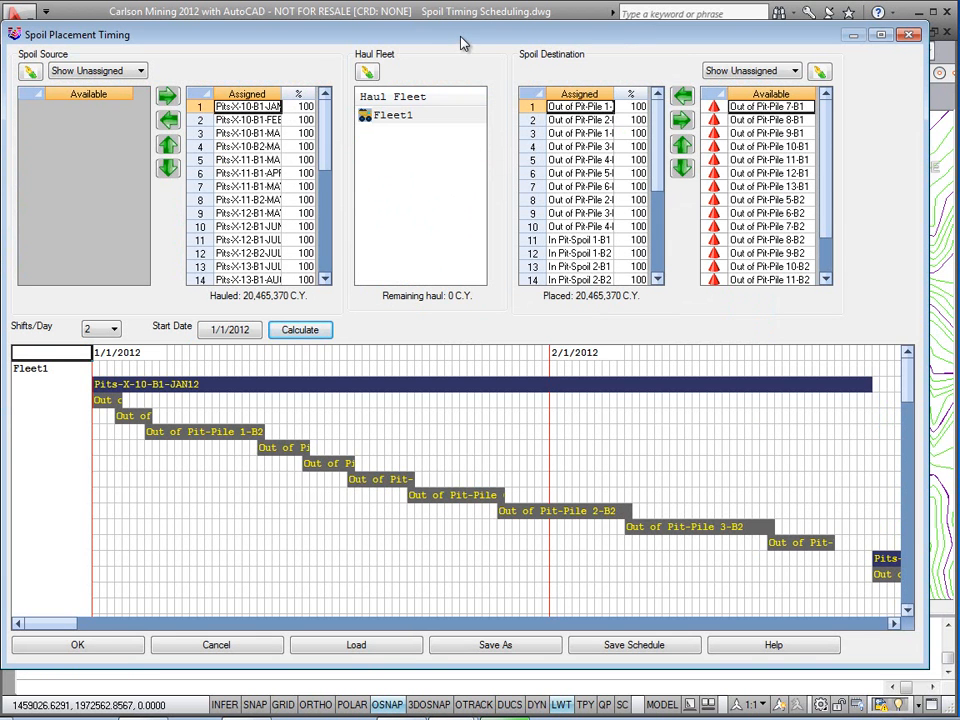
left_click(110, 652)
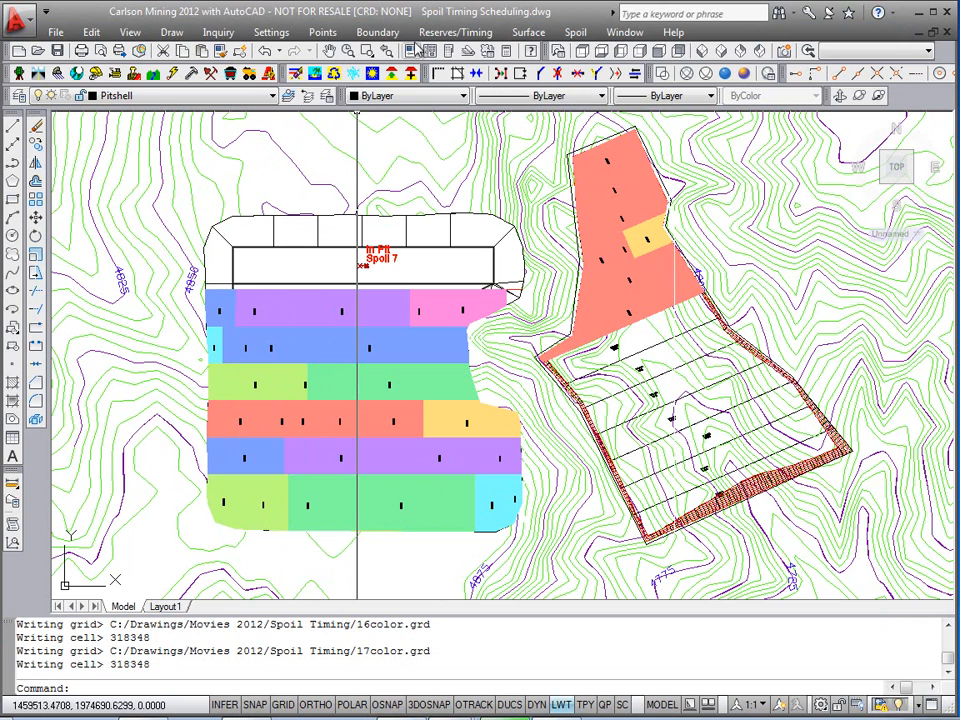
Step: Open the 3D surface history for Spoil Output.gsq and accept its list of spoil output grids
left_click(455, 32)
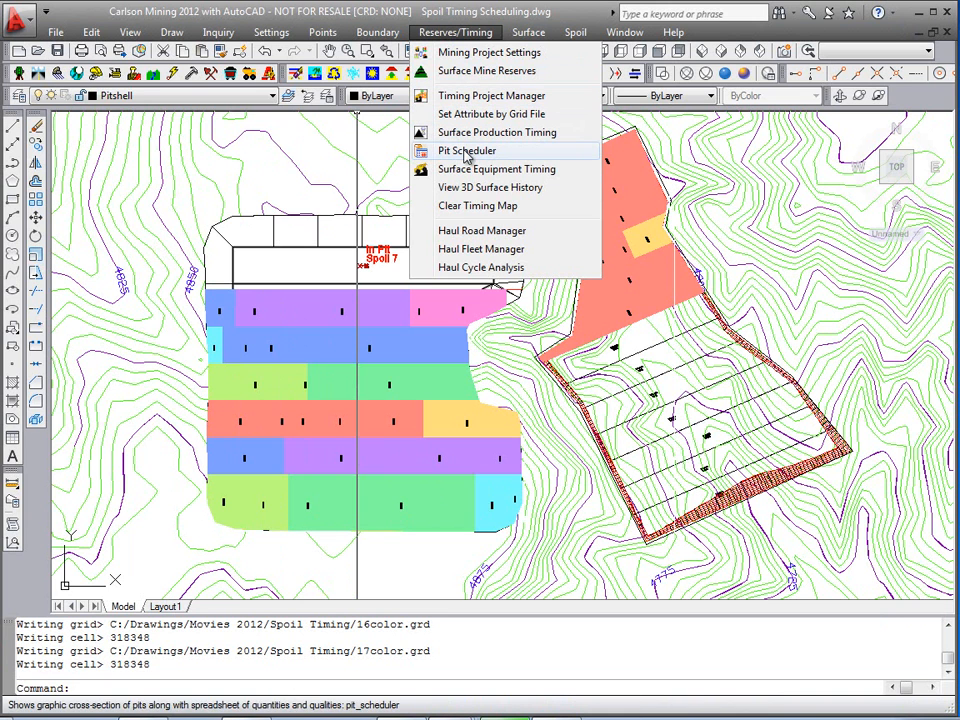
left_click(533, 190)
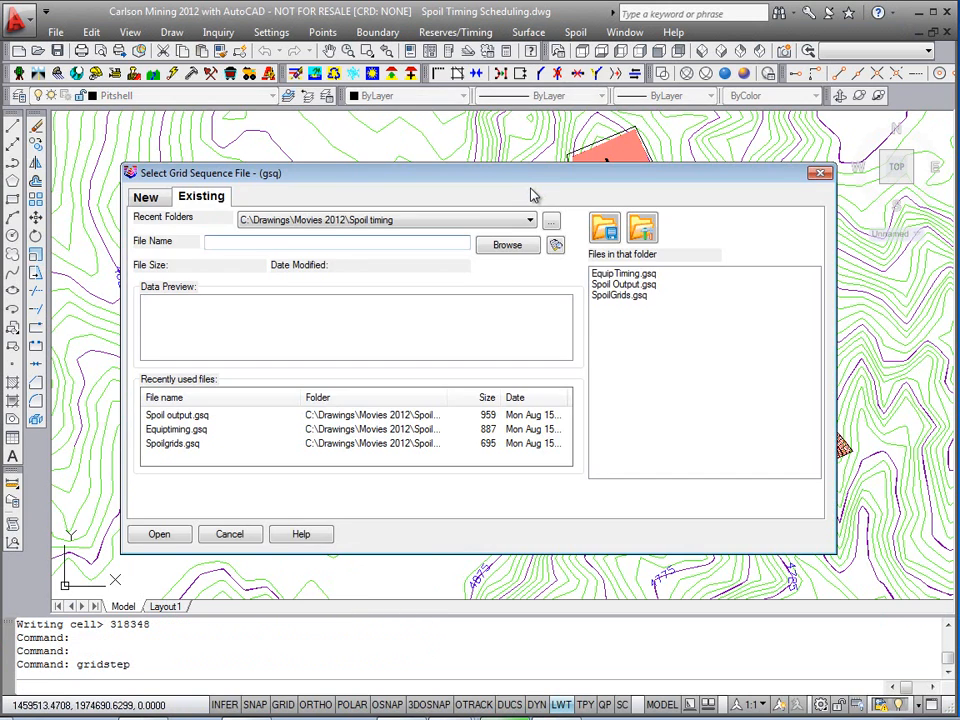
left_click(618, 285)
left_click(168, 536)
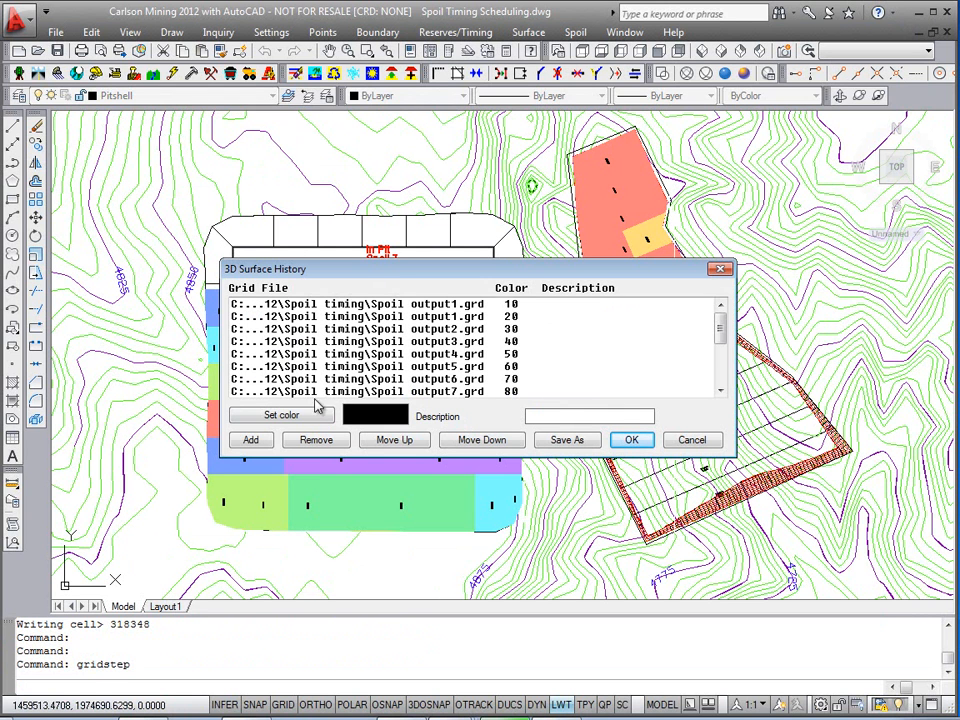
left_click(632, 440)
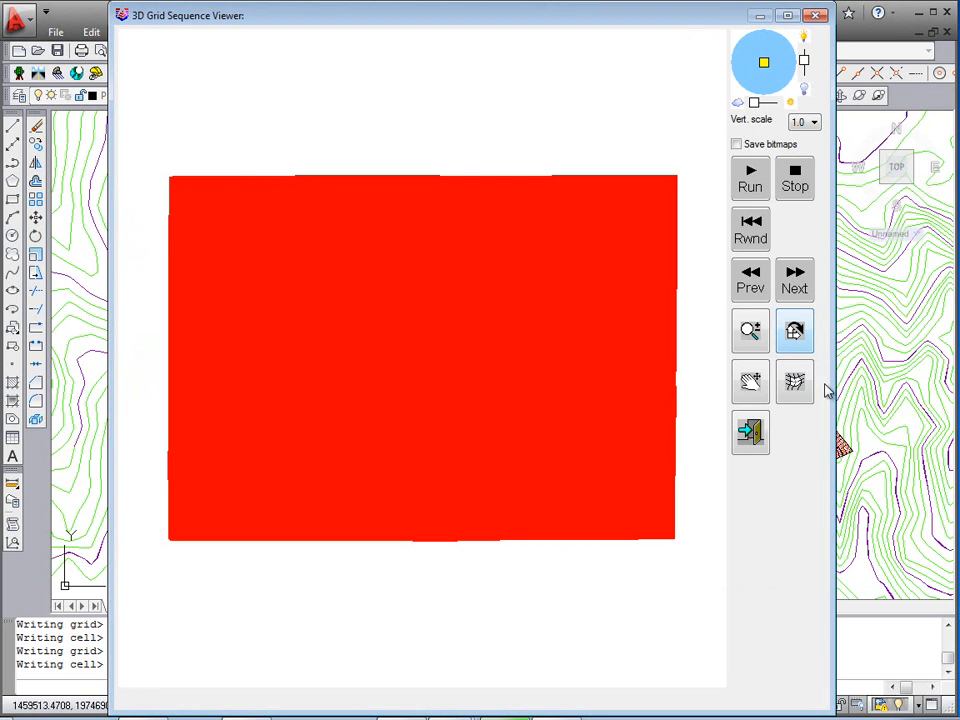
Step: Tilt the surface in the 3D grid sequence viewer and run the spoil sequence playback
left_click(802, 388)
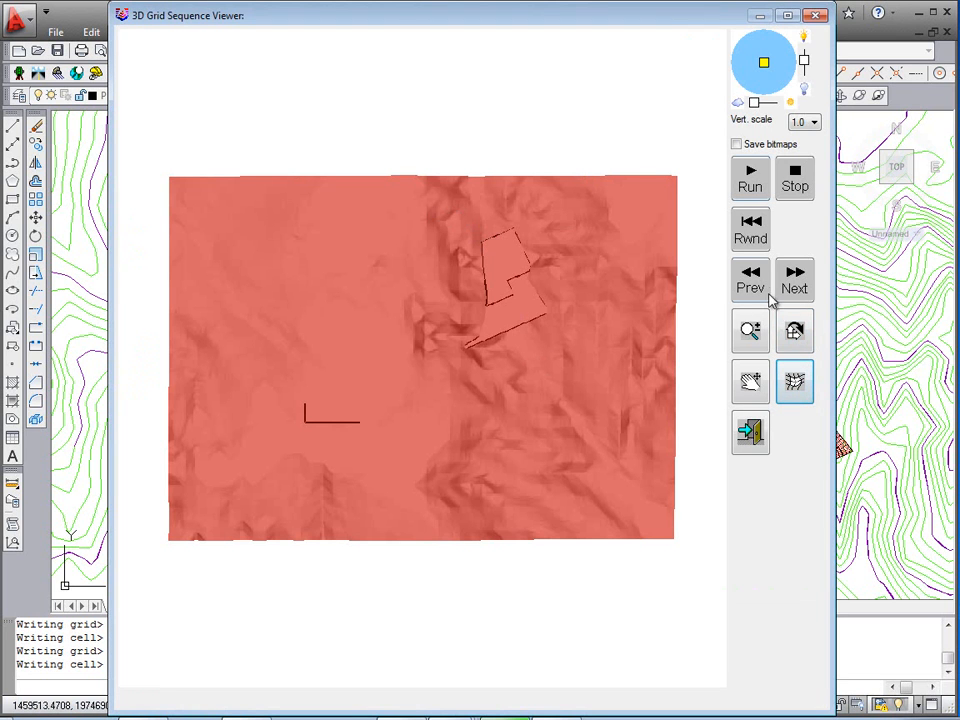
left_click(796, 330)
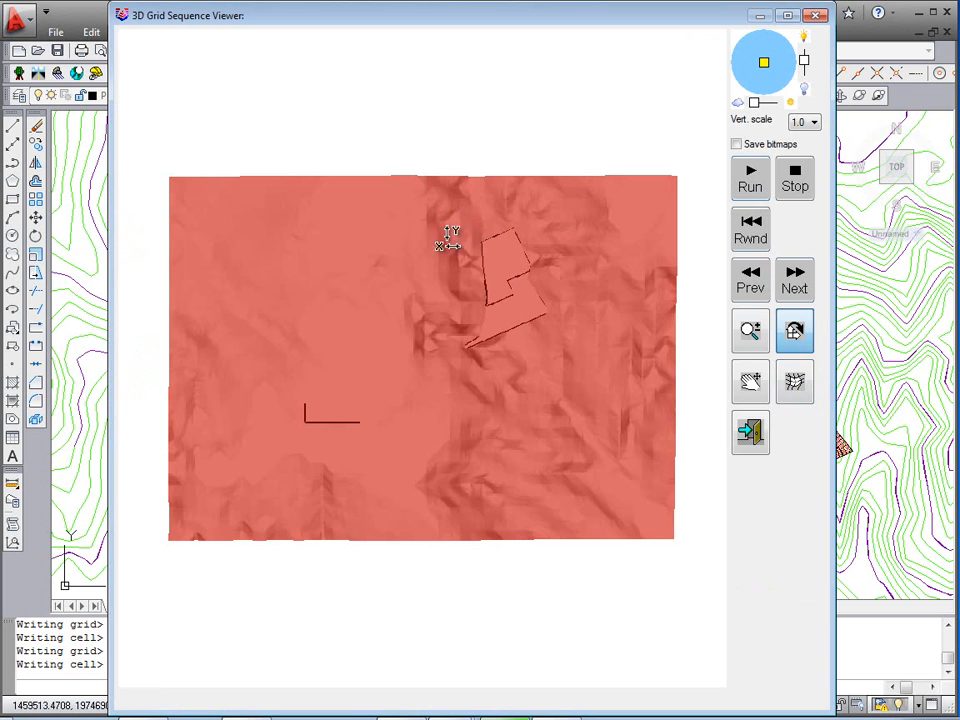
mouse_move(448, 444)
left_mouse_down()
mouse_move(435, 540)
mouse_move(660, 485)
mouse_move(452, 576)
mouse_move(452, 360)
left_mouse_up()
scroll(347, 335, "up", 3)
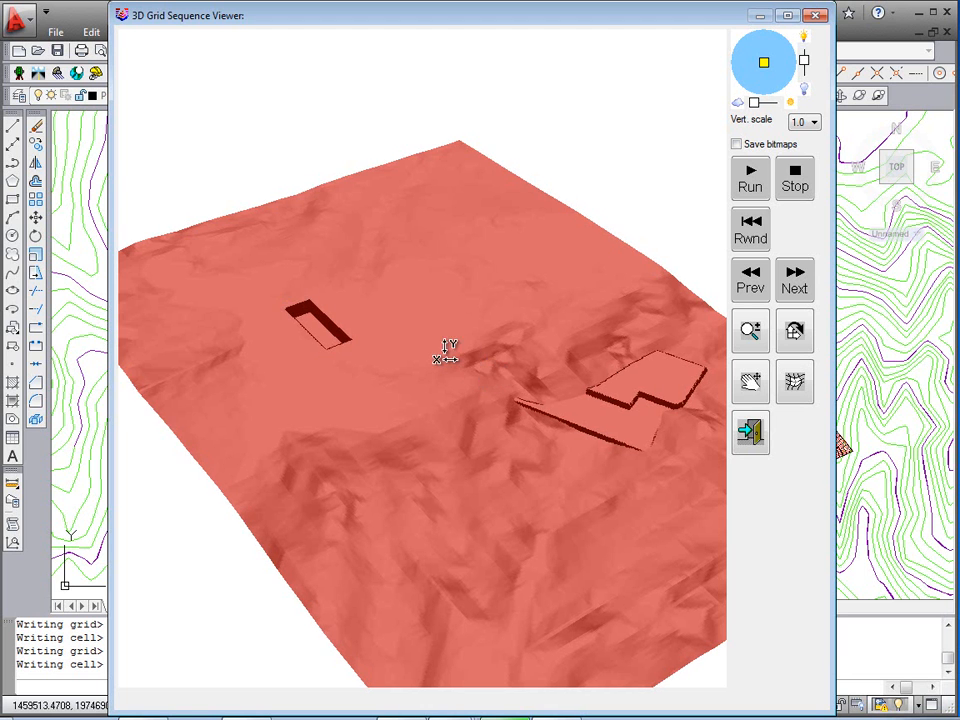
left_click_drag(452, 349, 261, 257)
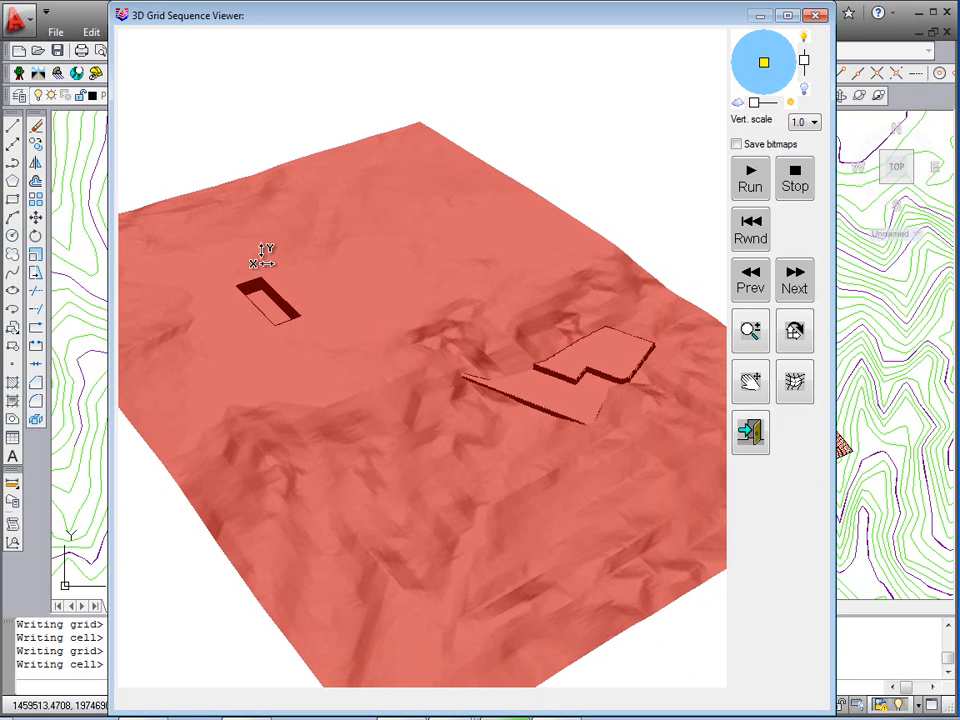
left_click(750, 180)
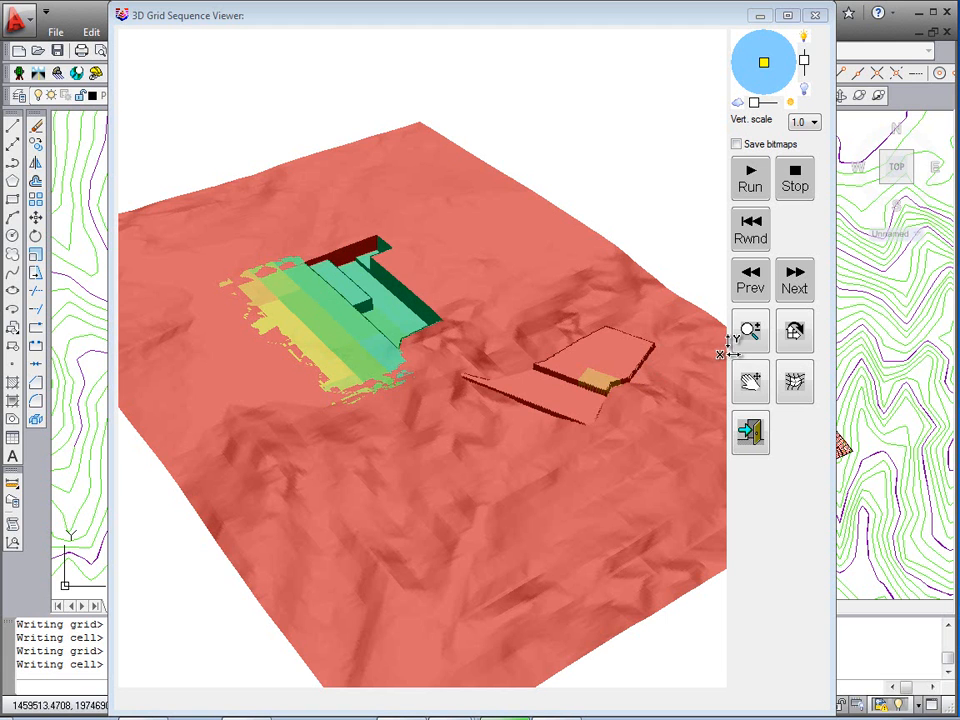
Step: Examine the placed spoil surfaces from several angles, then exit the 3D grid sequence viewer
left_click(758, 336)
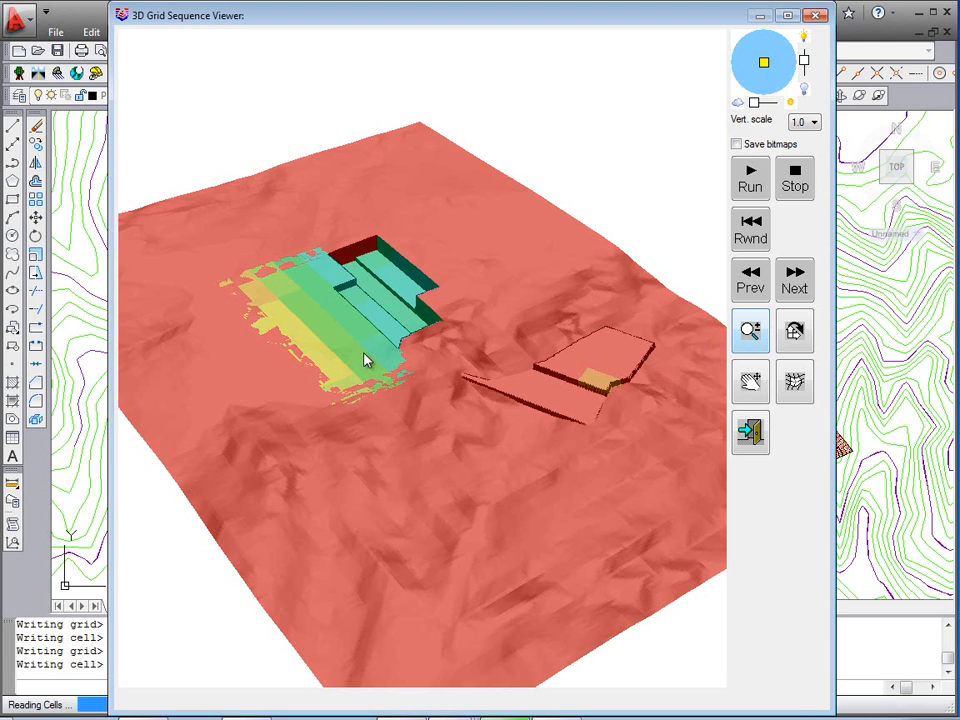
left_click_drag(360, 289, 363, 203)
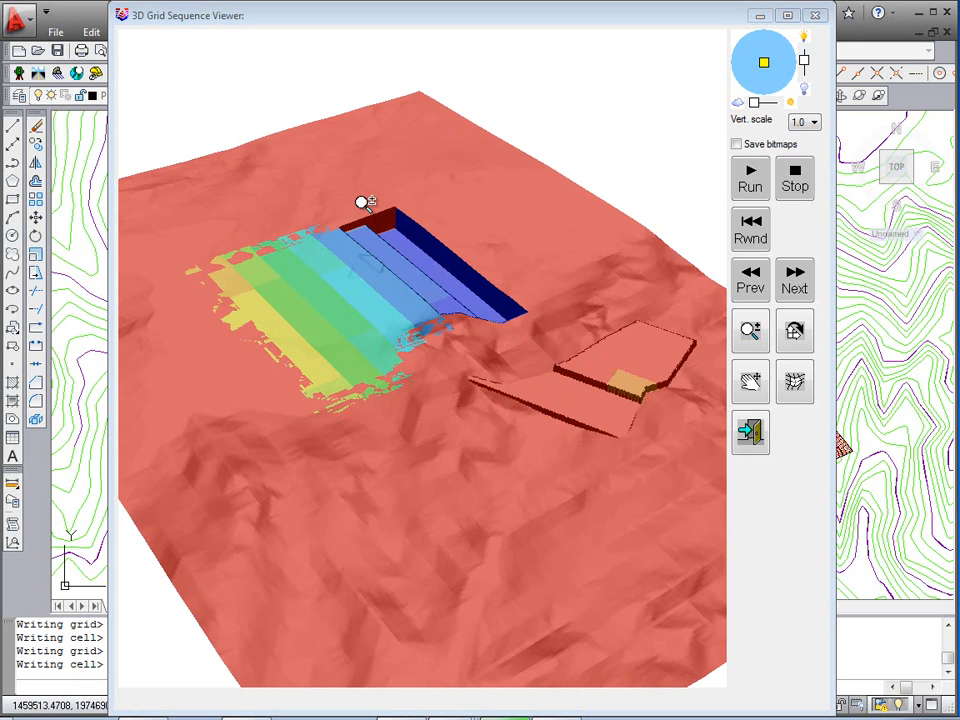
left_click(797, 336)
left_click_drag(647, 369, 482, 377)
left_click_drag(667, 322, 574, 311)
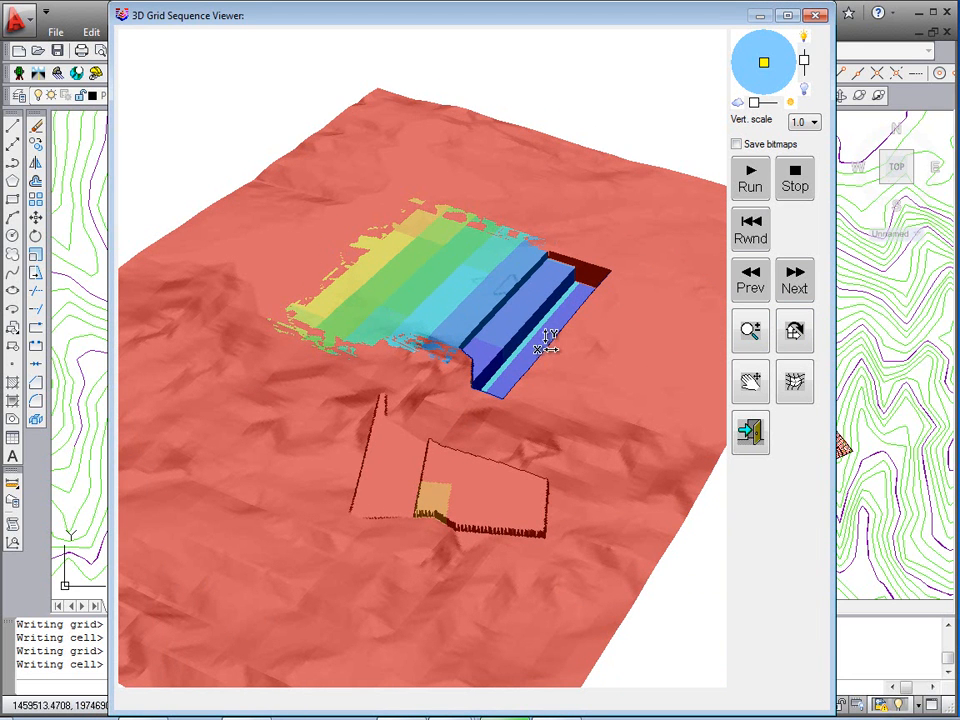
left_click_drag(461, 381, 621, 289)
left_click(751, 431)
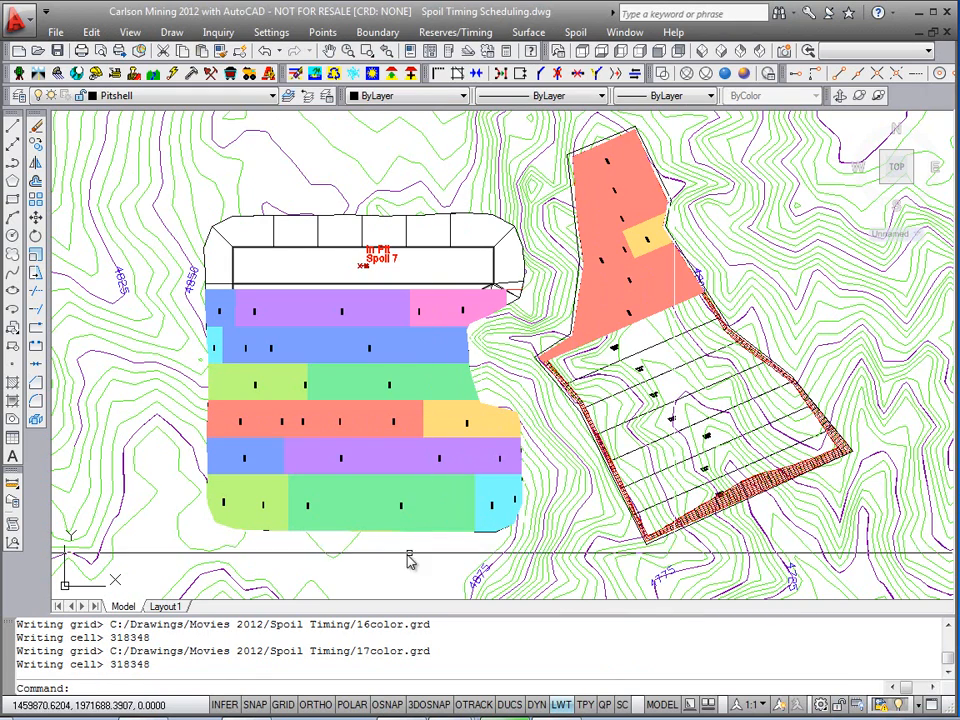